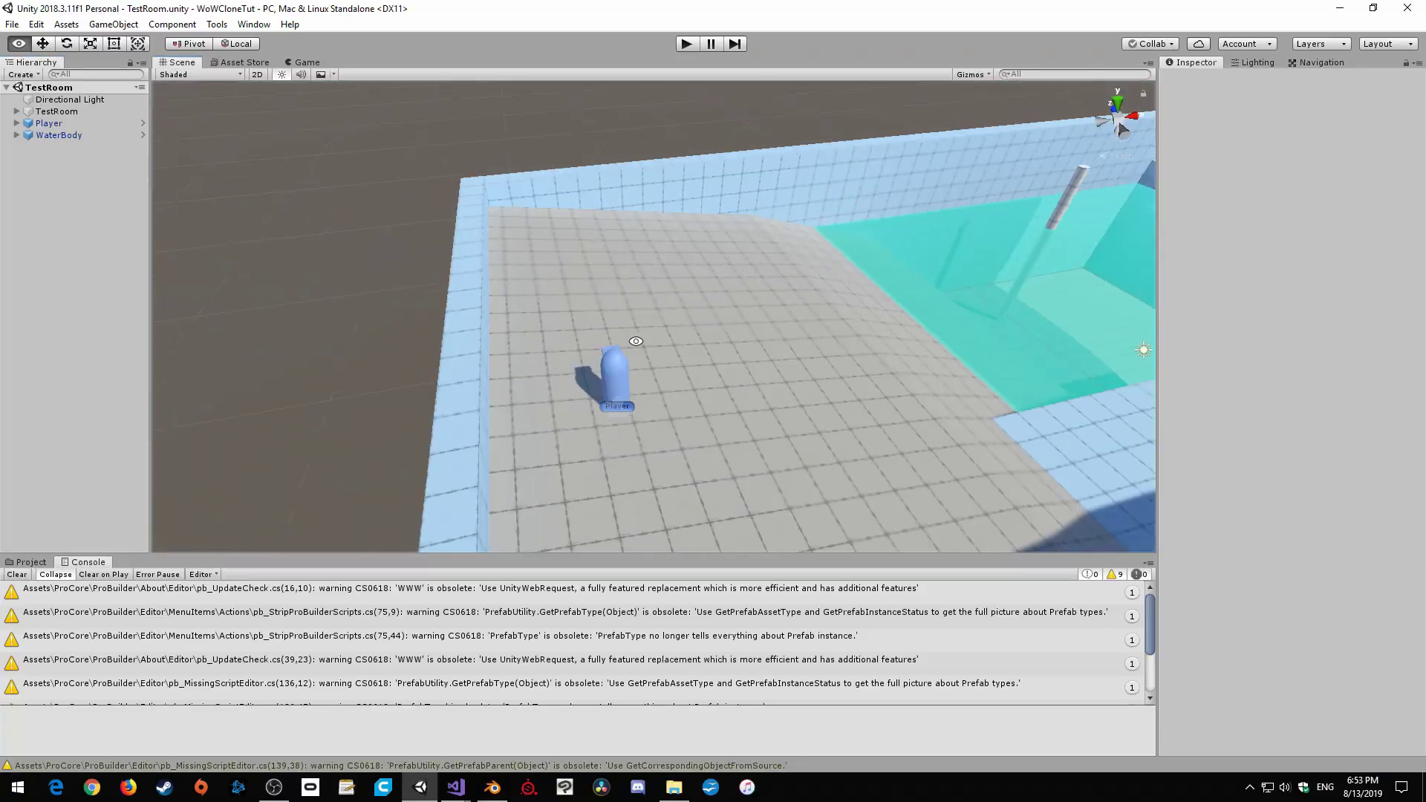
# - Examine the TestRoom pool, run the scene, and walk the player down the slope into the water
pyautogui.keyDown('alt'); pyautogui.moveTo(635, 340); pyautogui.dragTo(719, 392); pyautogui.keyUp('alt')
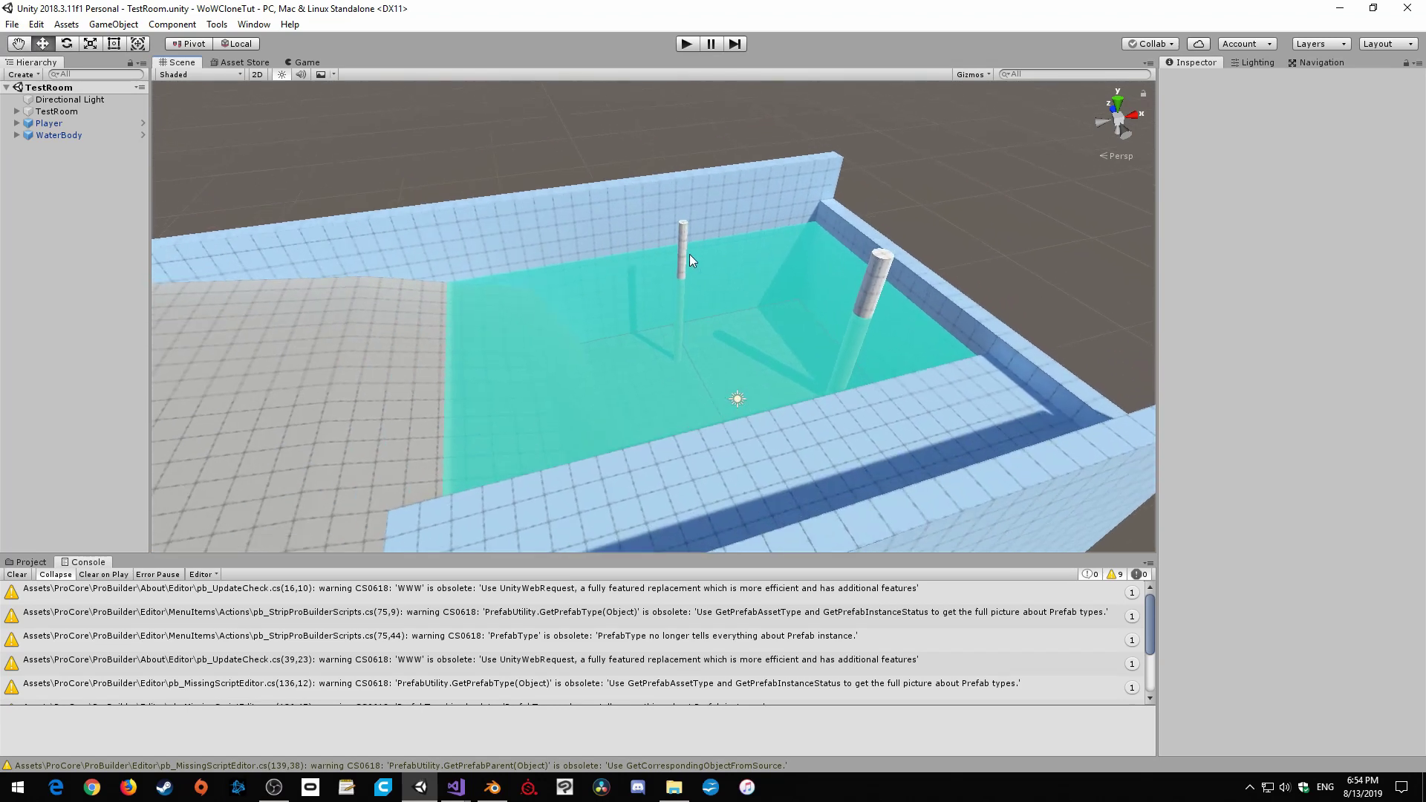
pyautogui.keyDown('alt'); pyautogui.moveTo(624, 440); pyautogui.dragTo(773, 275); pyautogui.keyUp('alt')
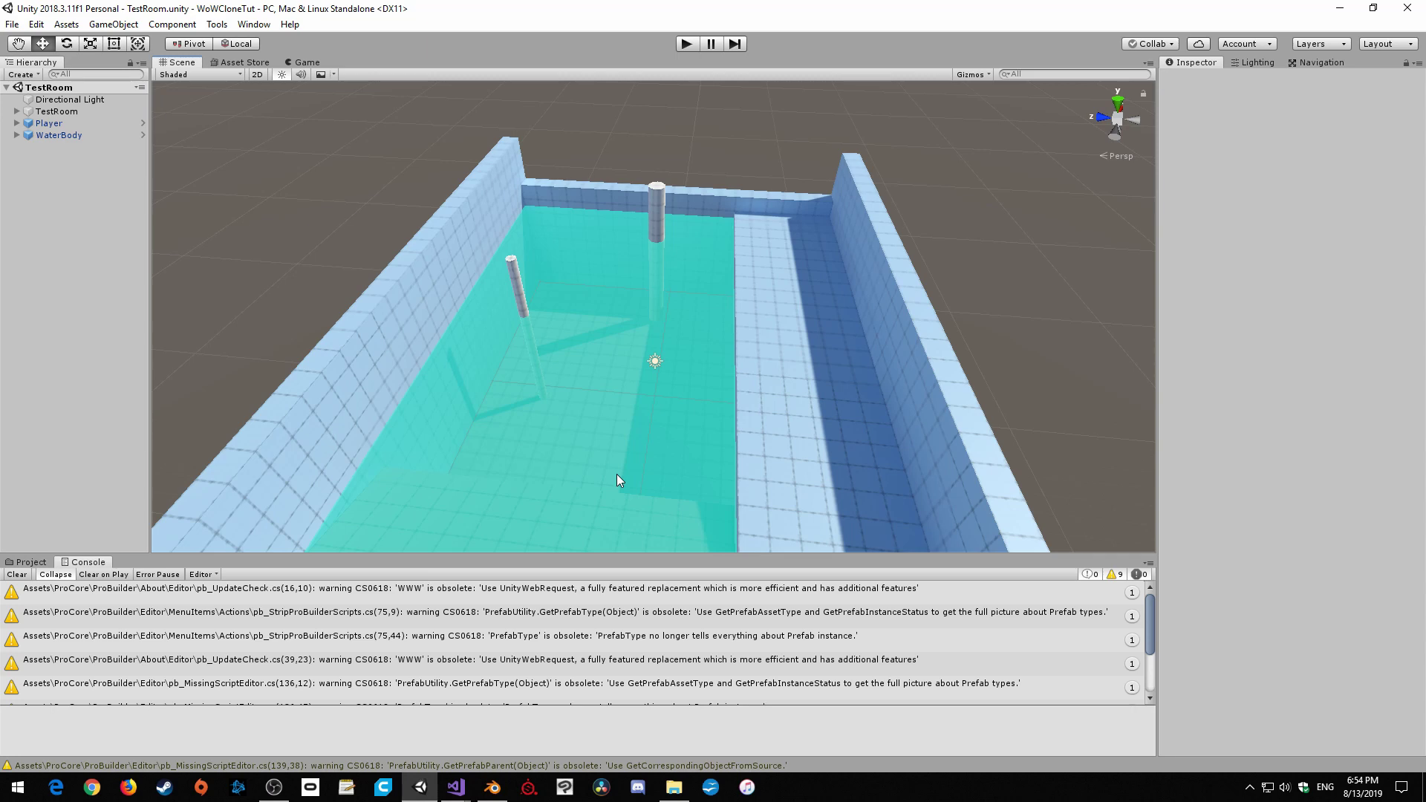
pyautogui.keyDown('alt'); pyautogui.moveTo(783, 398); pyautogui.dragTo(327, 511); pyautogui.keyUp('alt')
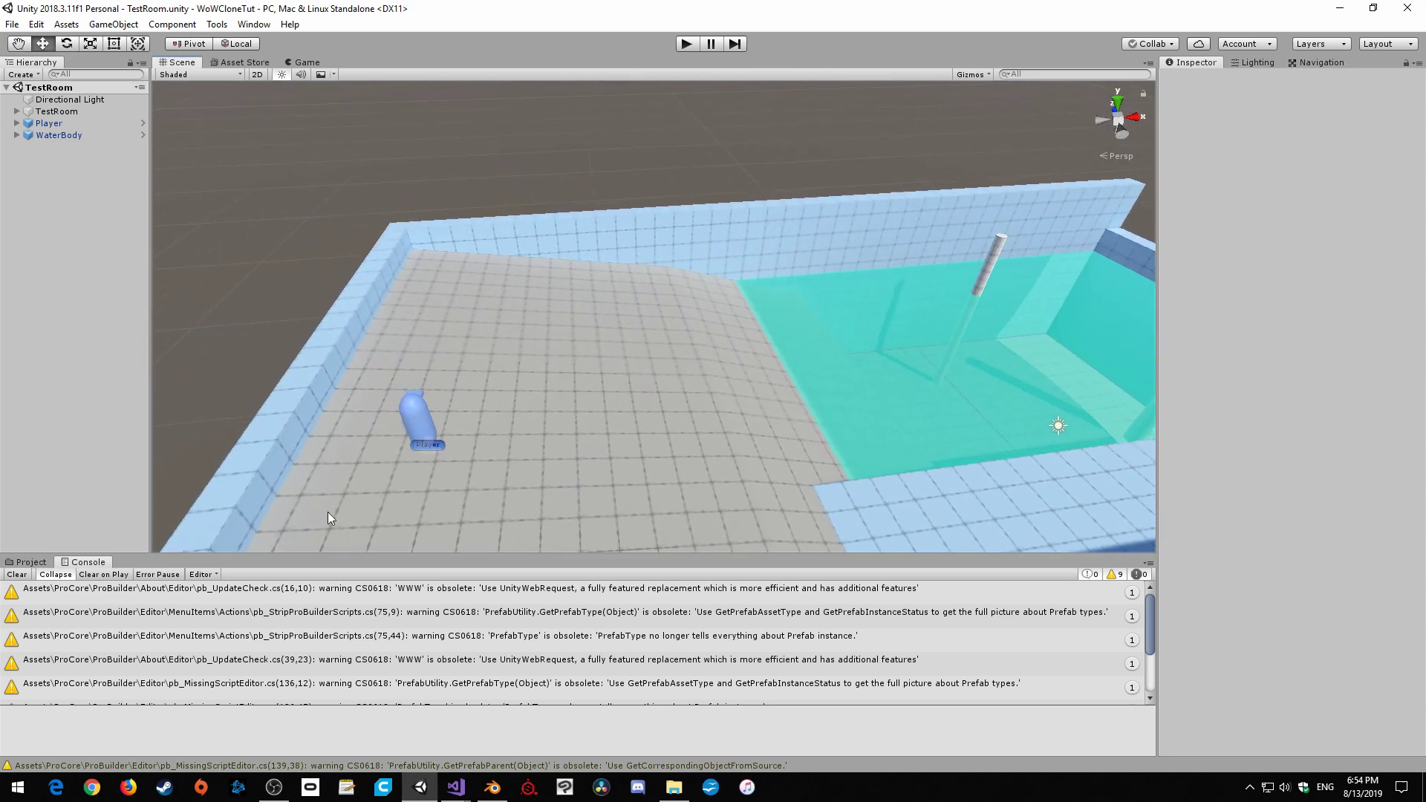
pyautogui.click(681, 49)
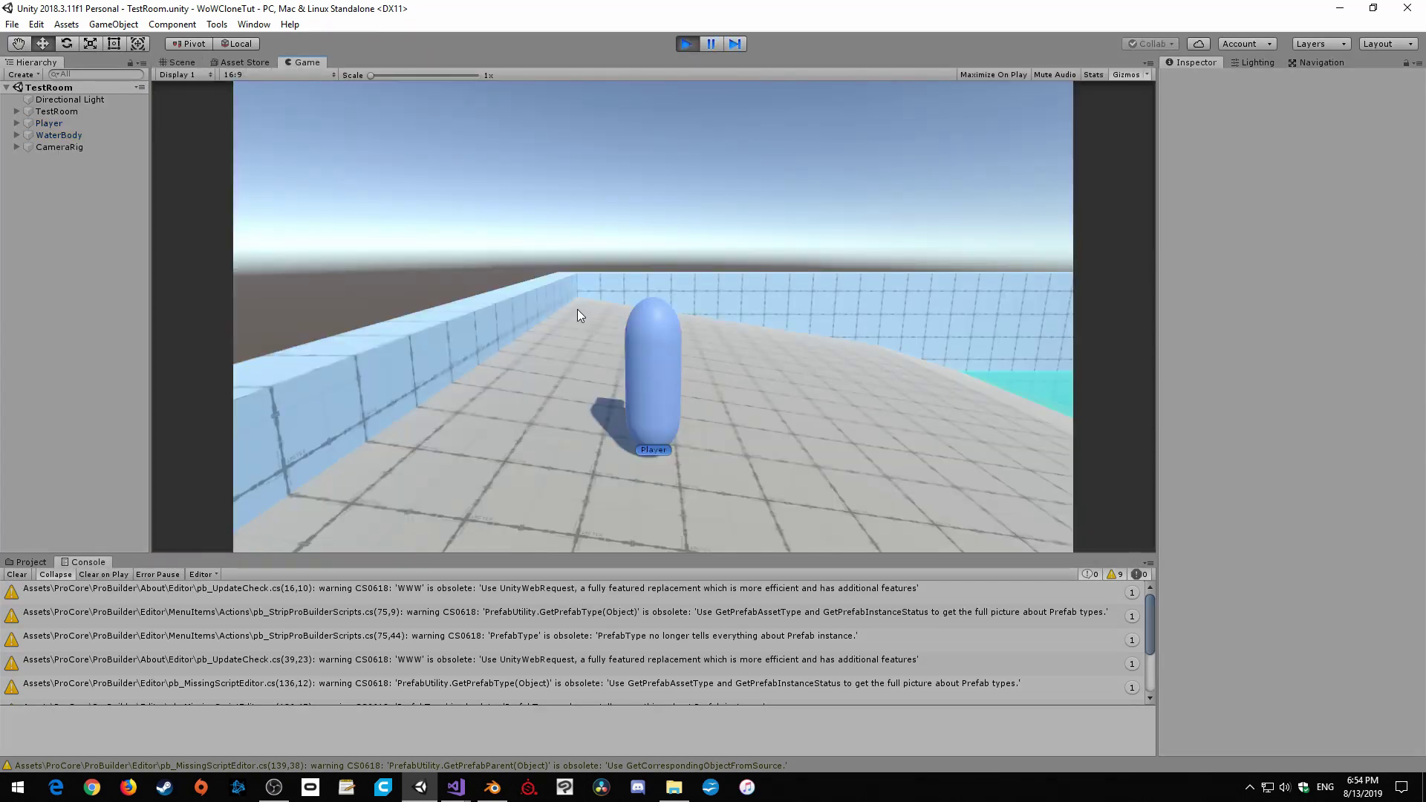
pyautogui.moveTo(577, 309); pyautogui.dragTo(626, 261)
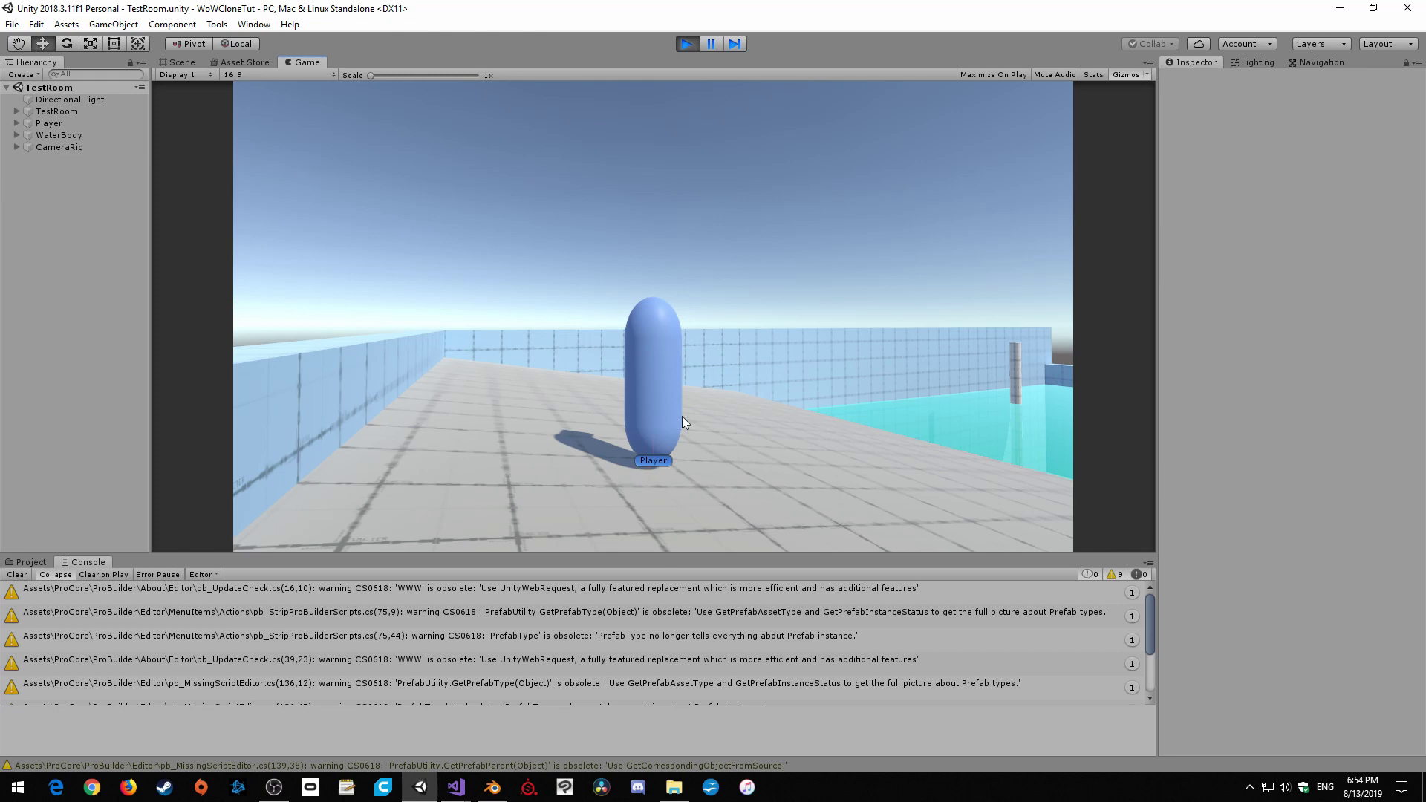
pyautogui.moveTo(855, 412); pyautogui.dragTo(716, 481)
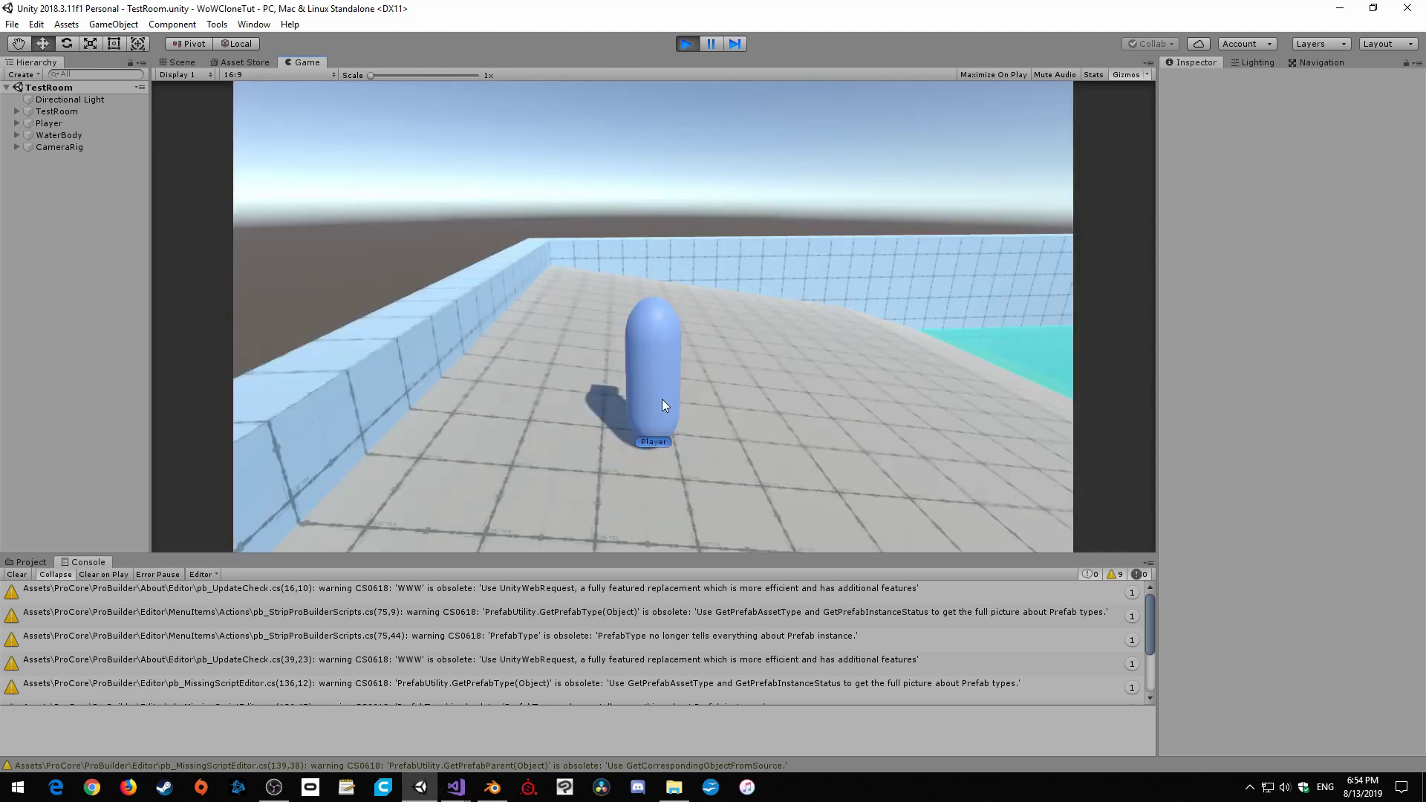
pyautogui.moveTo(662, 400); pyautogui.dragTo(853, 413)
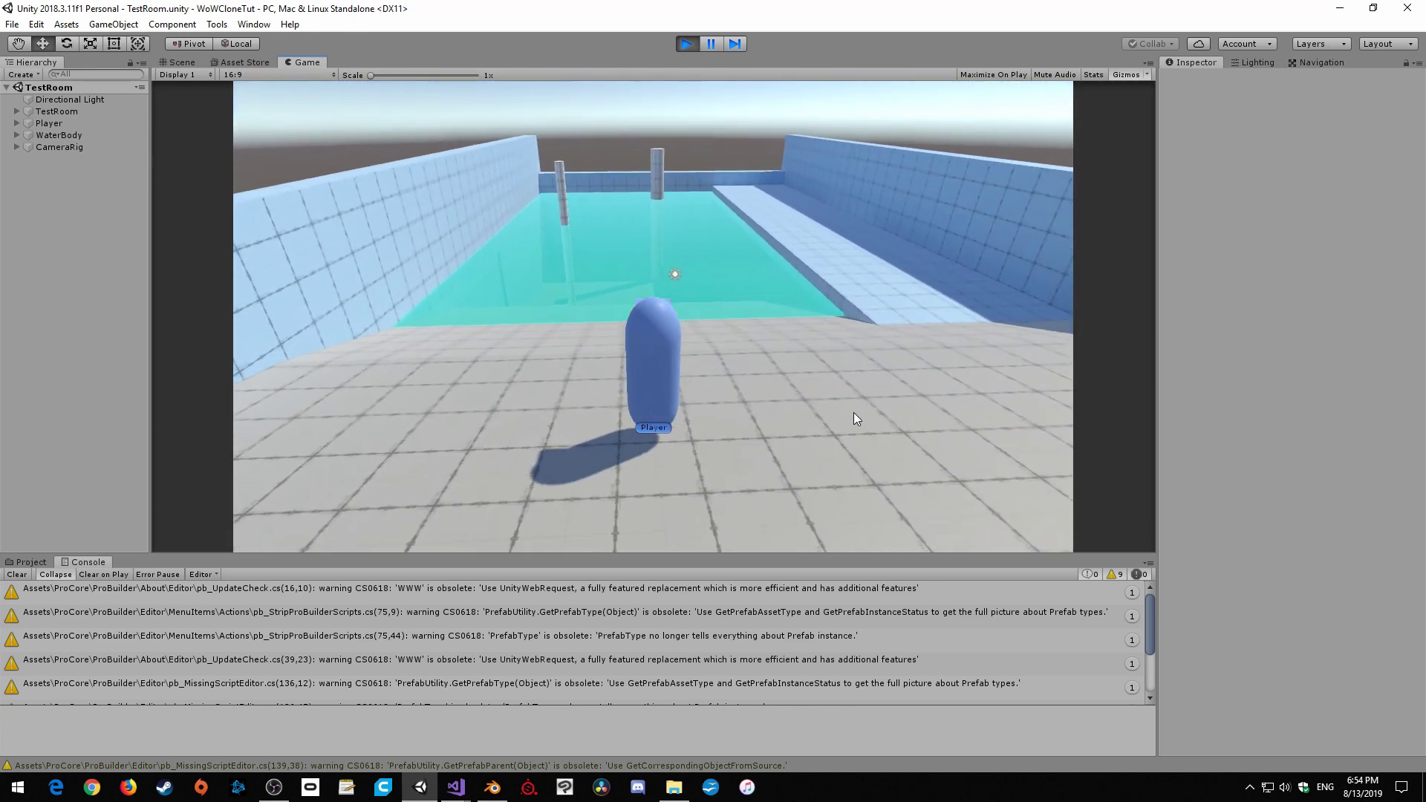
pyautogui.press('w')
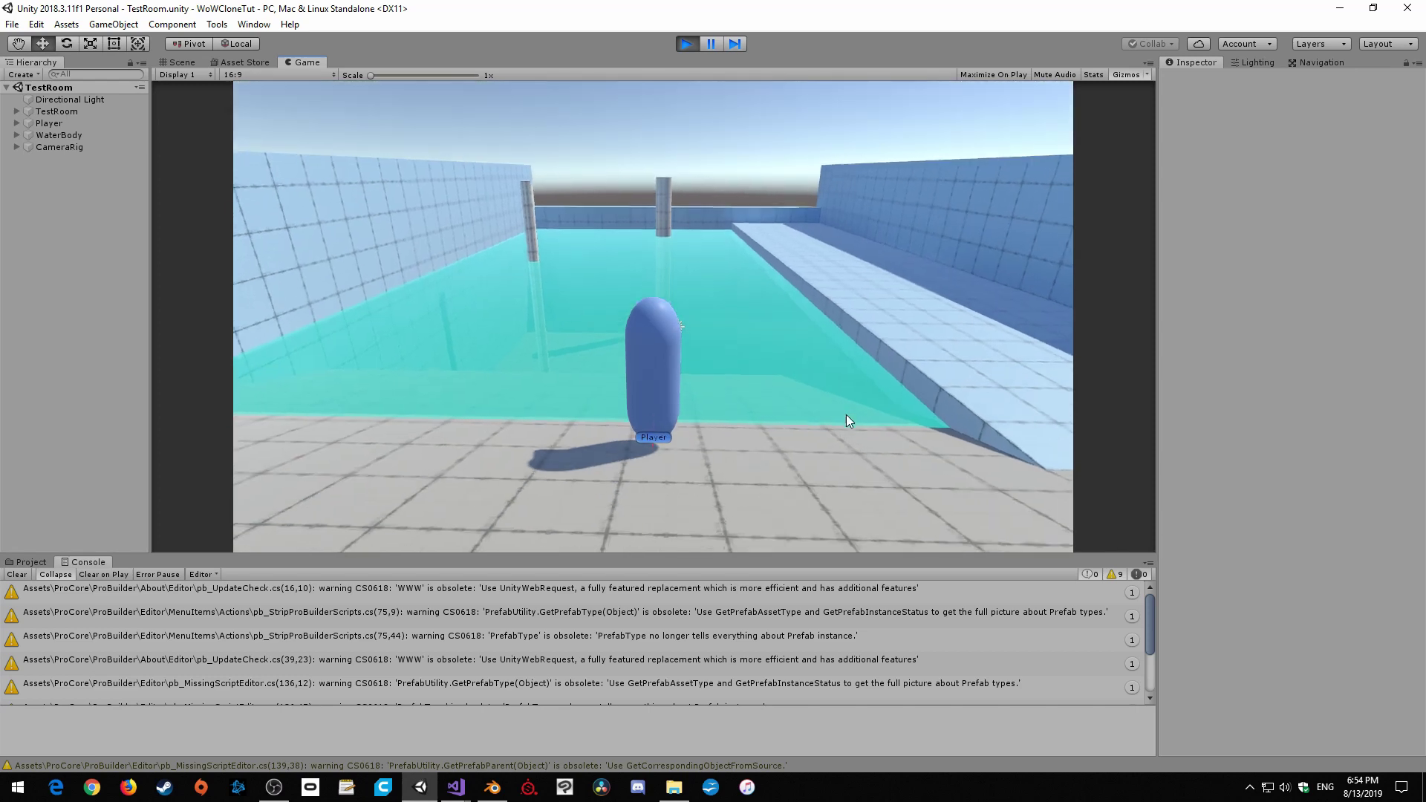
pyautogui.moveTo(845, 415); pyautogui.dragTo(684, 315)
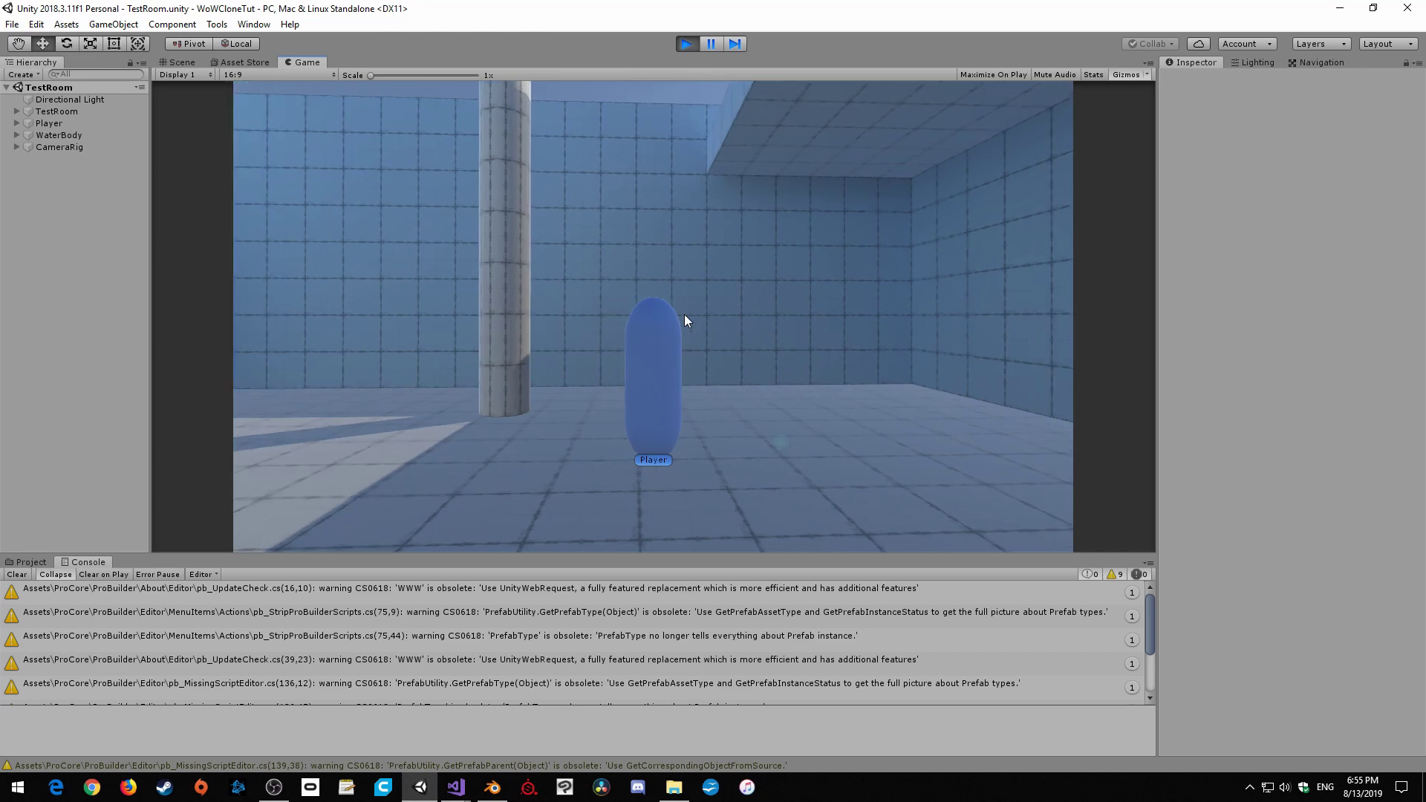
# - Test underwater movement near the pillar and the overhanging ledge, then swim the player up to the surface
pyautogui.press('d')
pyautogui.press('a')
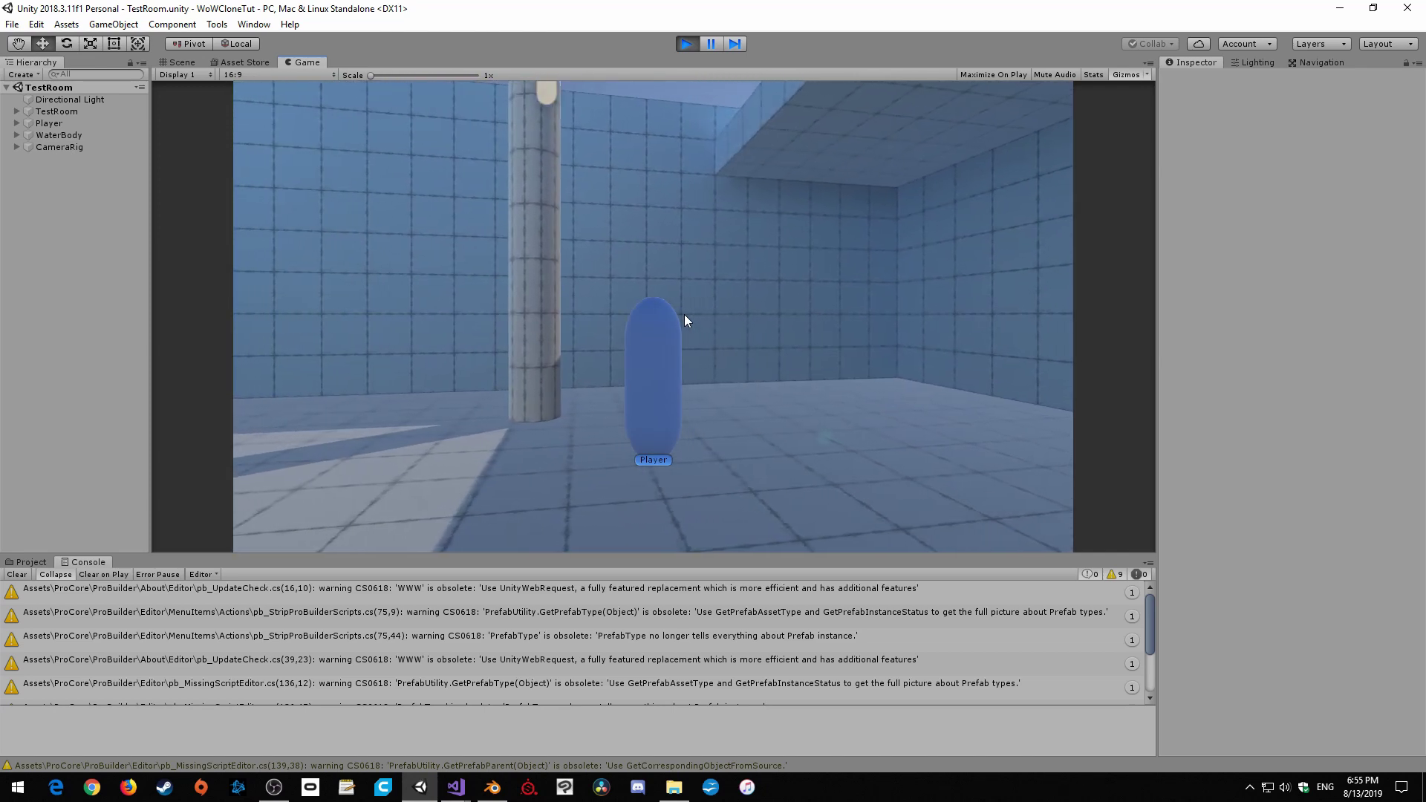
pyautogui.press('e')
pyautogui.press('space')
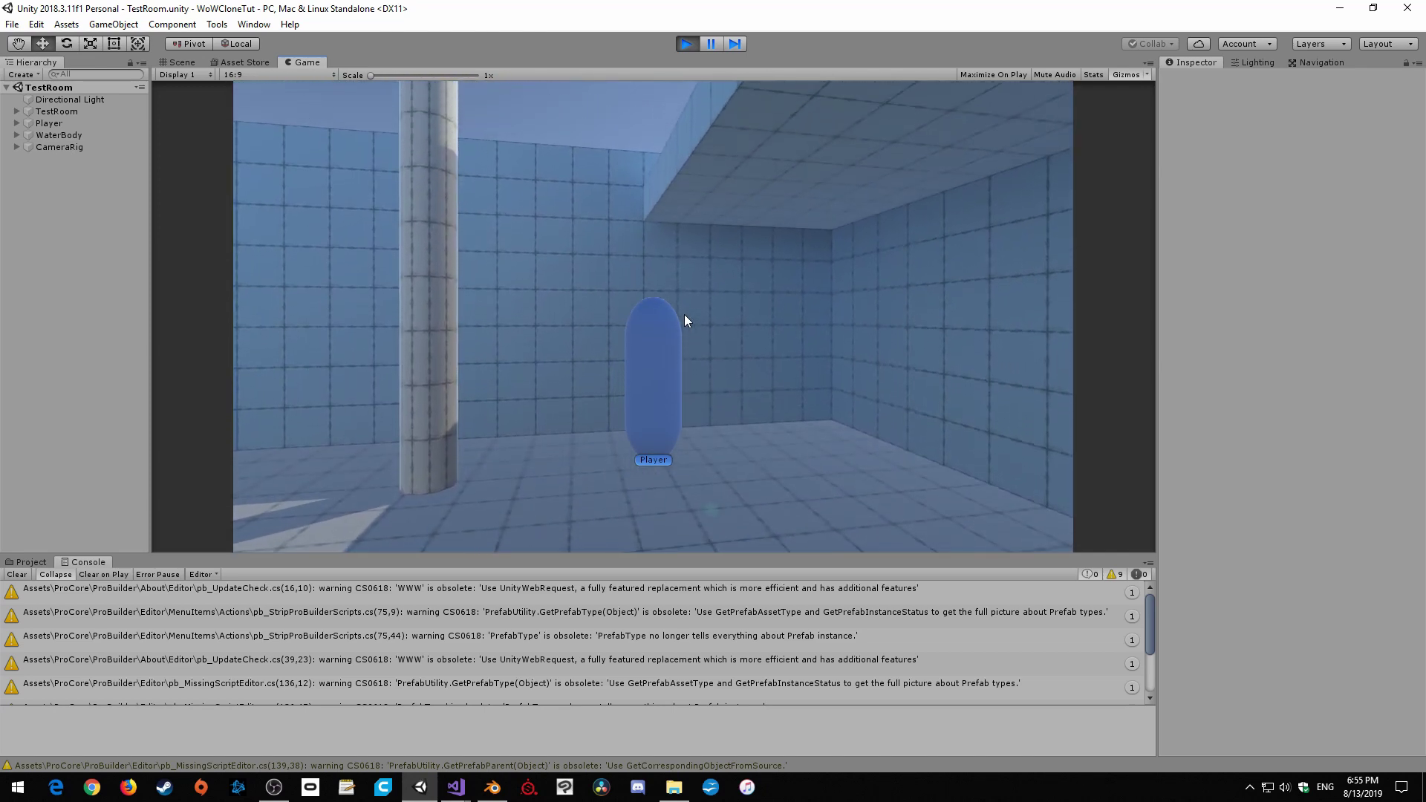
pyautogui.press('w')
pyautogui.moveTo(679, 349); pyautogui.dragTo(1079, 444)
pyautogui.press('space')
pyautogui.press('space')
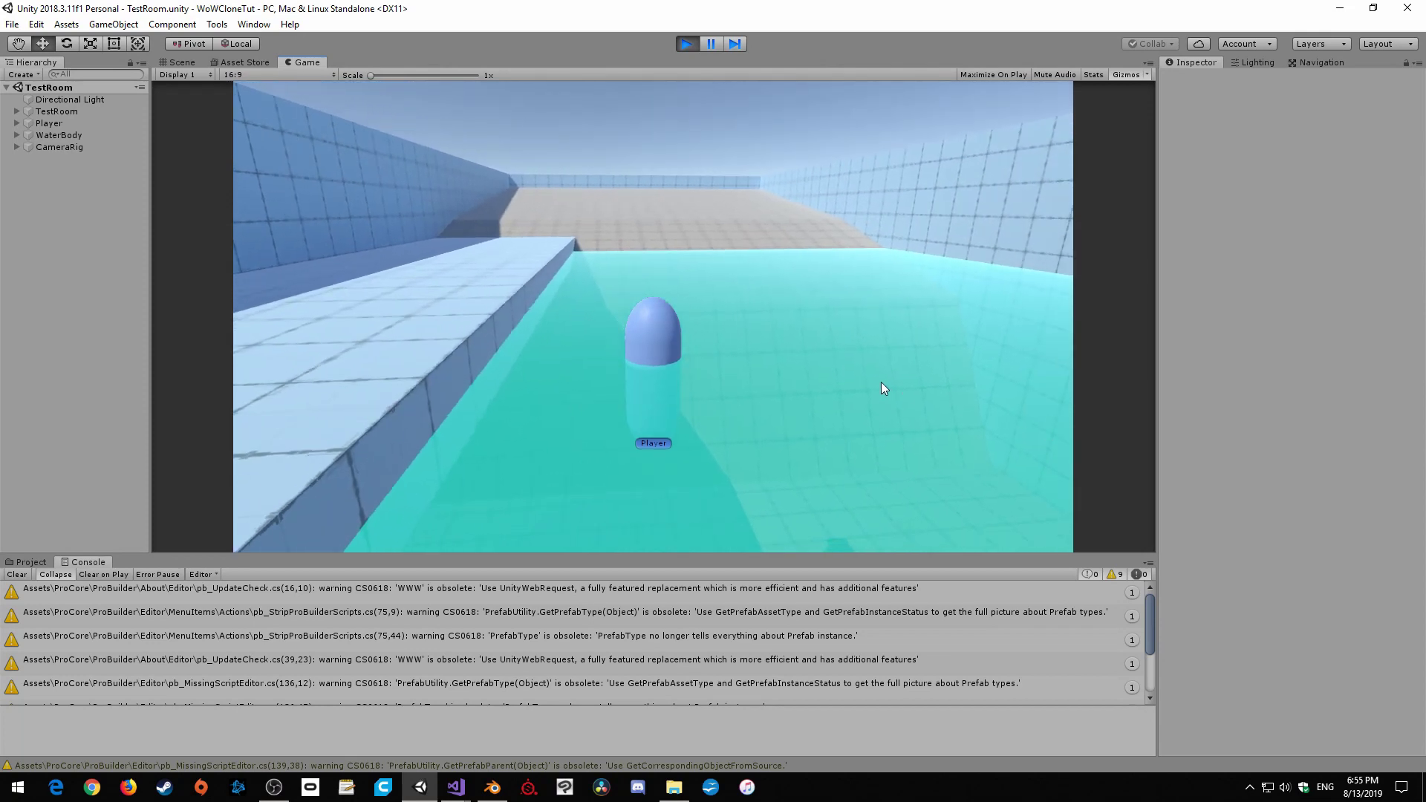
# - Test swimming along the water surface, turning the player and heading back toward the sloped shore
pyautogui.moveTo(882, 387); pyautogui.dragTo(724, 422)
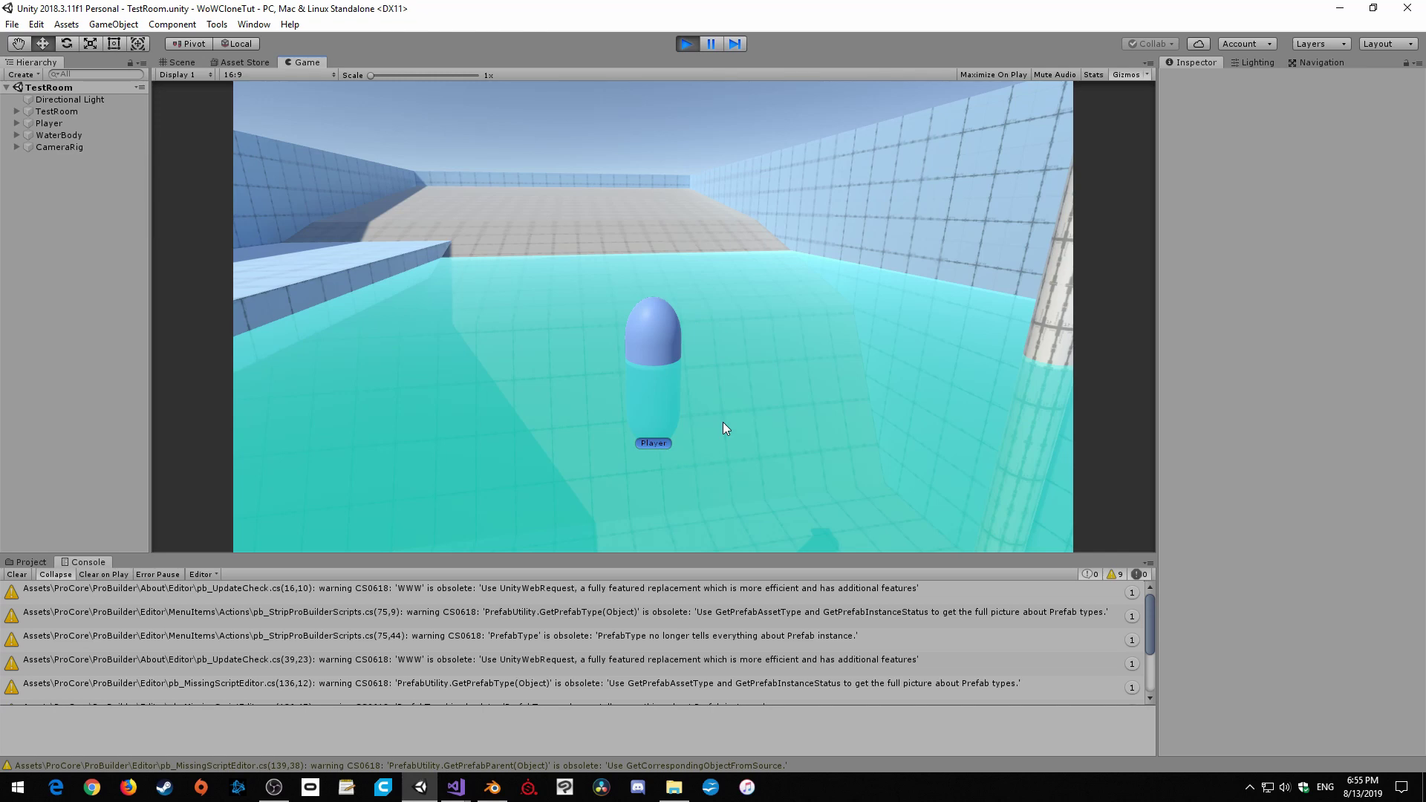
pyautogui.moveTo(723, 422); pyautogui.dragTo(665, 216)
pyautogui.press('d')
pyautogui.press('d')
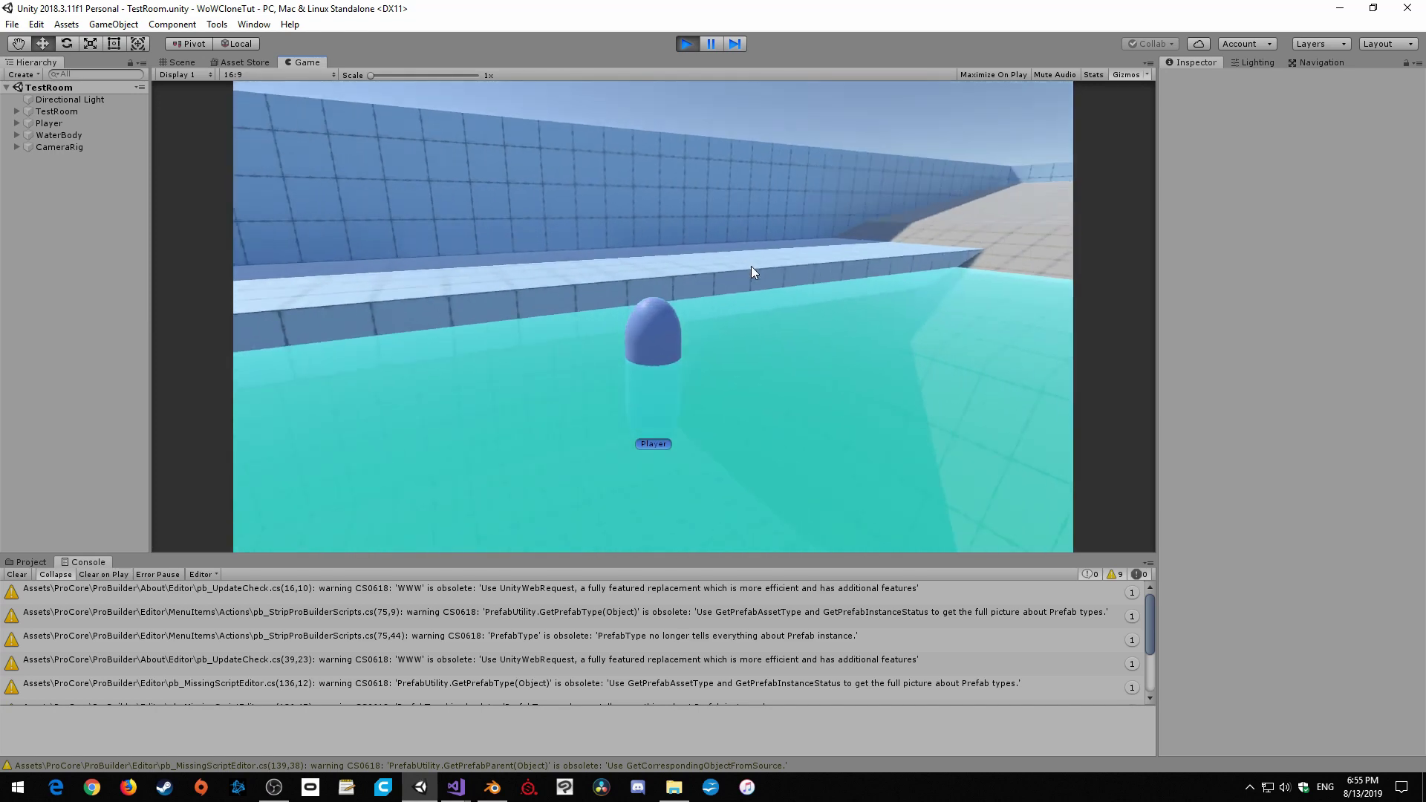
pyautogui.press('d')
pyautogui.moveTo(714, 417); pyautogui.dragTo(707, 332)
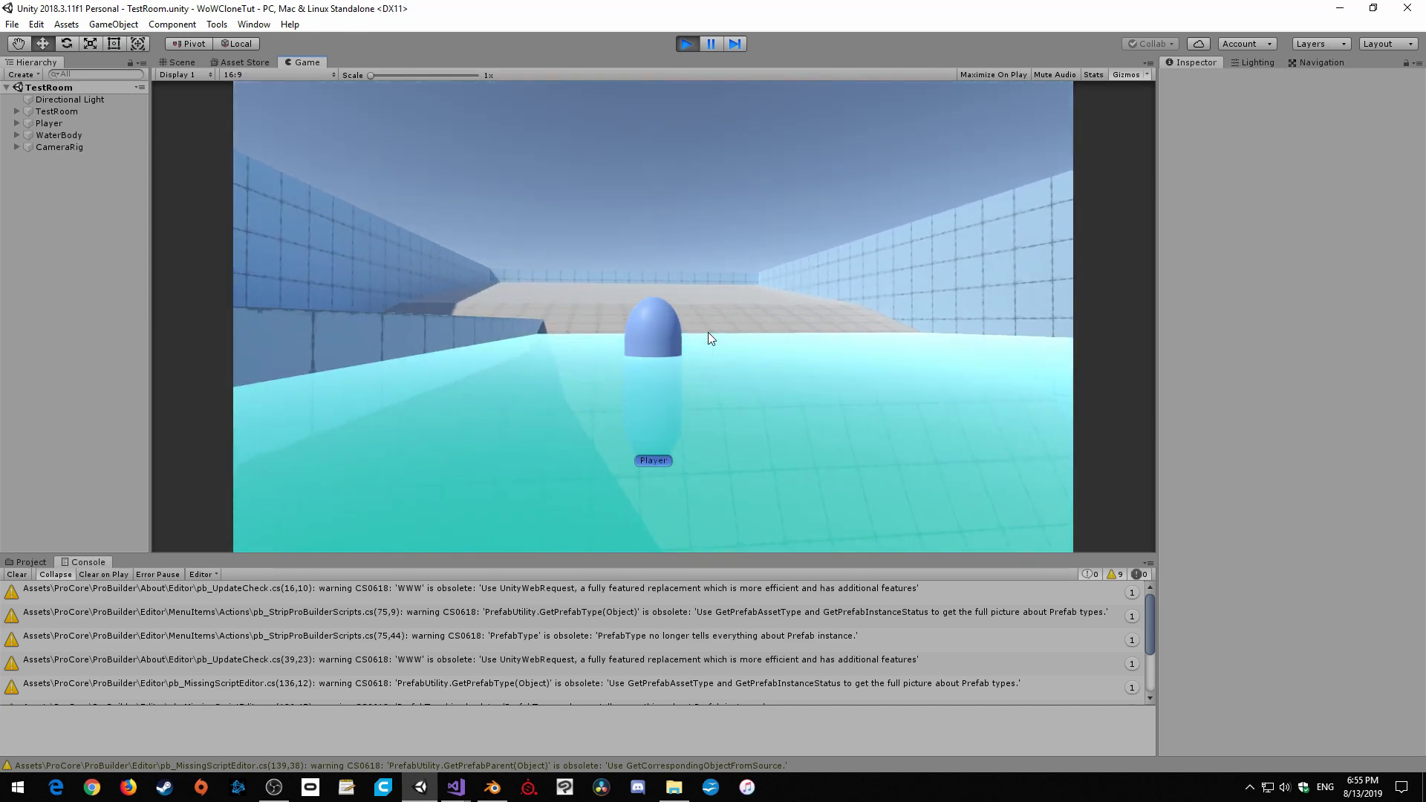
pyautogui.press('w')
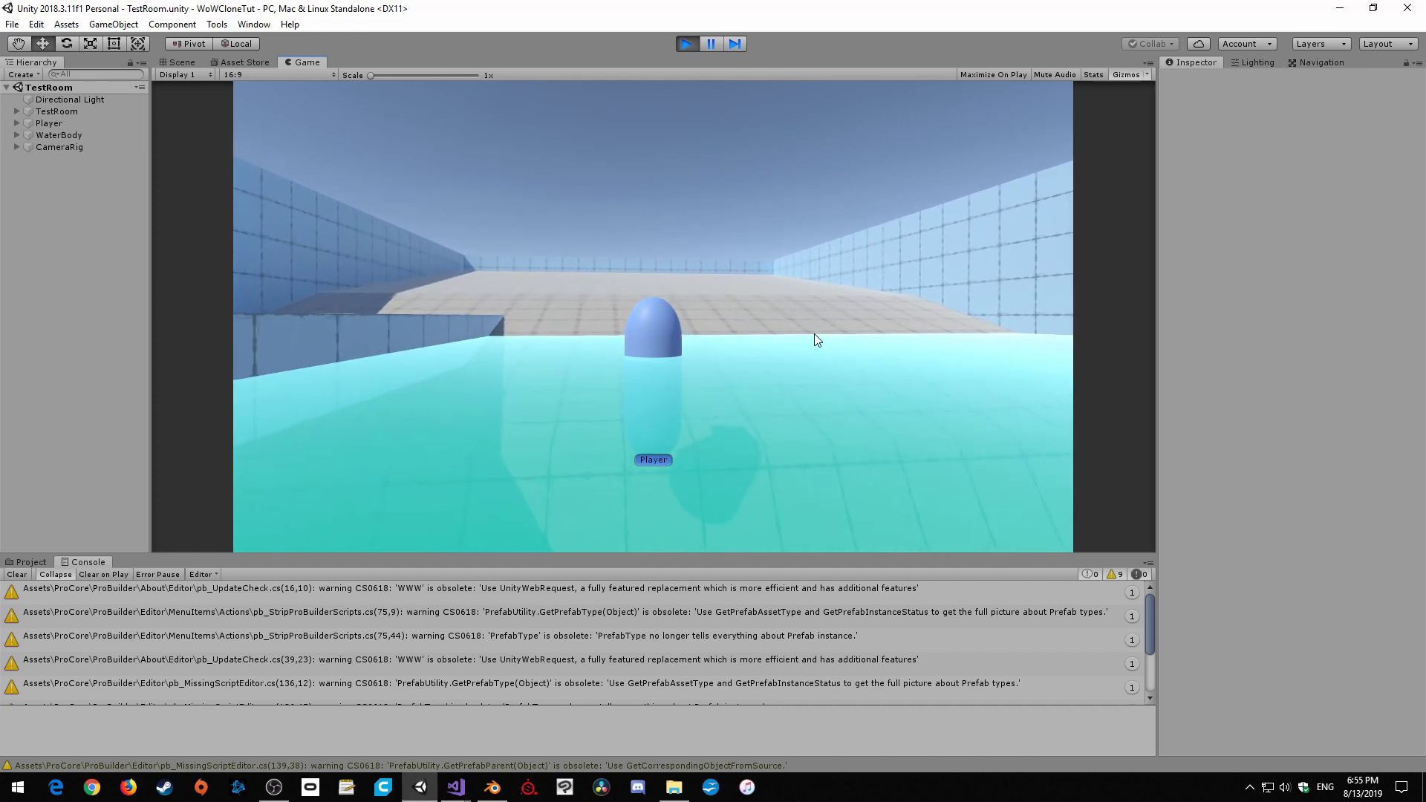
pyautogui.press('w')
pyautogui.moveTo(674, 343); pyautogui.dragTo(337, 412)
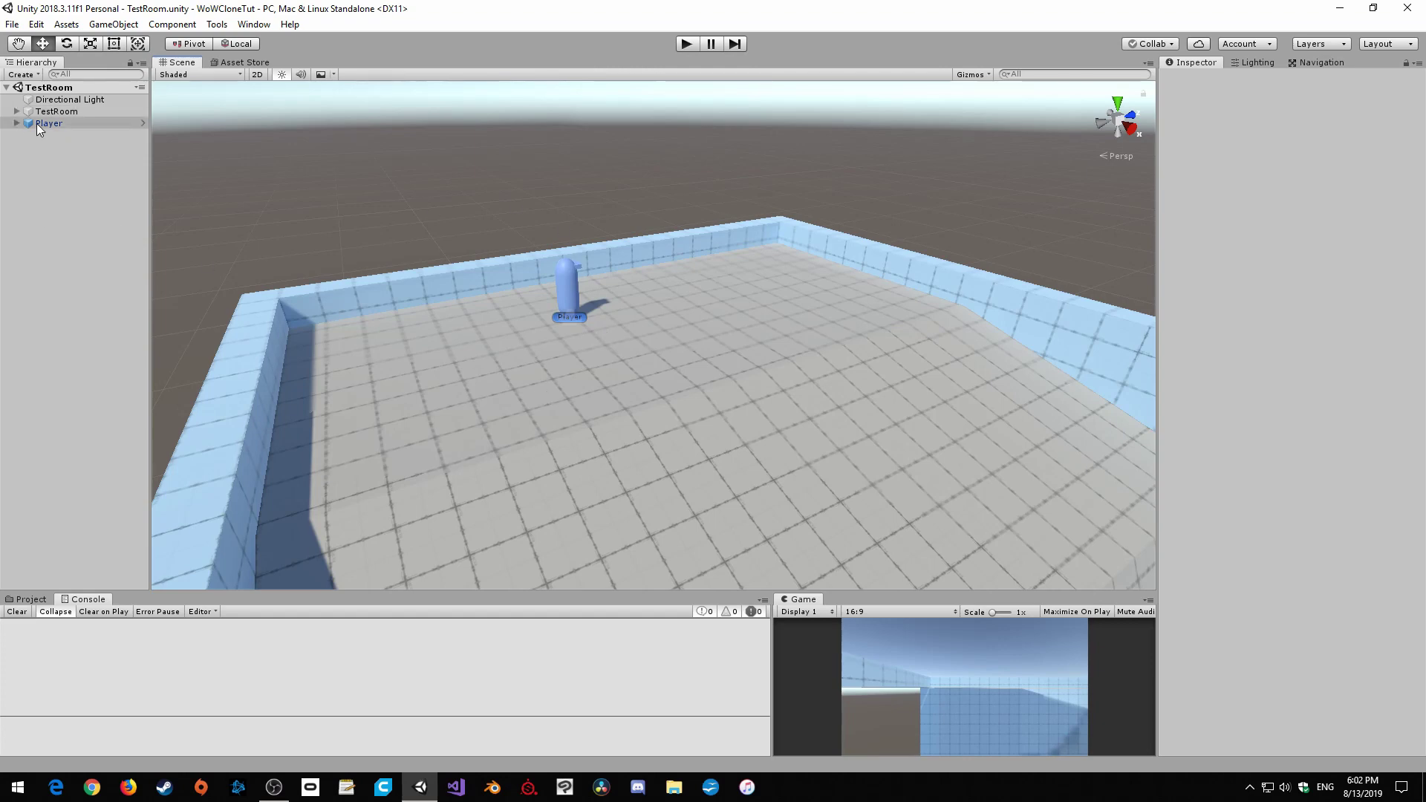
# - Keep only Show Ground Ray enabled among the Player's debug options and run the scene with the Game view docked beside the Scene view
pyautogui.press('f')
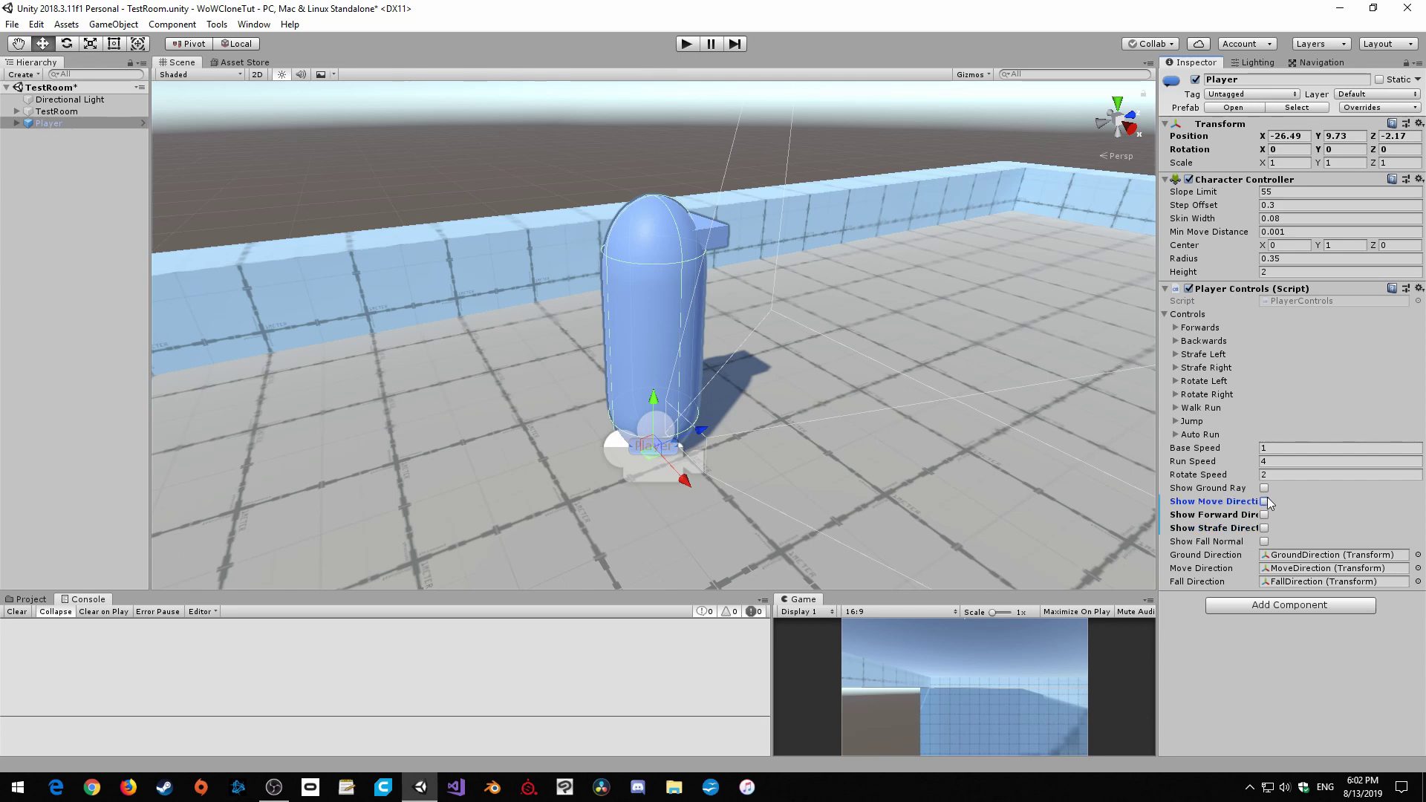
pyautogui.click(685, 45)
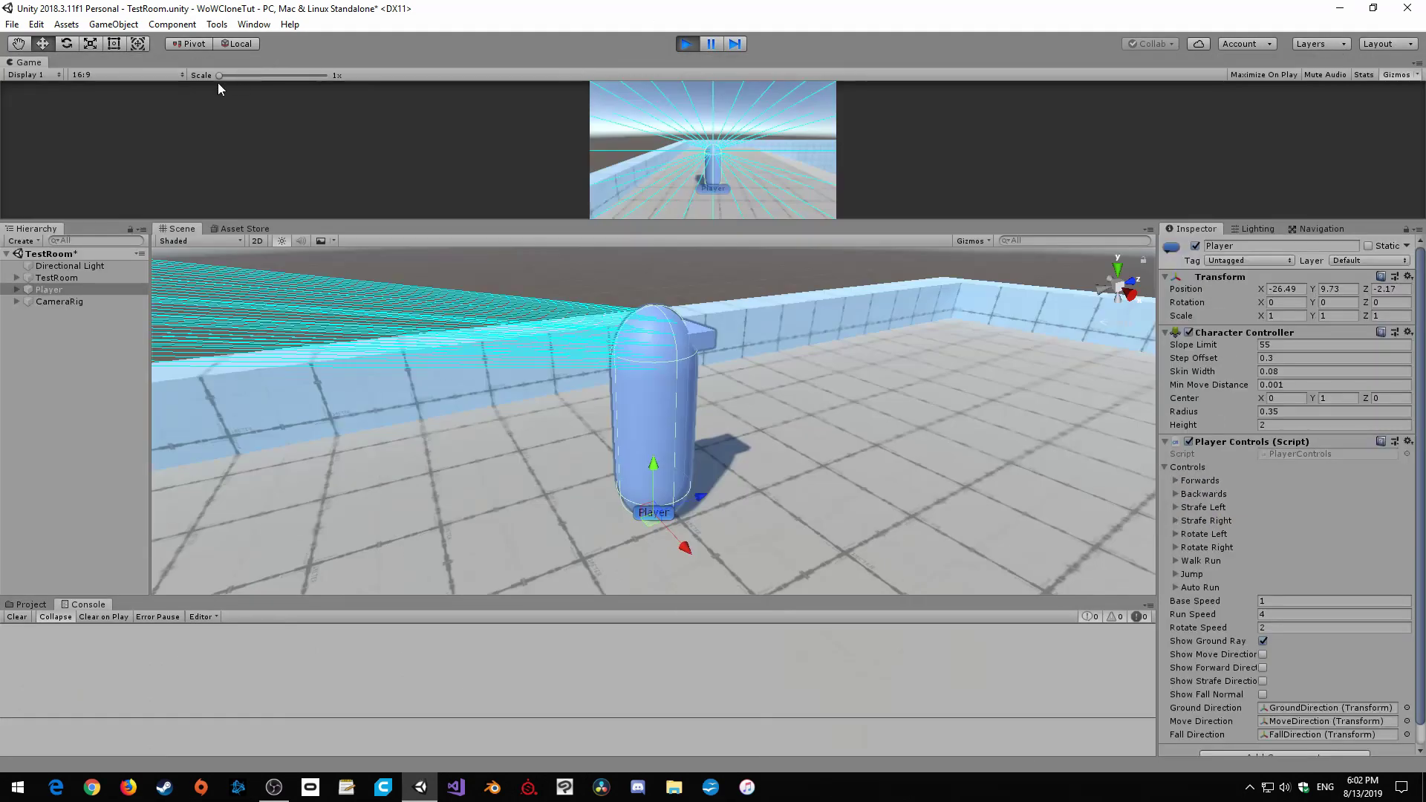
pyautogui.moveTo(31, 63); pyautogui.dragTo(311, 242)
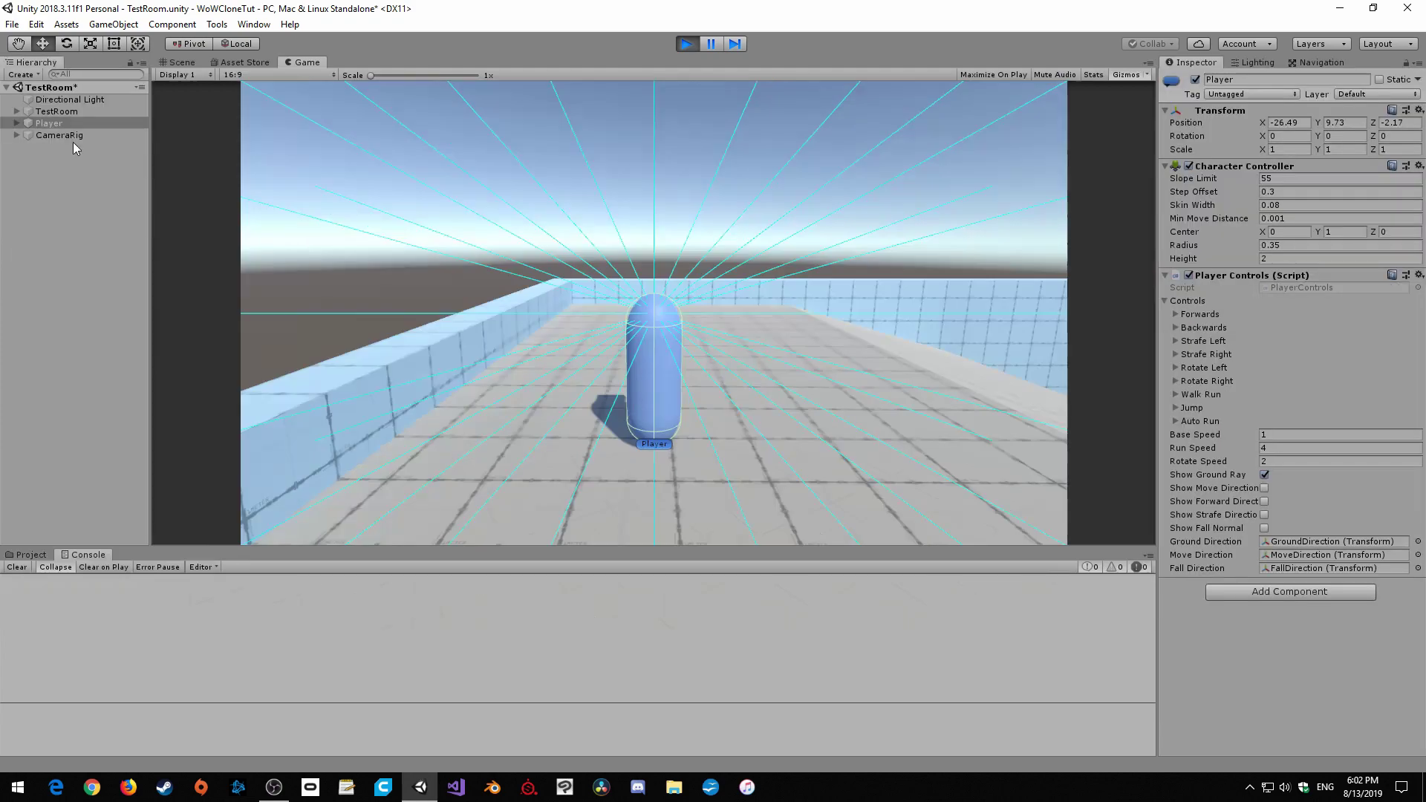
# - Turn off the running CameraRig's Collision Debug, walk the player against the overhanging ledge, and pause the game
pyautogui.click(73, 136)
pyautogui.click(1265, 273)
pyautogui.moveTo(823, 394); pyautogui.dragTo(731, 27, button='right')
pyautogui.press('w')
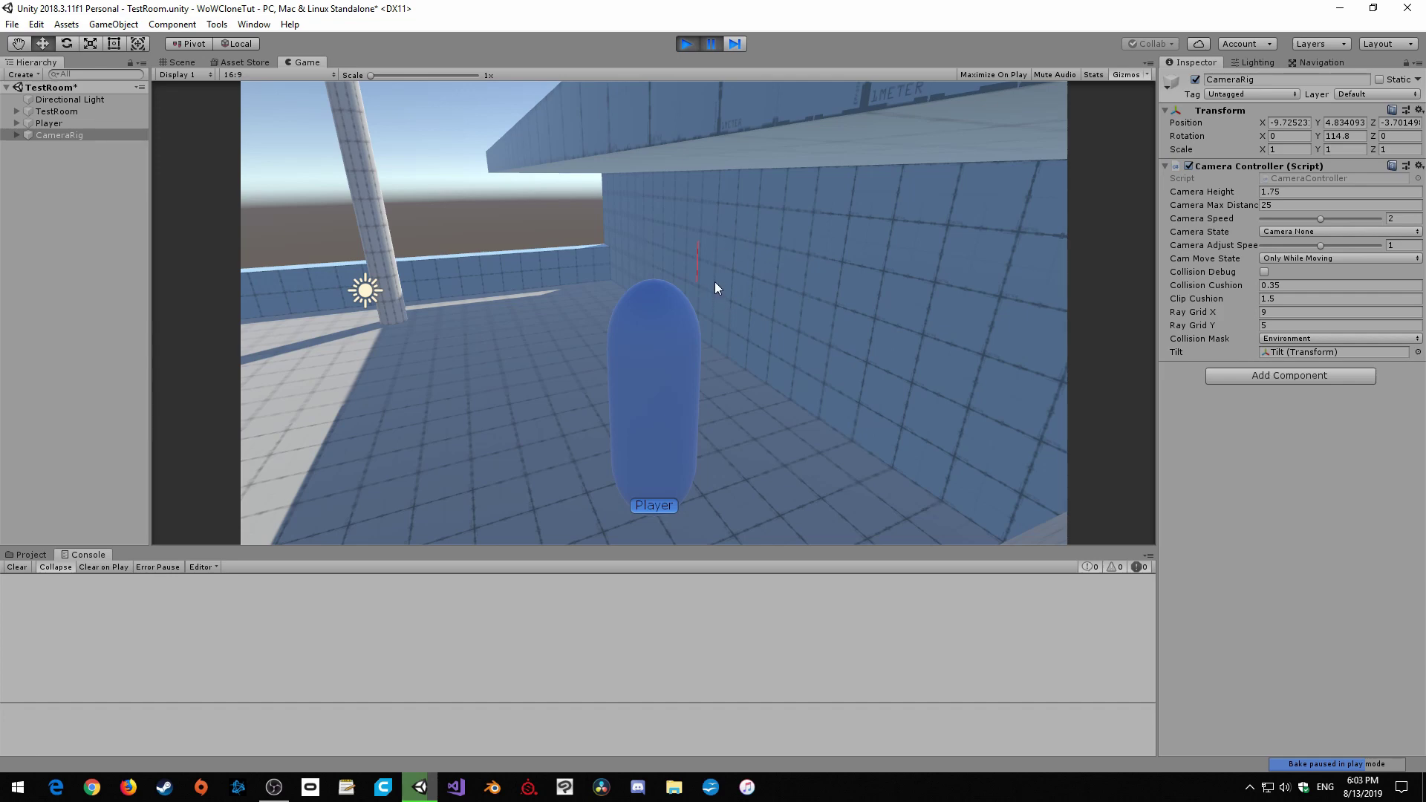
# - Open the Player's PlayerControls script and stop the running scene
pyautogui.click(32, 126)
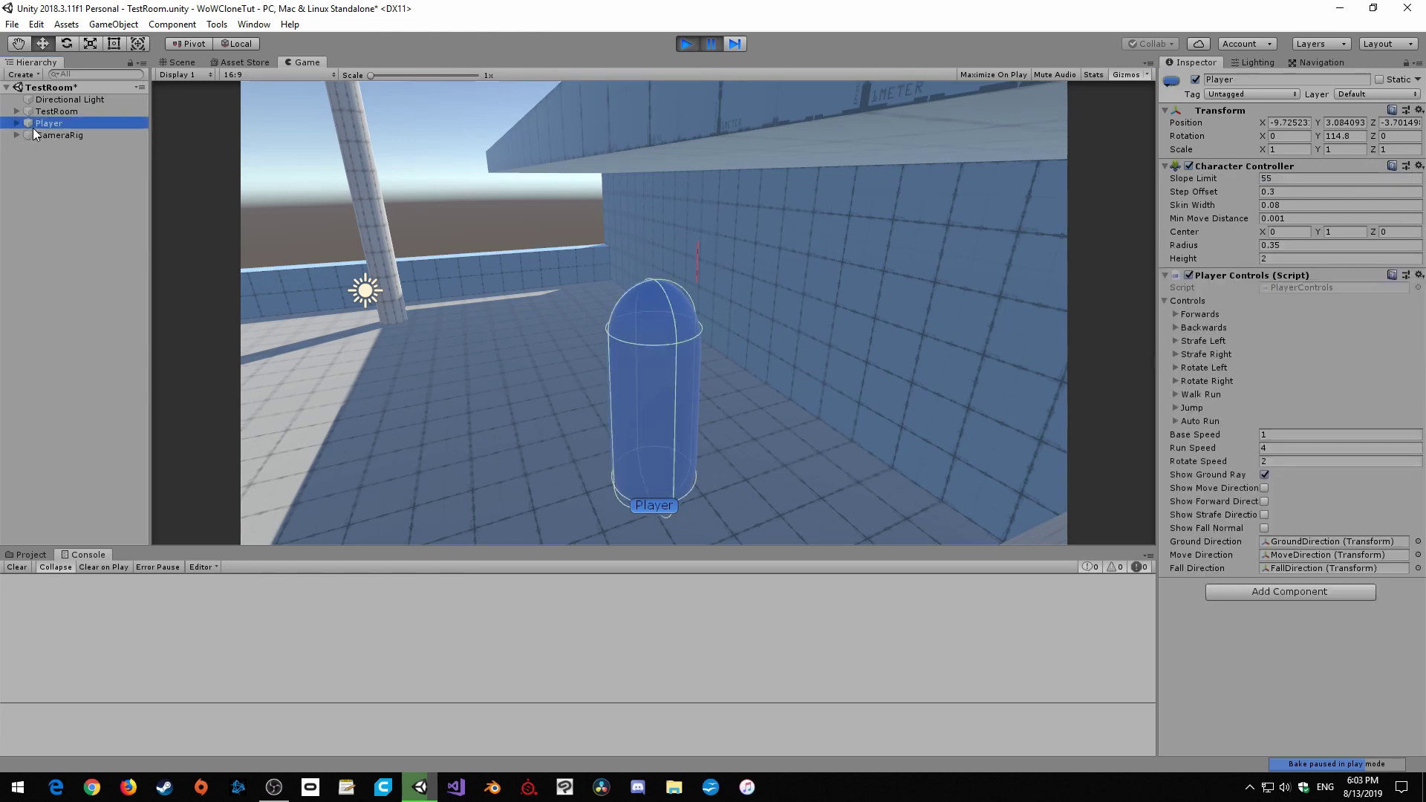
pyautogui.doubleClick(1298, 291)
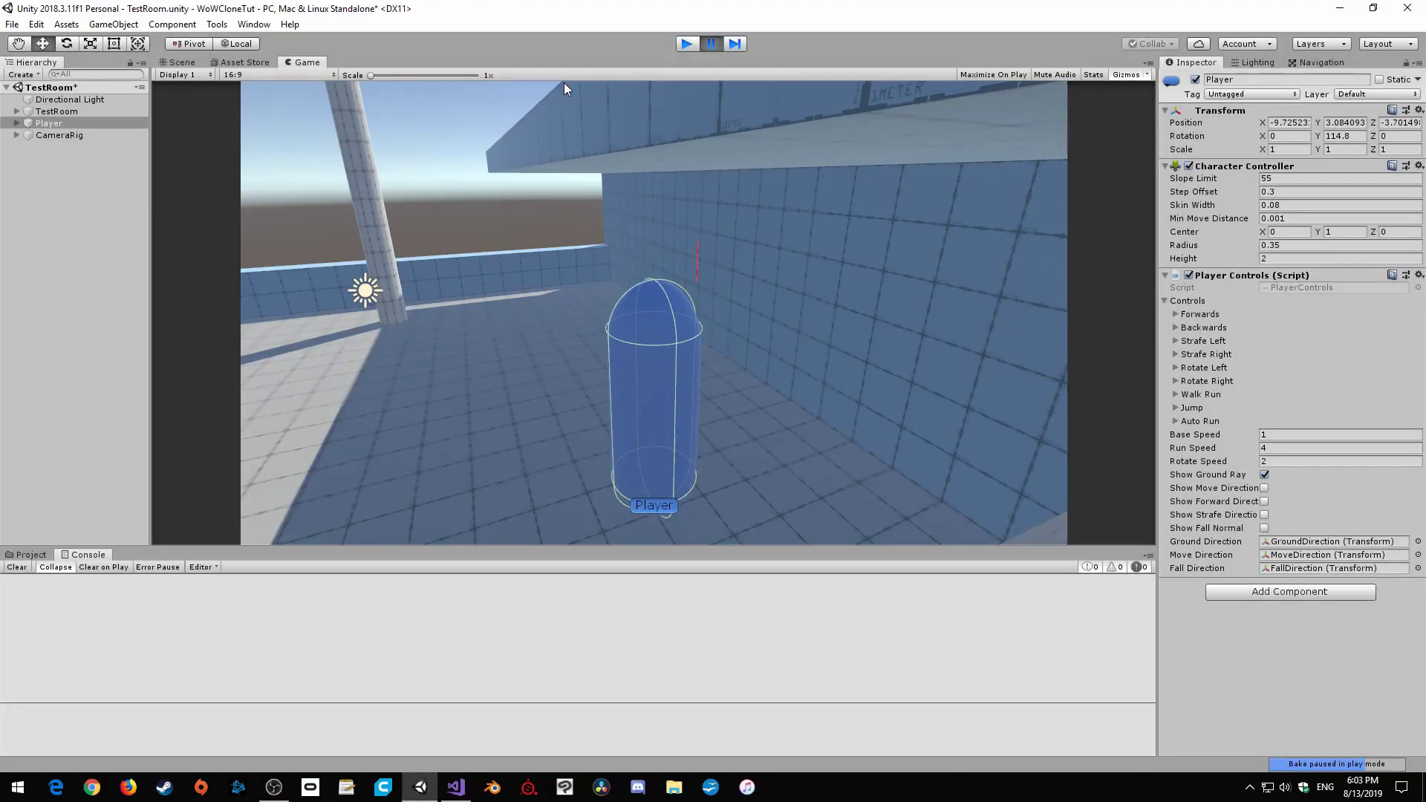
pyautogui.hotkey('ctrl', 'p')
# - Turn off Collision Debug on the CameraRig nested under Player
pyautogui.click(28, 125)
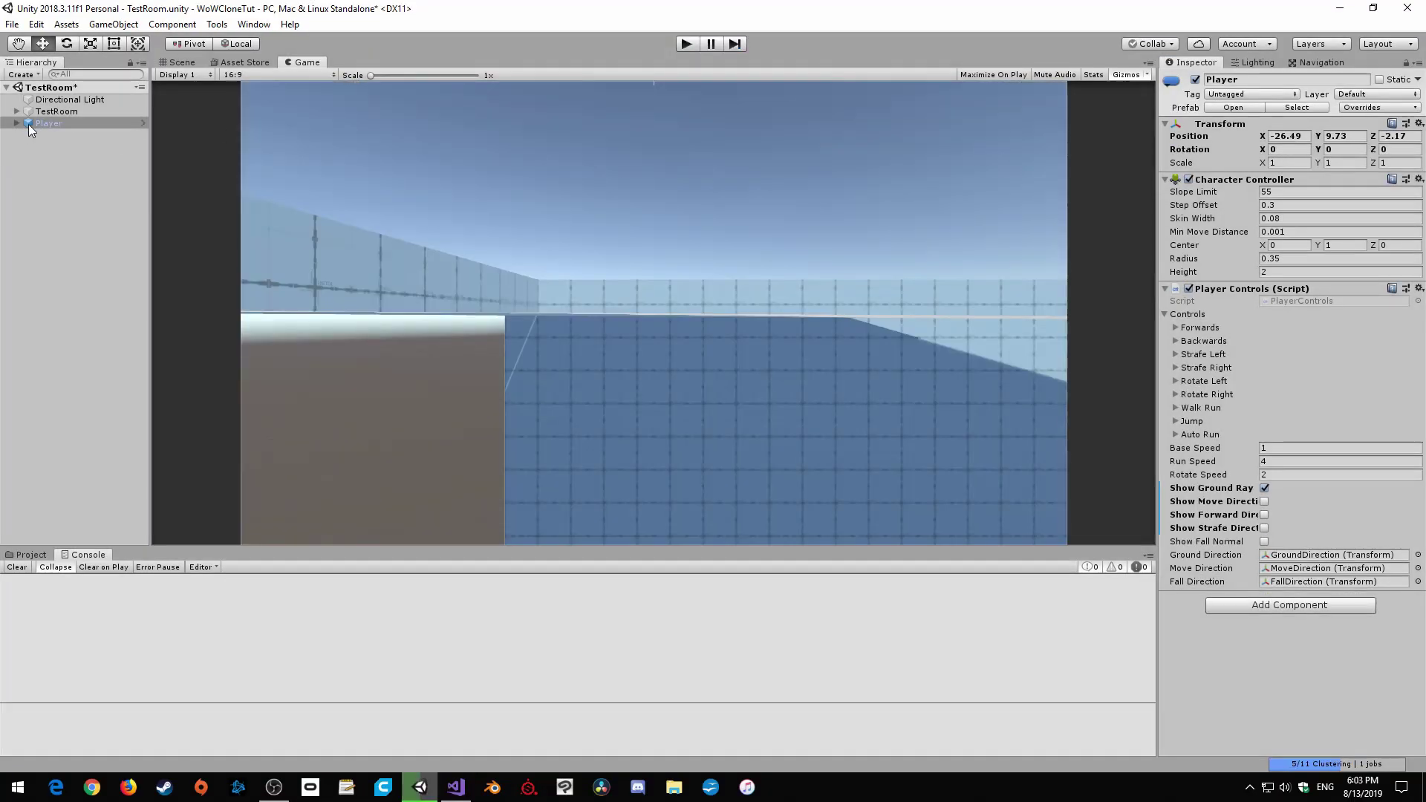
pyautogui.click(17, 123)
pyautogui.click(84, 182)
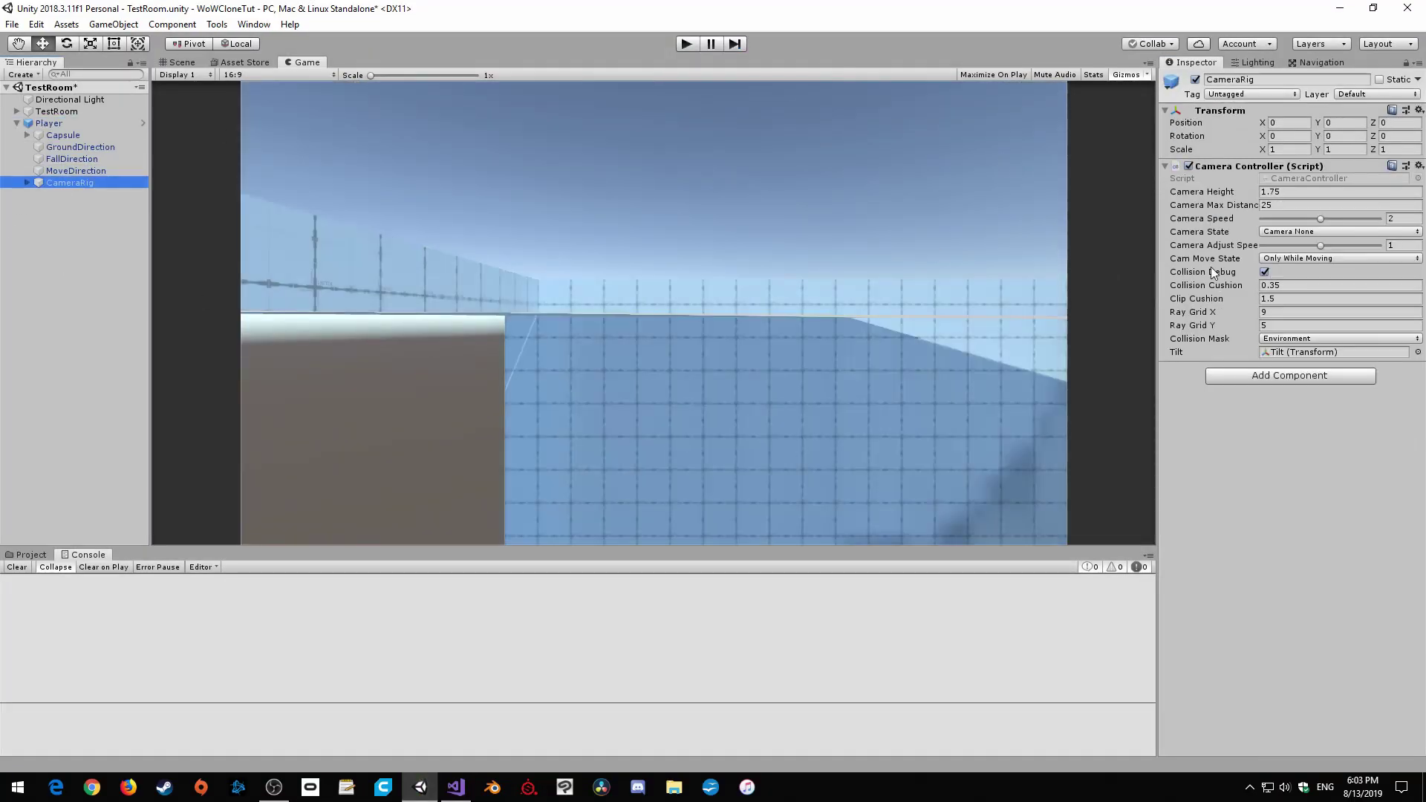
pyautogui.click(1263, 272)
pyautogui.click(56, 211)
# - In Visual Studio, wrap both collisionPoint assignments in OnControllerColliderHit in an if block with an empty condition, and save PlayerControls.cs
pyautogui.click(456, 787)
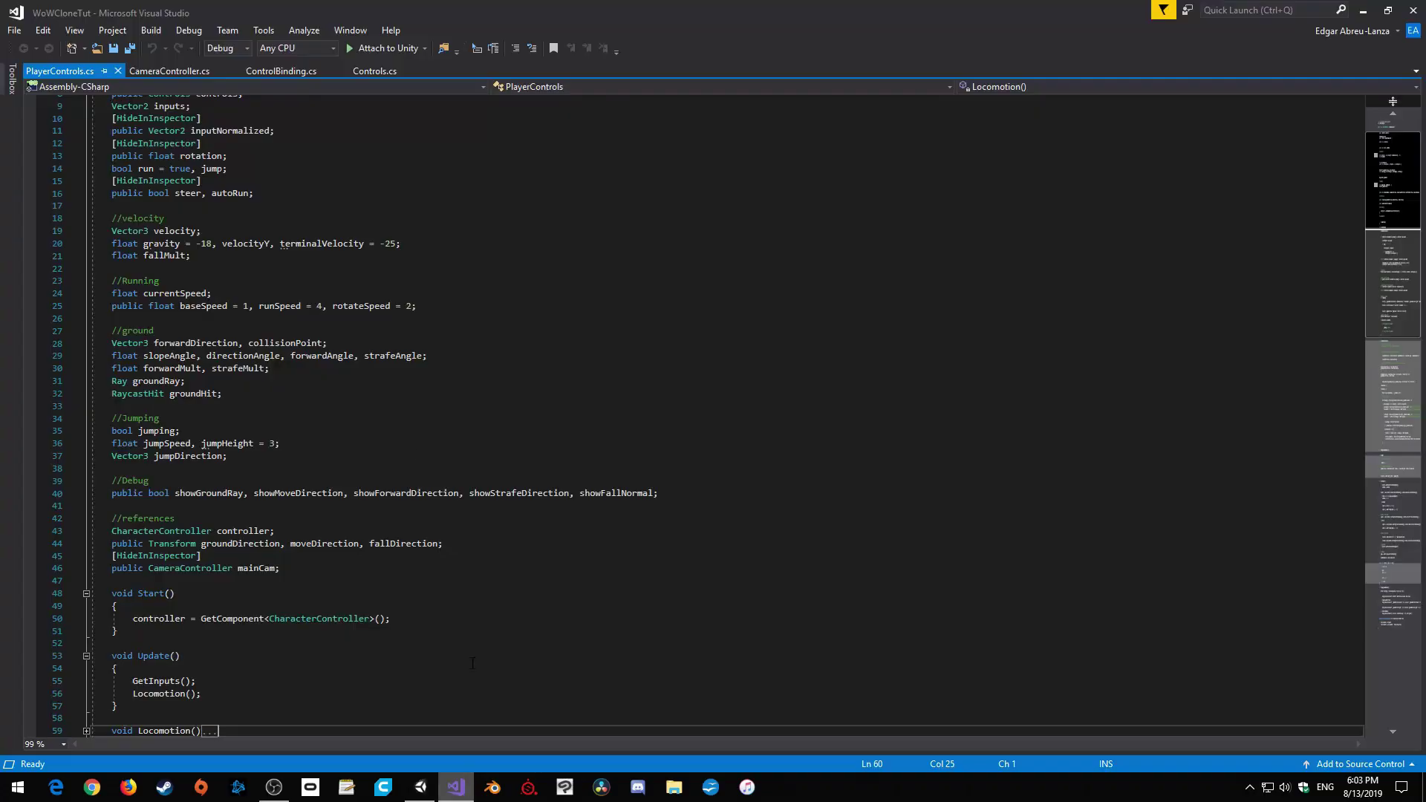
pyautogui.scroll(-7, 781, 562)
pyautogui.scroll(-20, 781, 562)
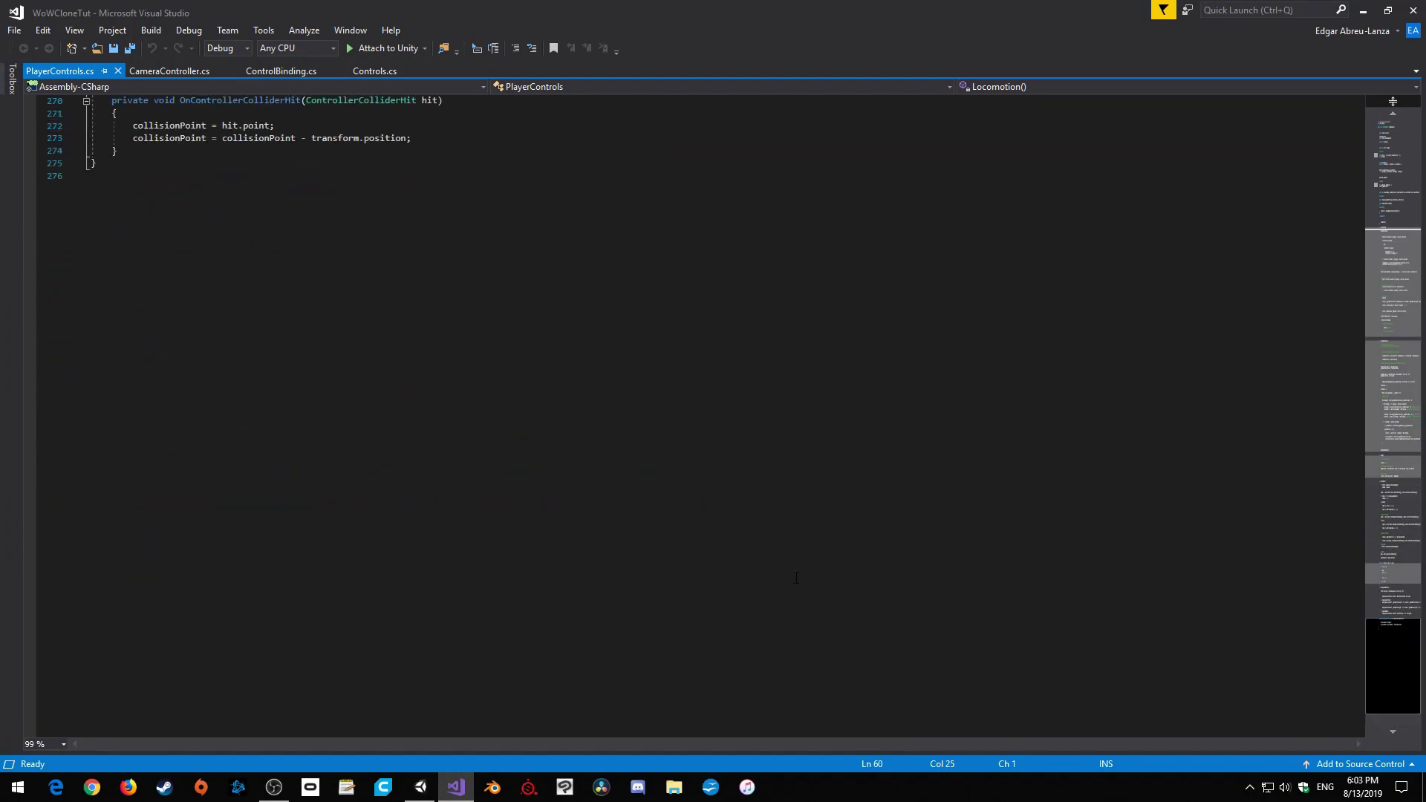
pyautogui.scroll(10, 320, 447)
pyautogui.moveTo(445, 476); pyautogui.dragTo(89, 462)
pyautogui.hotkey('ctrl', 'c')
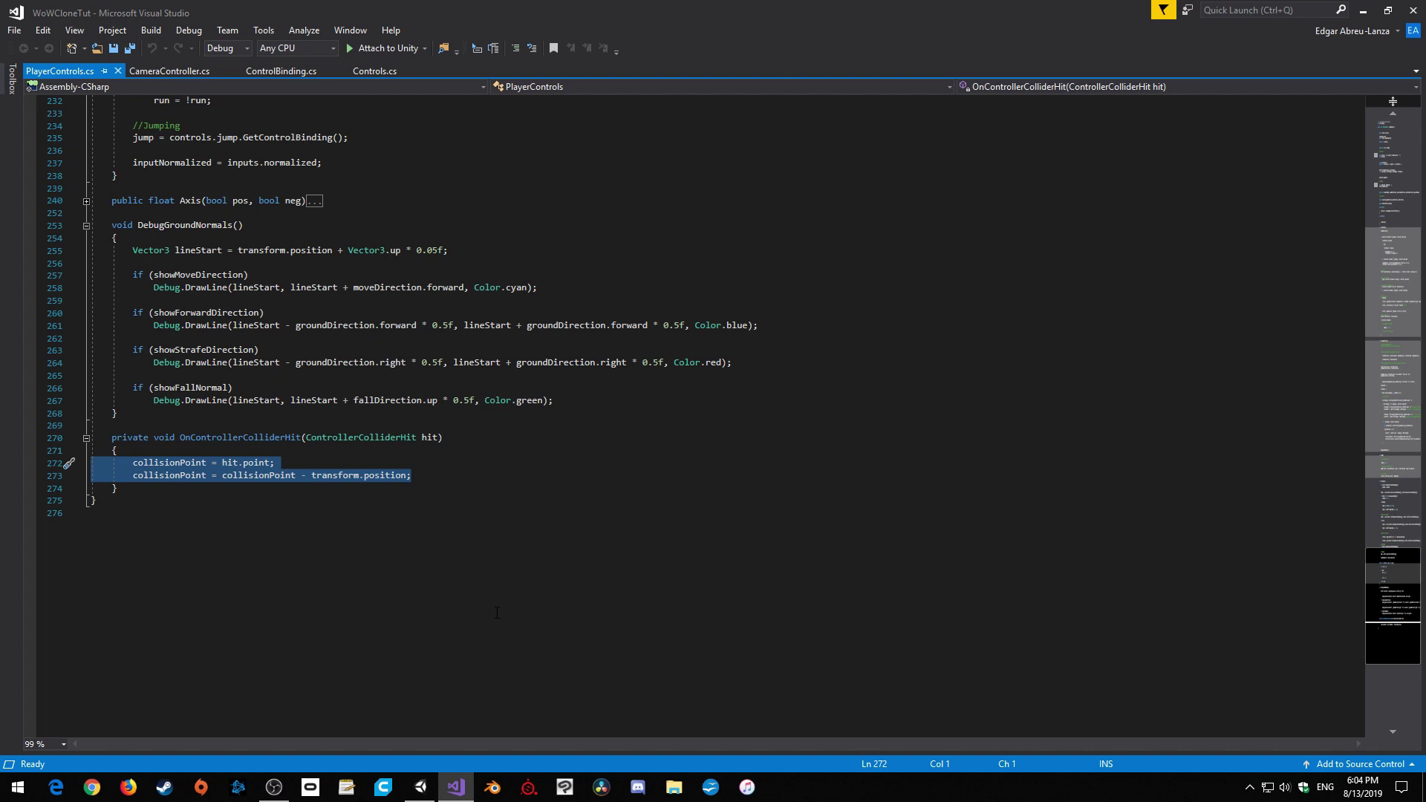
pyautogui.write('if() {')
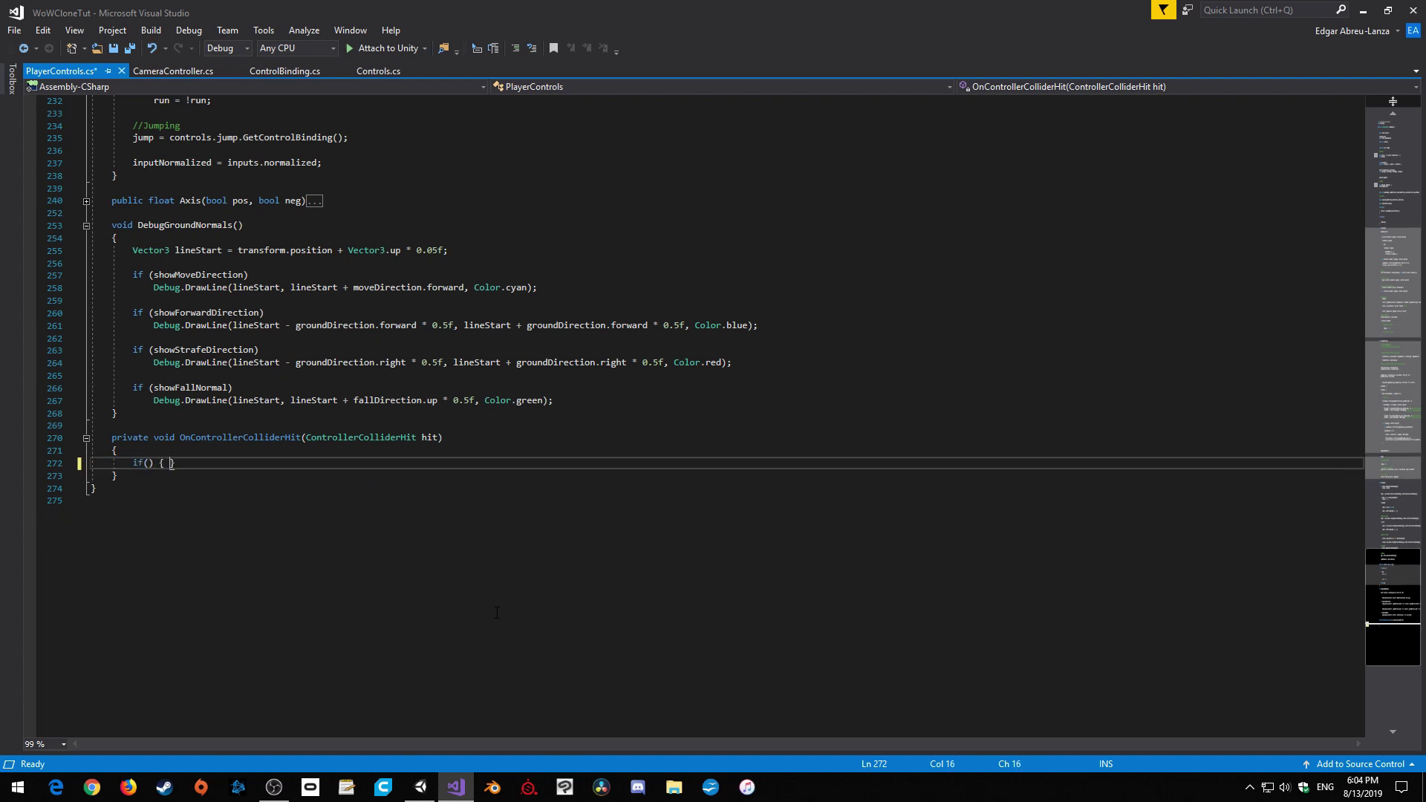
pyautogui.hotkey('ctrl', 'v')
pyautogui.hotkey('ctrl', 's')
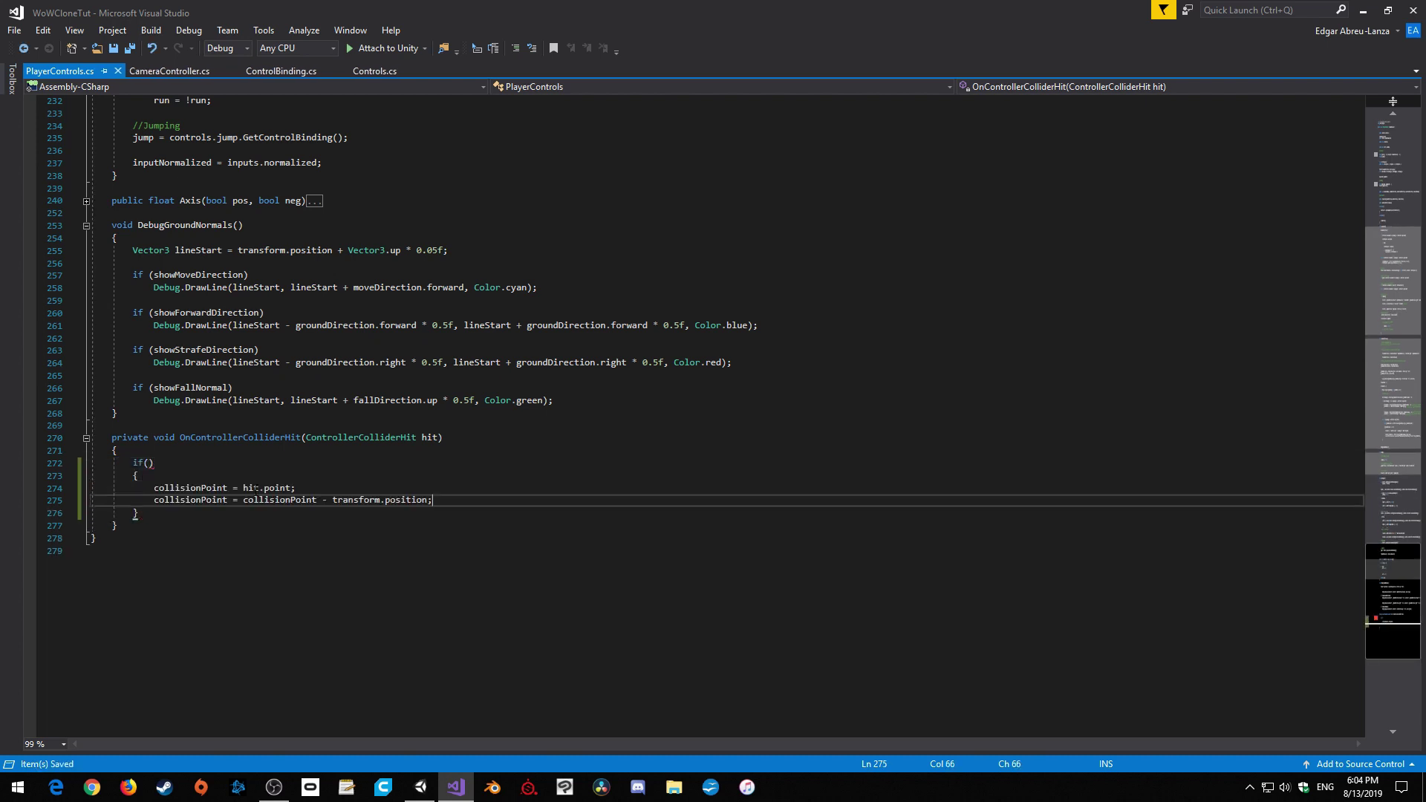
# - Begin the if condition in OnControllerColliderHit with hit.point.y <= transform.position.y +
pyautogui.moveTo(245, 488); pyautogui.dragTo(287, 488)
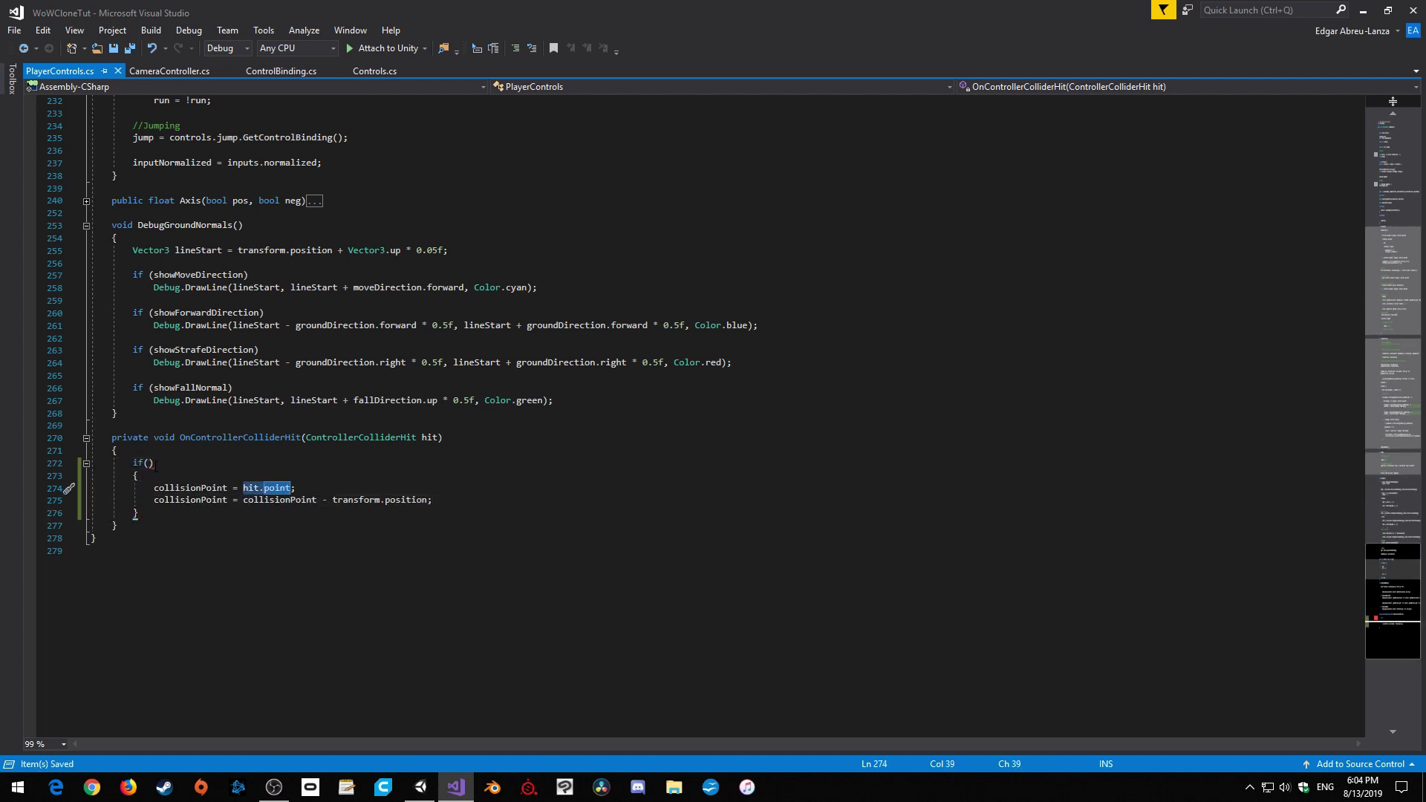
pyautogui.click(150, 464)
pyautogui.write('hit.point')
pyautogui.write('.')
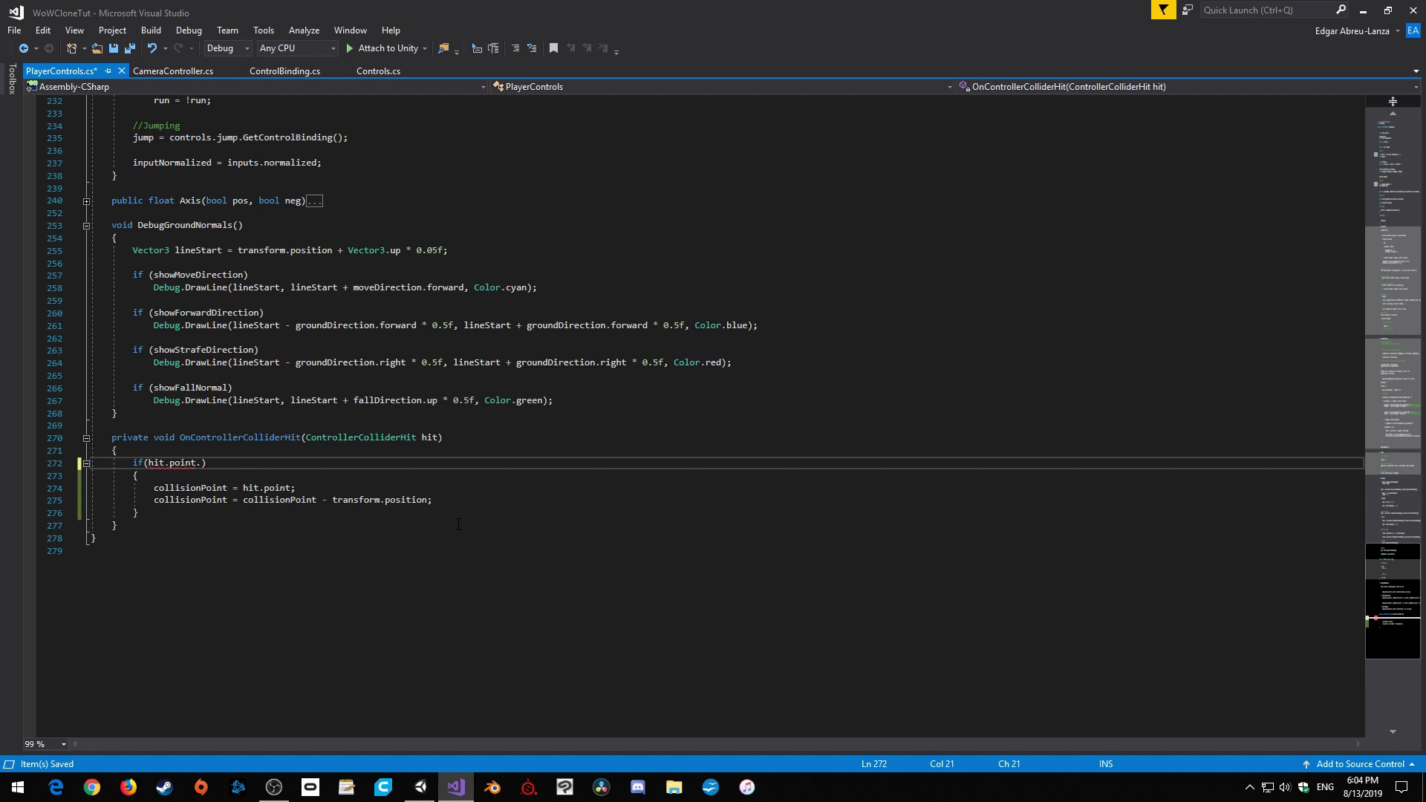
pyautogui.write('y <= transform.position.')
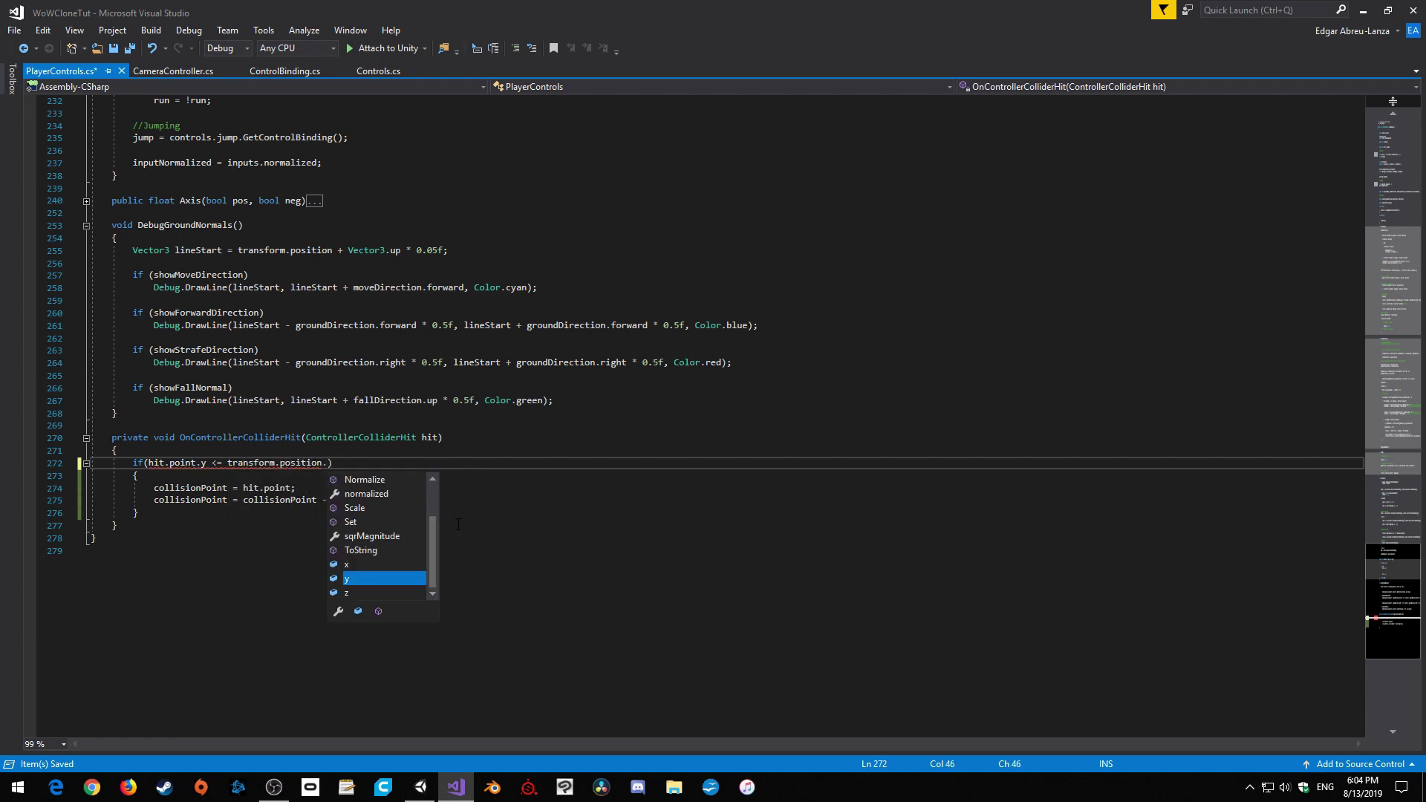
pyautogui.write('y +')
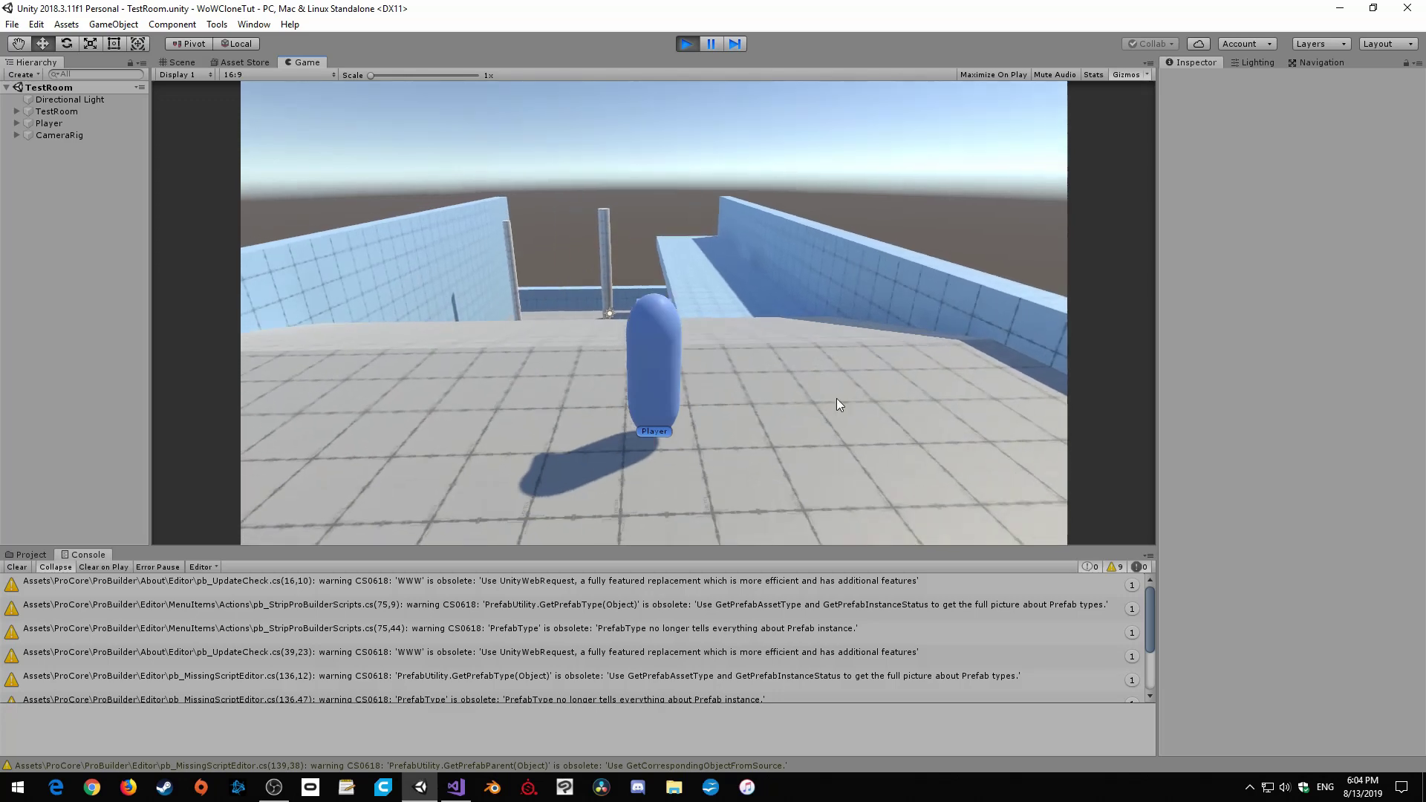
# - Back in Unity, walk the player down to the overhanging ledge in the running scene and pause the game there
pyautogui.press('w')
pyautogui.moveTo(784, 385); pyautogui.dragTo(810, 363, button='right')
pyautogui.click(711, 44)
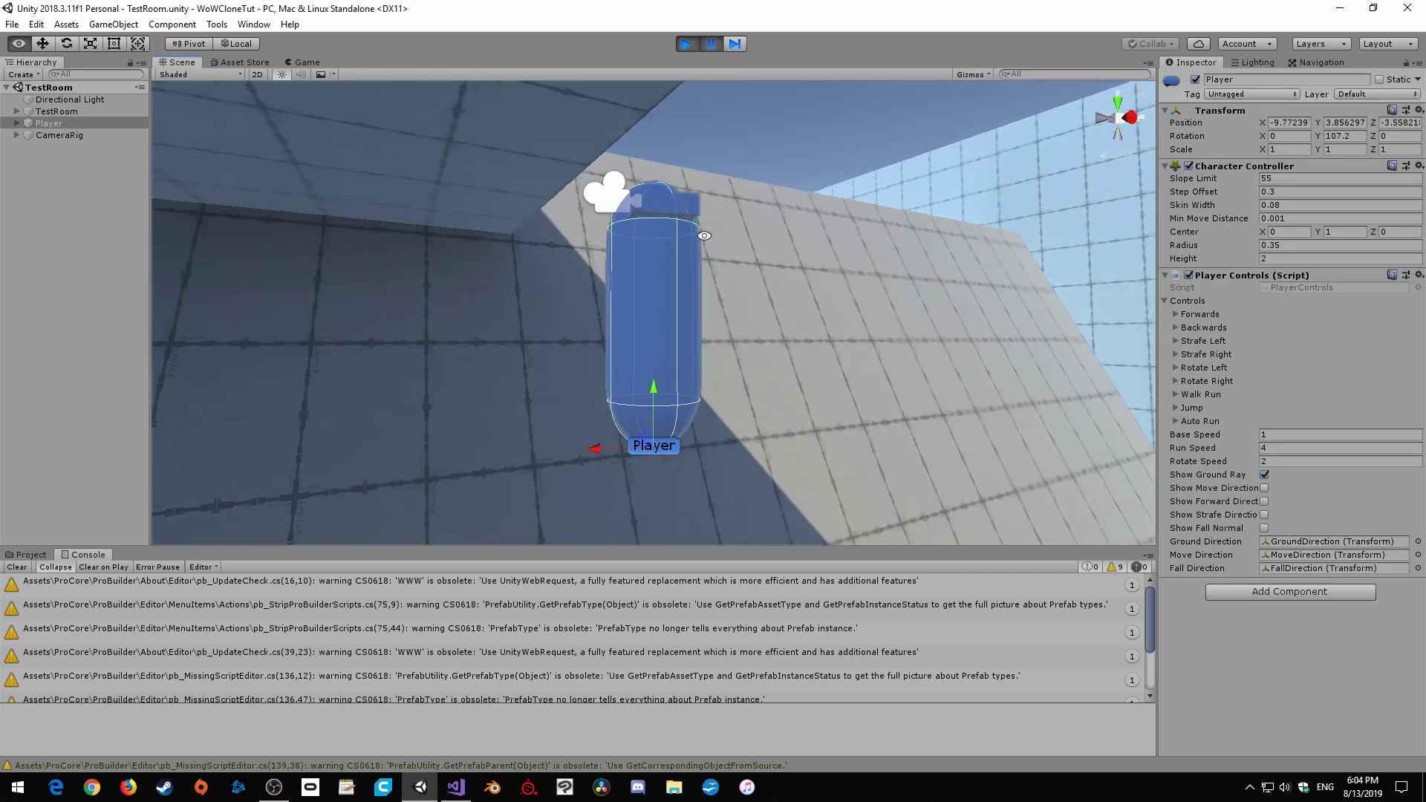
# - Examine the player capsule against the overhanging ledge from several angles, and exit play mode
pyautogui.keyDown('alt'); pyautogui.moveTo(700, 232); pyautogui.dragTo(667, 320); pyautogui.keyUp('alt')
pyautogui.click(640, 340)
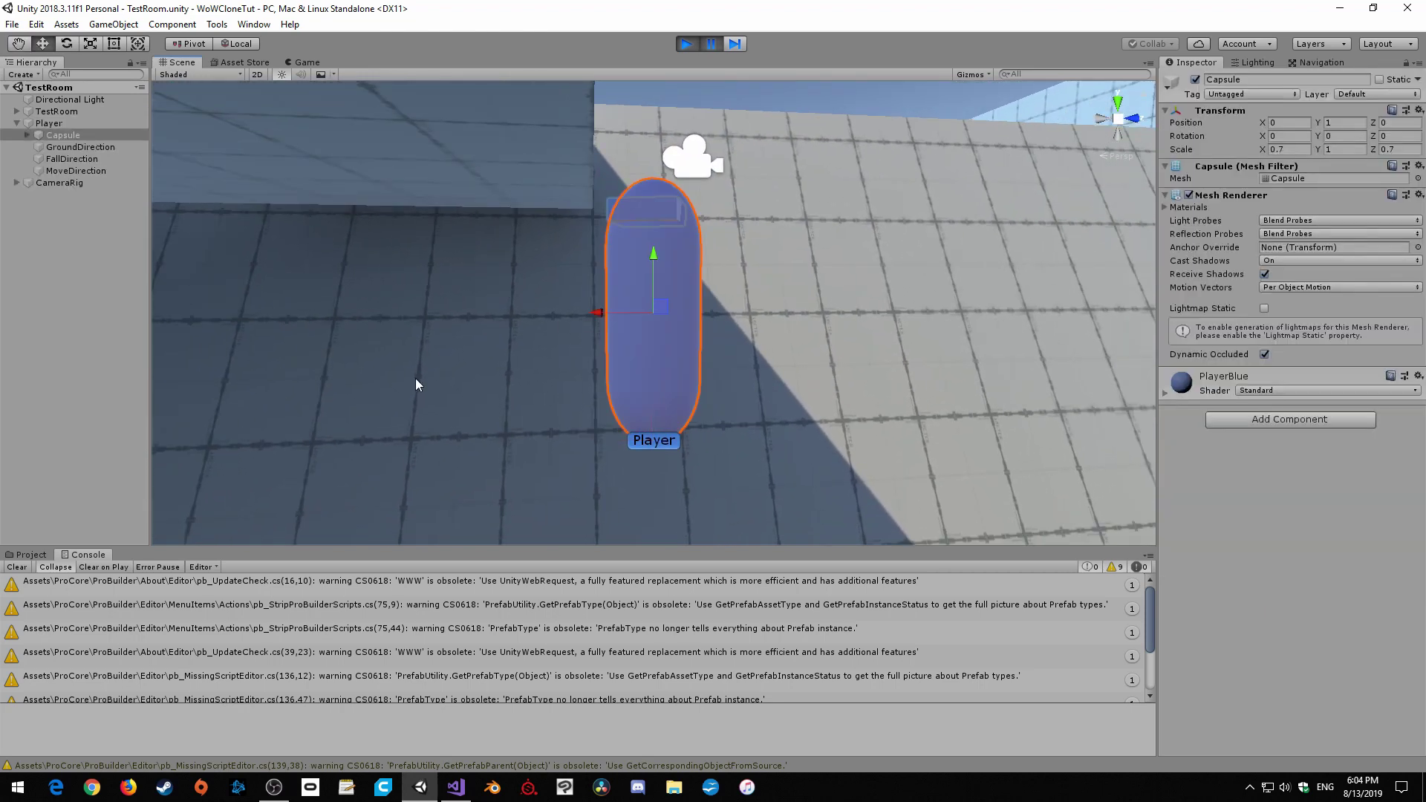
pyautogui.keyDown('alt'); pyautogui.moveTo(414, 364); pyautogui.dragTo(802, 382); pyautogui.keyUp('alt')
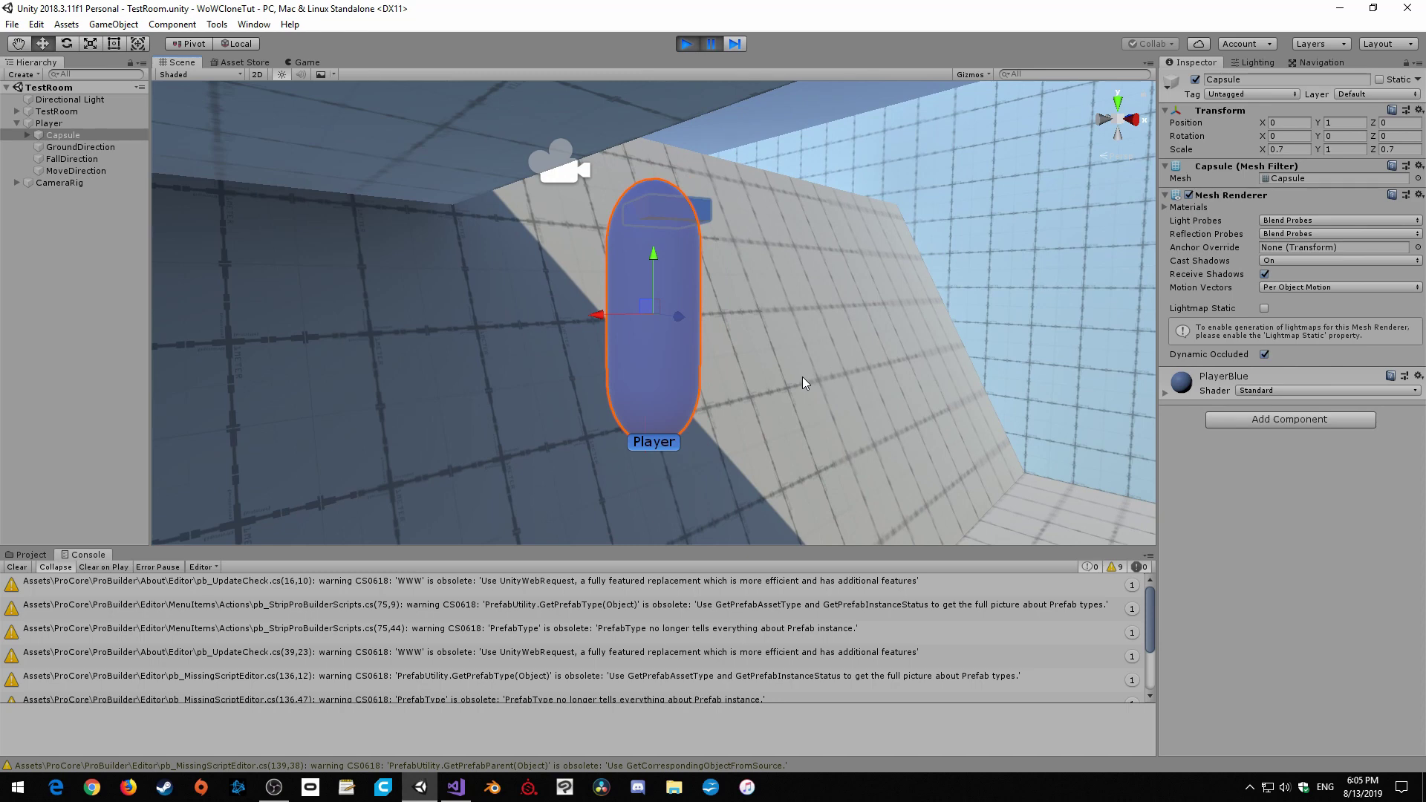
pyautogui.hotkey('ctrl', 'p')
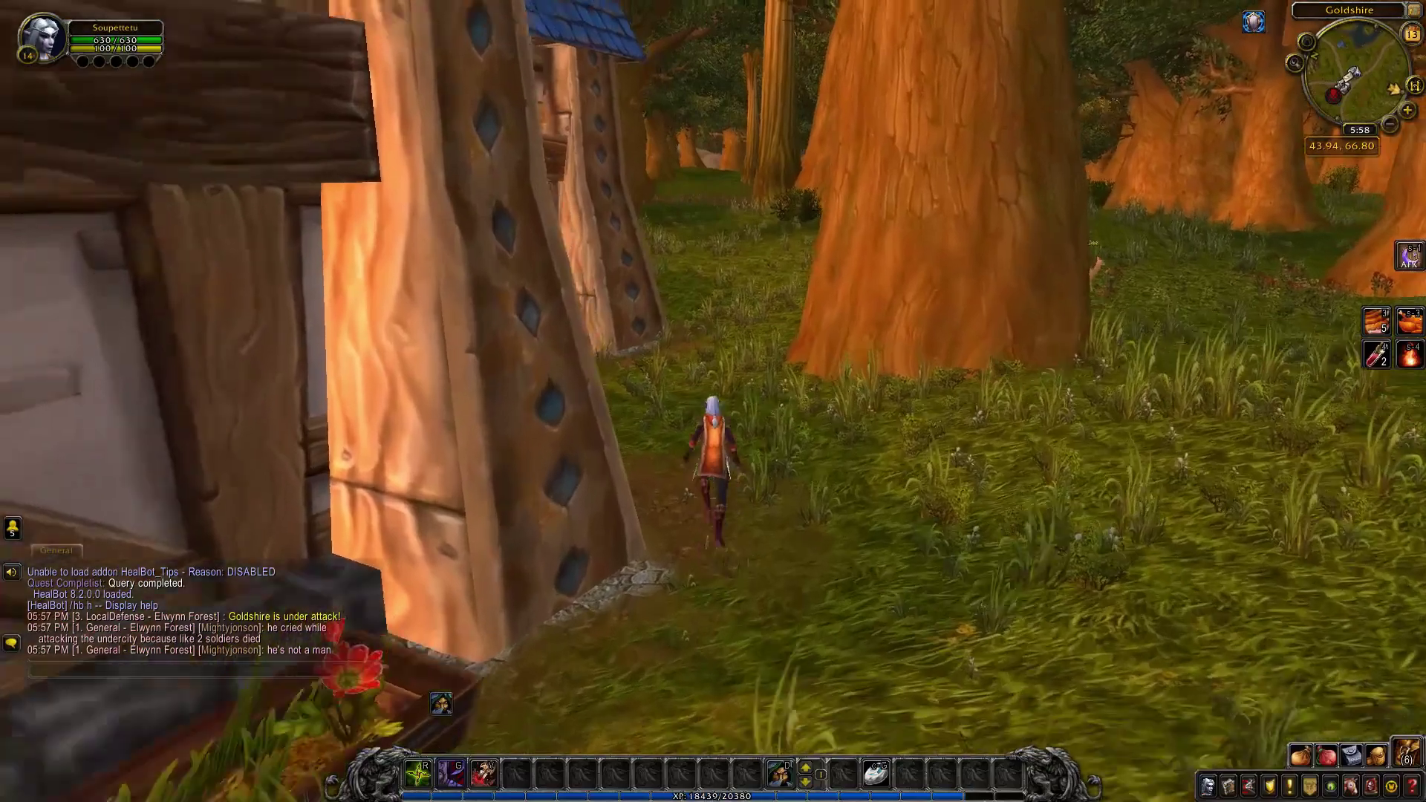
# - In World of Warcraft, run the character from Goldshire to the shore of Crystal Lake
pyautogui.press('space')
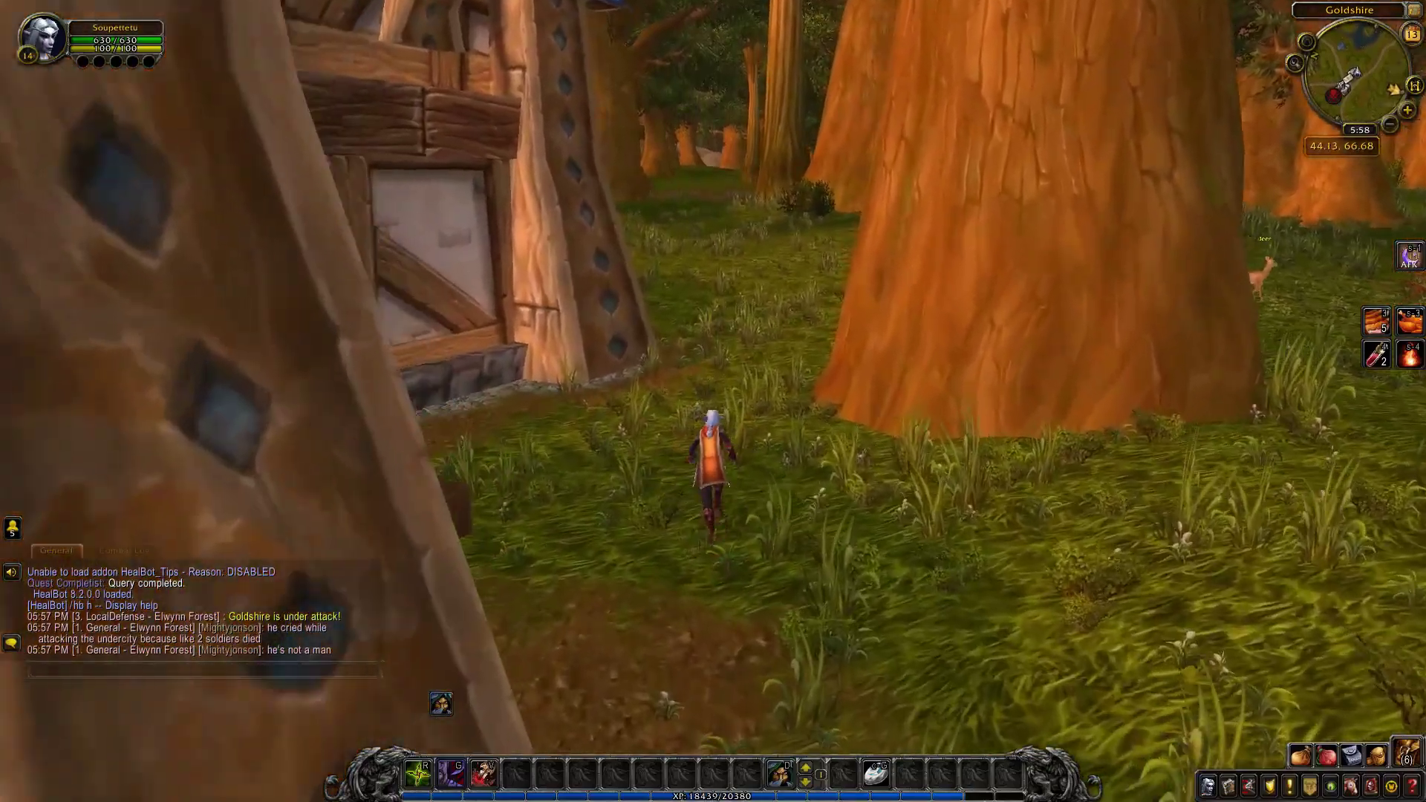
pyautogui.press('space')
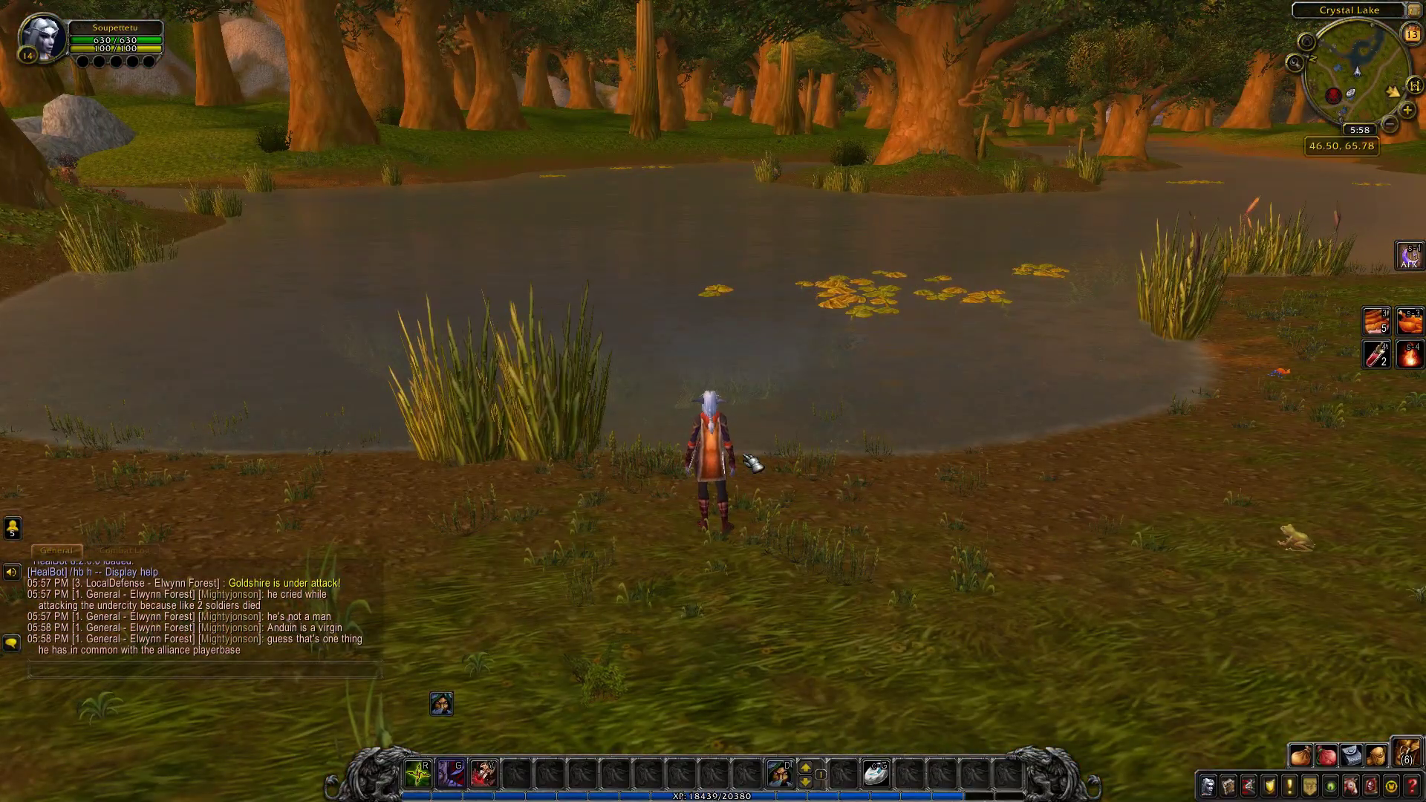
pyautogui.moveTo(774, 467); pyautogui.dragTo(731, 499, button='right')
pyautogui.moveTo(722, 438); pyautogui.dragTo(720, 433, button='right')
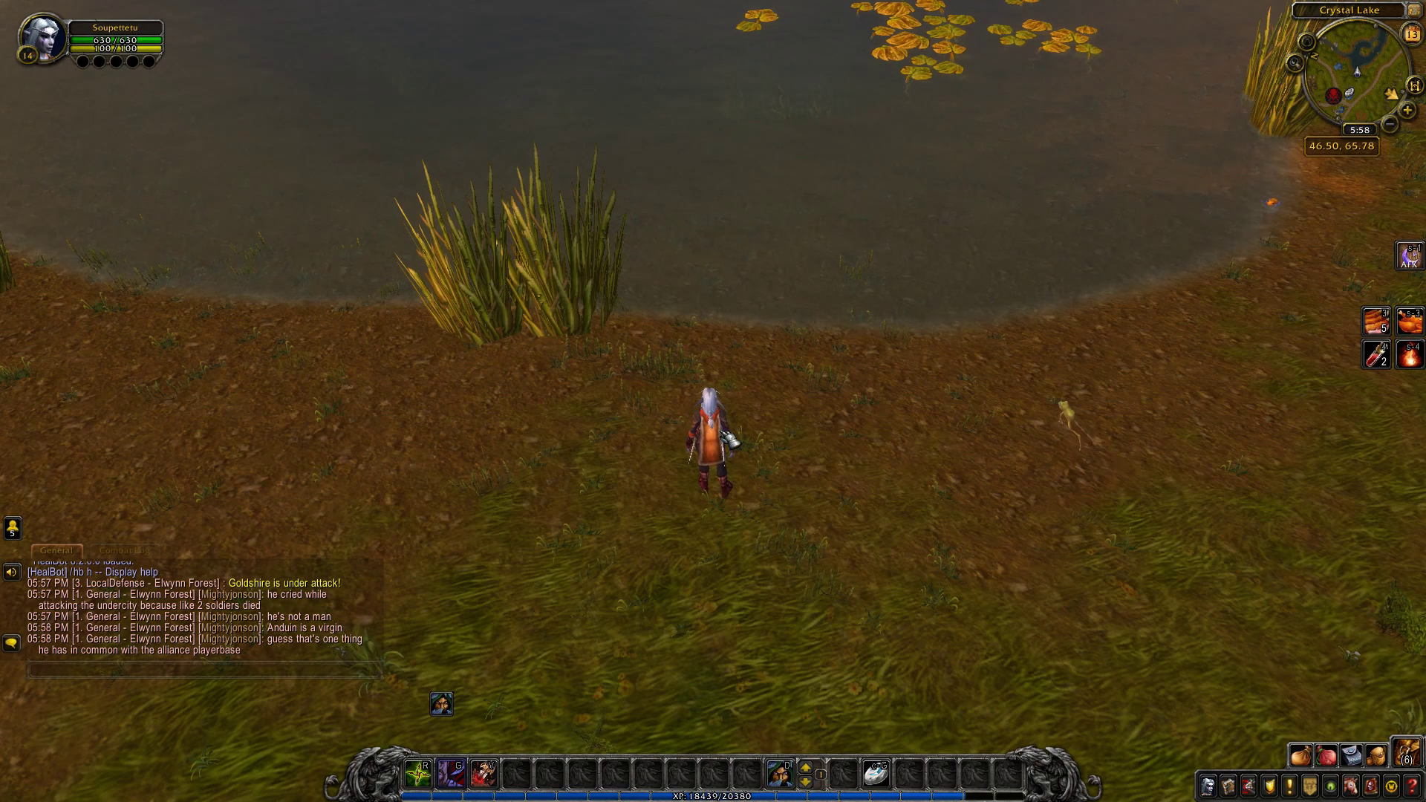
# - Move the character into the lake until it swims, and return to shore to examine how swimming starts and ends
pyautogui.press('w')
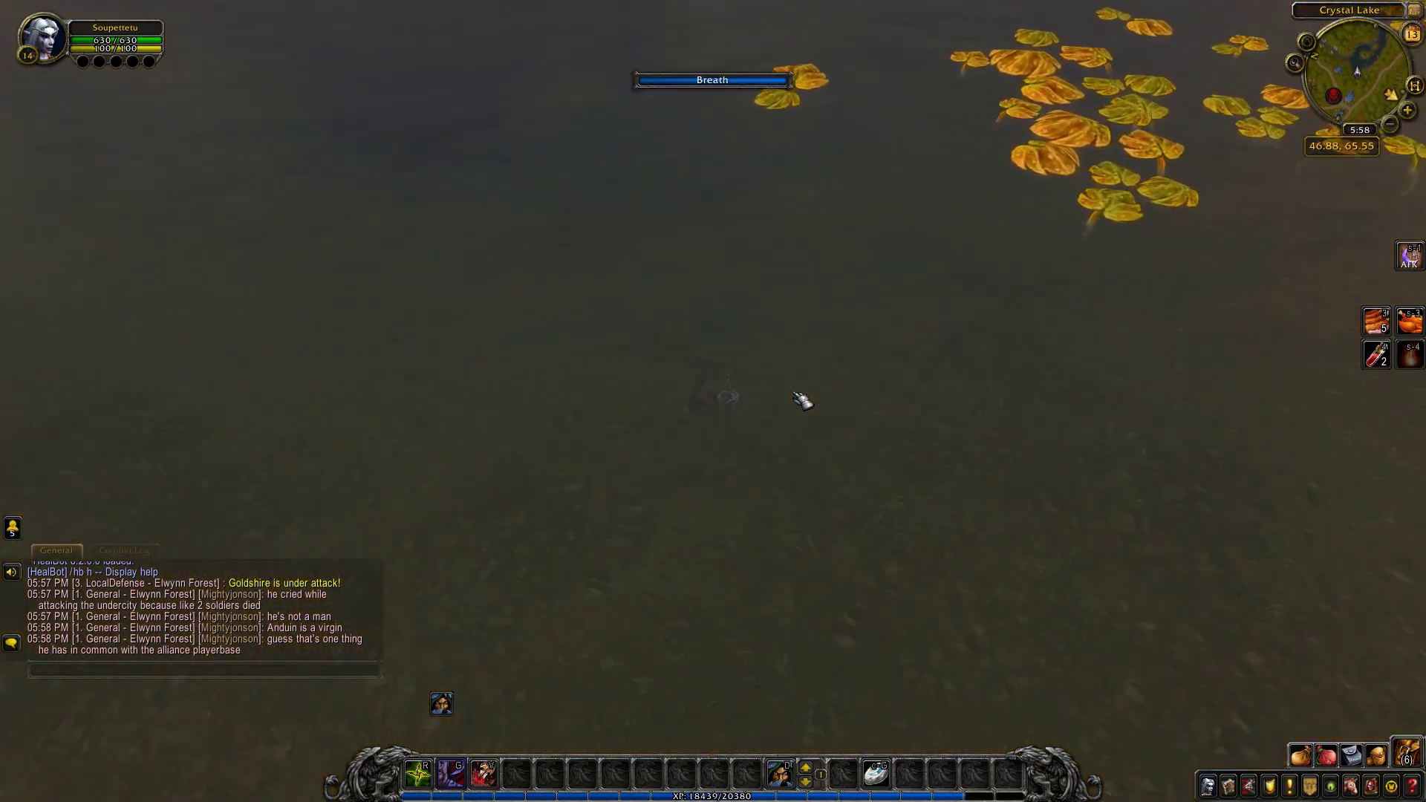
pyautogui.moveTo(793, 393); pyautogui.dragTo(808, 393, button='right')
pyautogui.moveTo(807, 393); pyautogui.dragTo(728, 436)
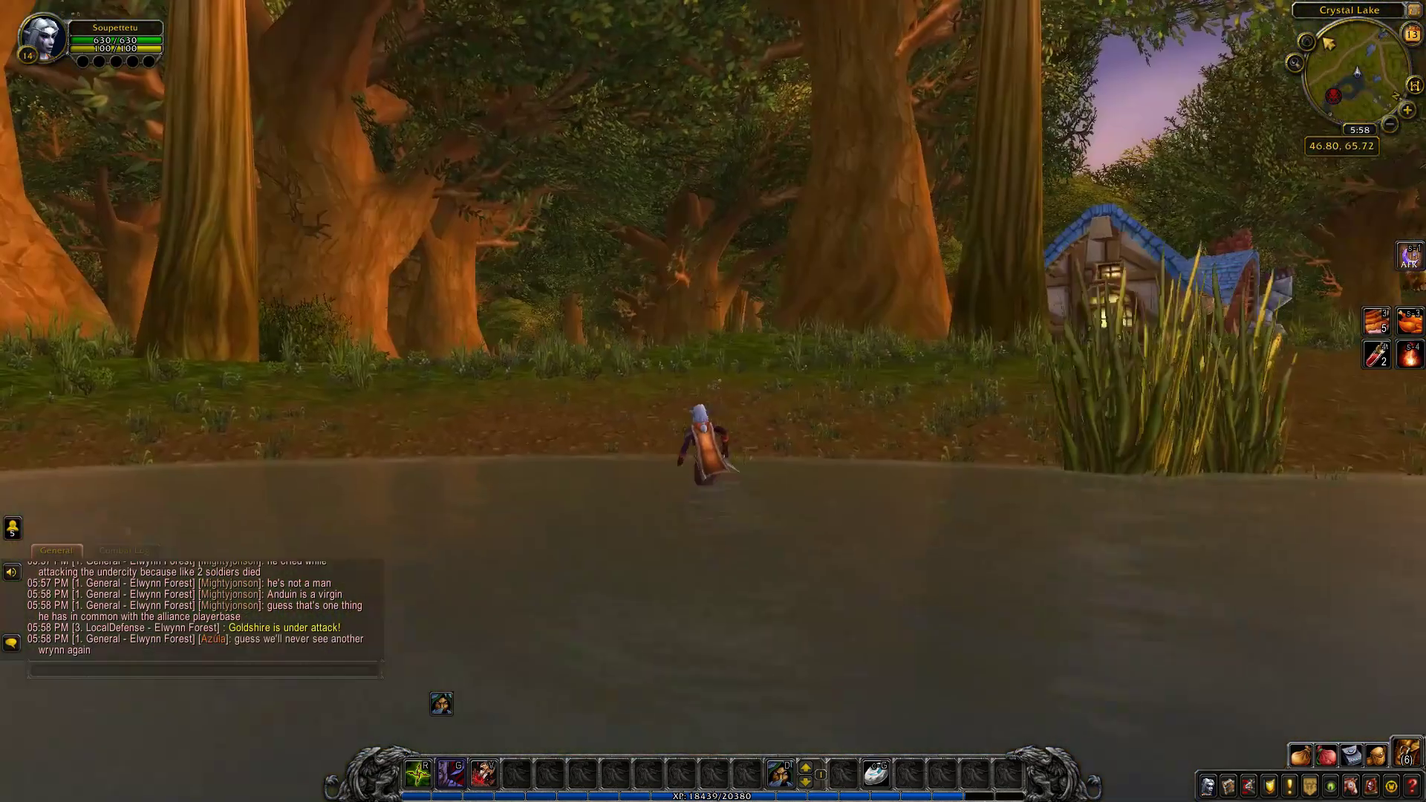
pyautogui.press('w')
pyautogui.press('w')
pyautogui.moveTo(713, 401); pyautogui.dragTo(891, 364, button='right')
pyautogui.moveTo(605, 459); pyautogui.dragTo(605, 458, button='right')
pyautogui.moveTo(750, 393); pyautogui.dragTo(714, 505, button='right')
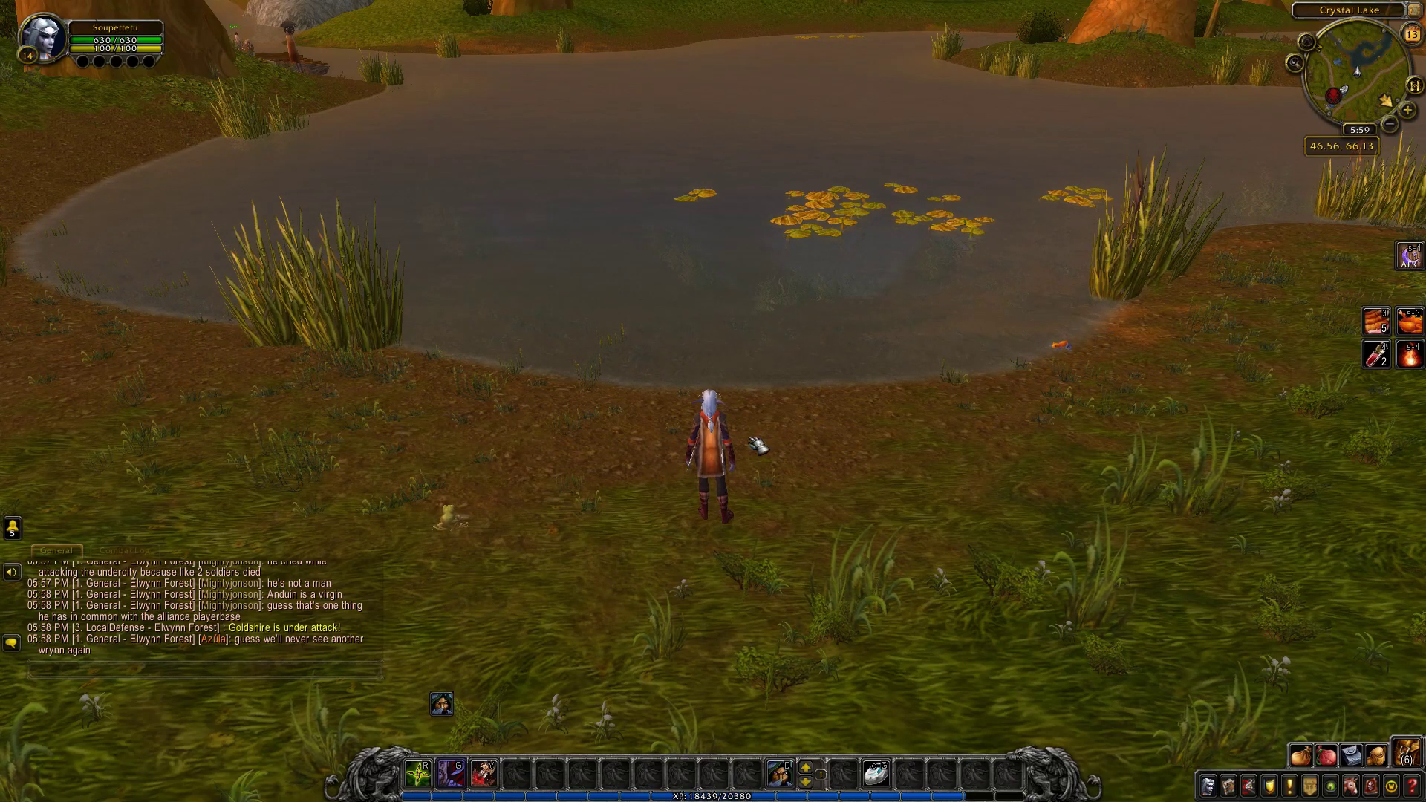
# - Repeat the run into the lake and back onto the grass to examine the transitions between running and swimming
pyautogui.moveTo(734, 464)
pyautogui.mouseDown()
pyautogui.moveTo(892, 455)
pyautogui.moveTo(735, 460)
pyautogui.mouseUp()
pyautogui.press('w')
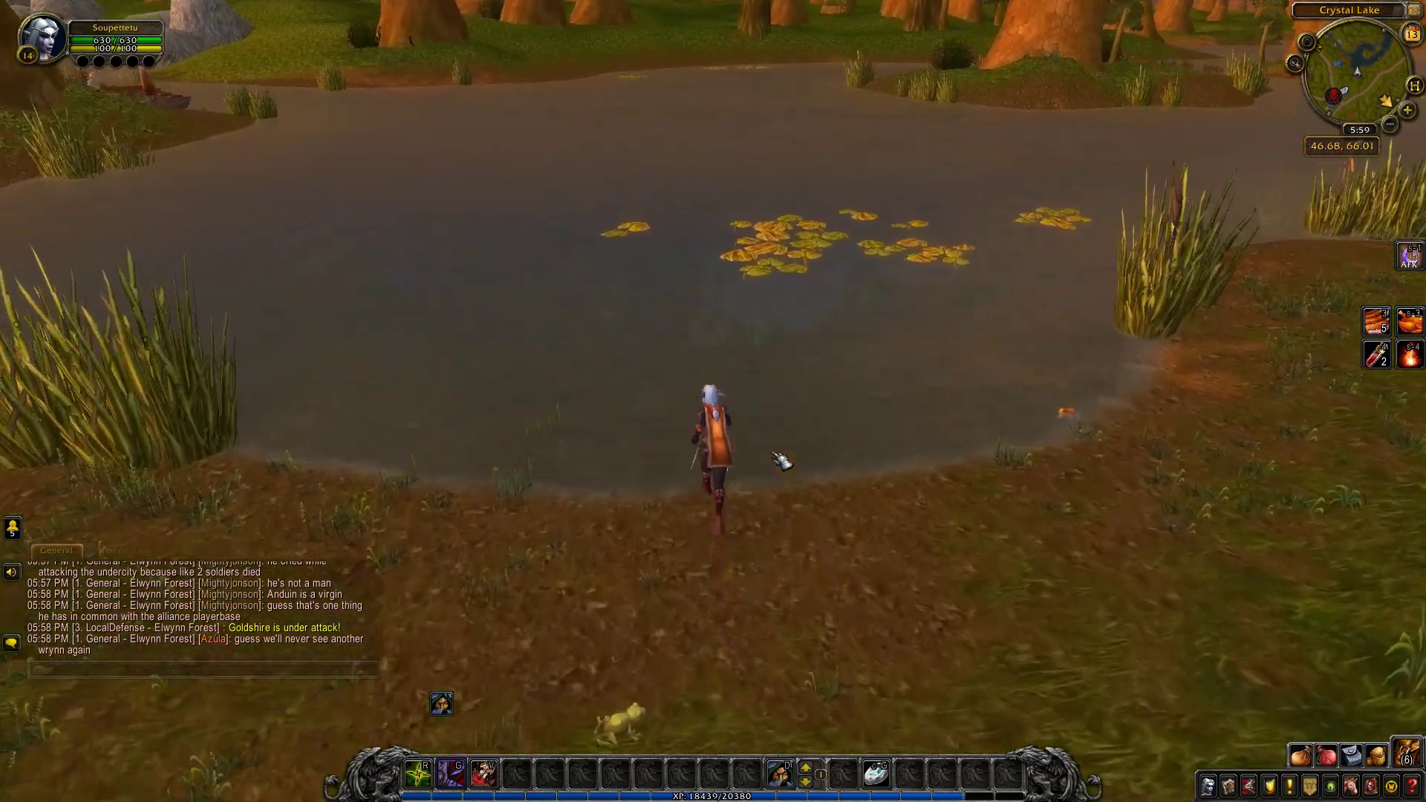
pyautogui.press('w')
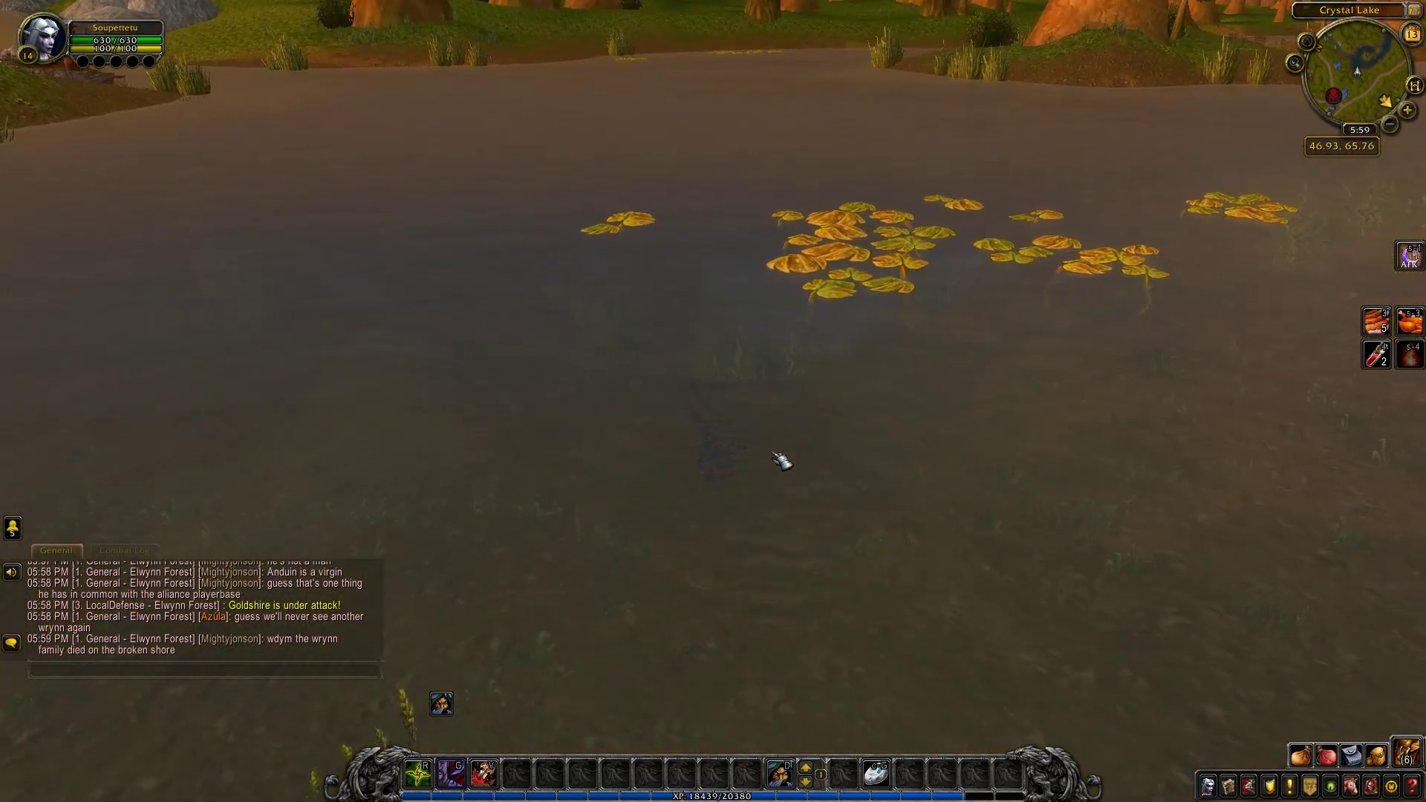
pyautogui.press('w')
pyautogui.moveTo(773, 454); pyautogui.dragTo(883, 456, button='right')
pyautogui.press('w')
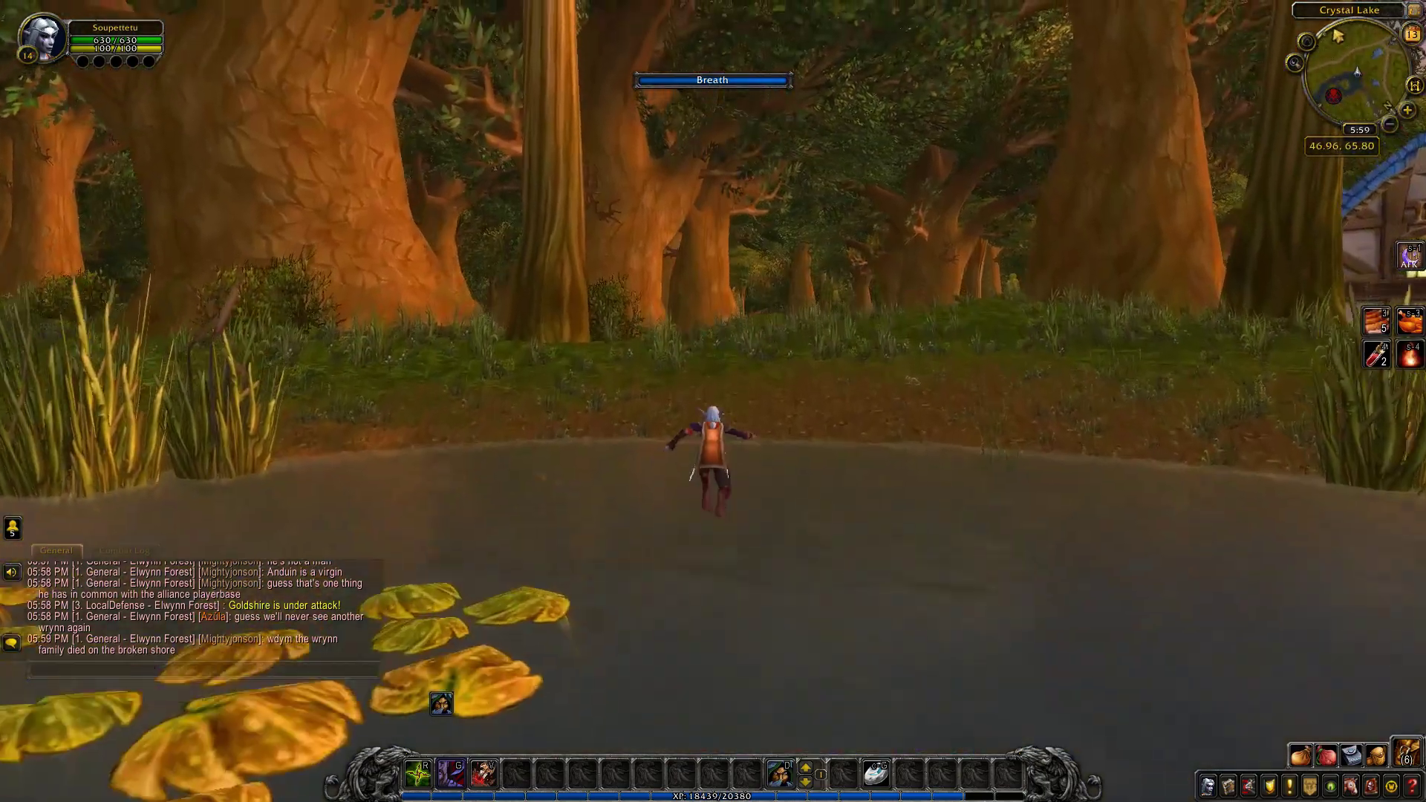
pyautogui.press('w')
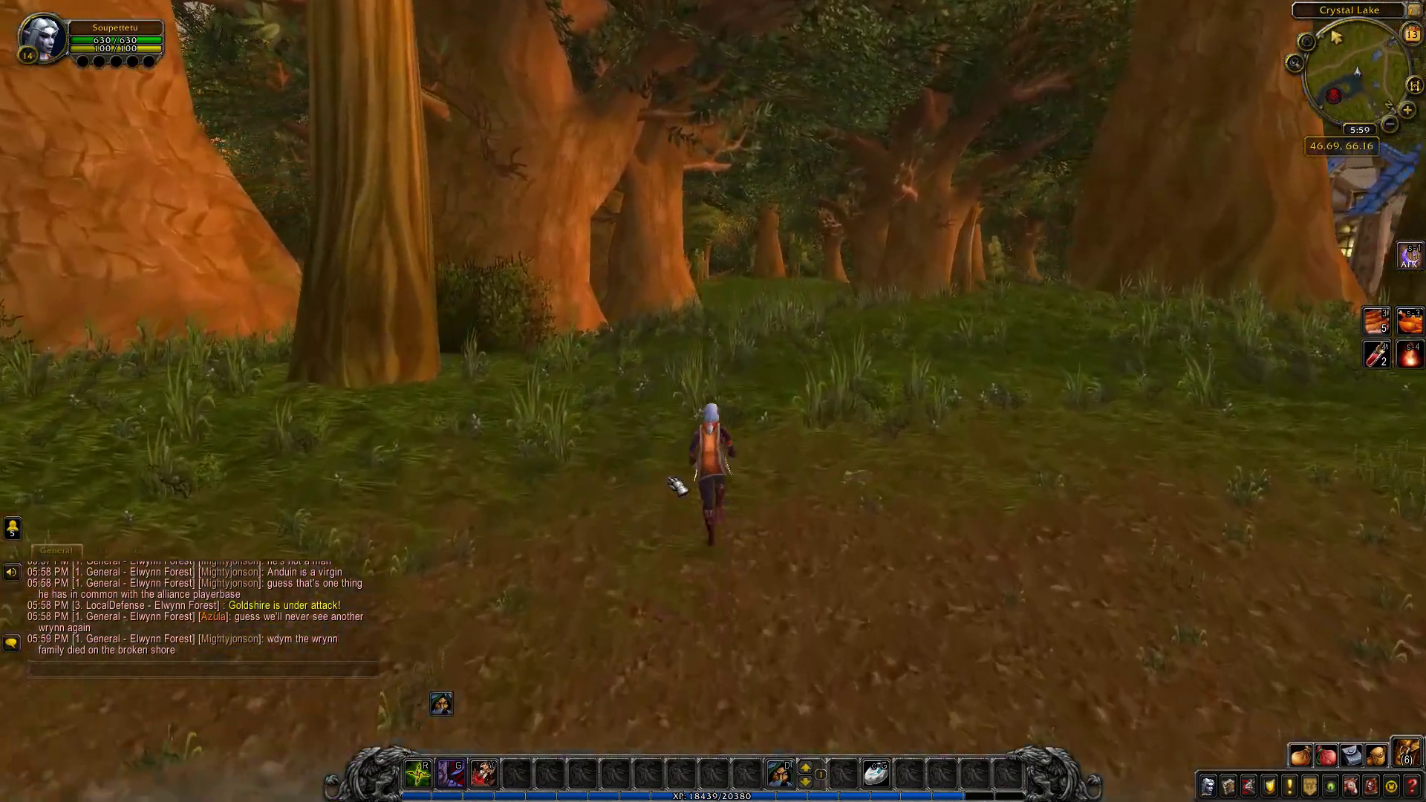
pyautogui.moveTo(670, 480); pyautogui.dragTo(780, 535, button='right')
pyautogui.press('w')
pyautogui.moveTo(739, 435); pyautogui.dragTo(928, 420, button='right')
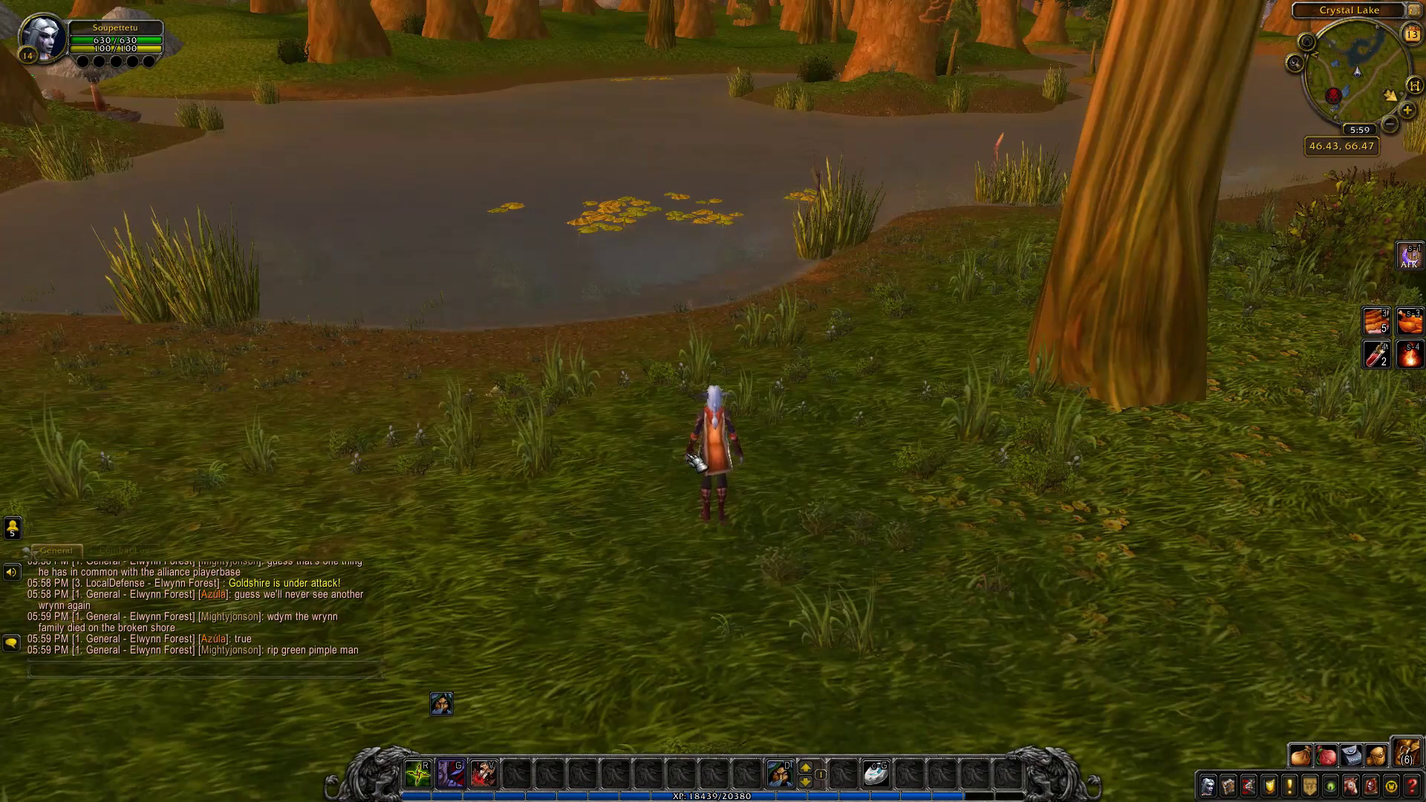
# - Swim the character out into the deeper part of Crystal Lake and submerge it to examine underwater movement
pyautogui.press('w')
pyautogui.moveTo(722, 440); pyautogui.dragTo(631, 440, button='right')
pyautogui.press('w')
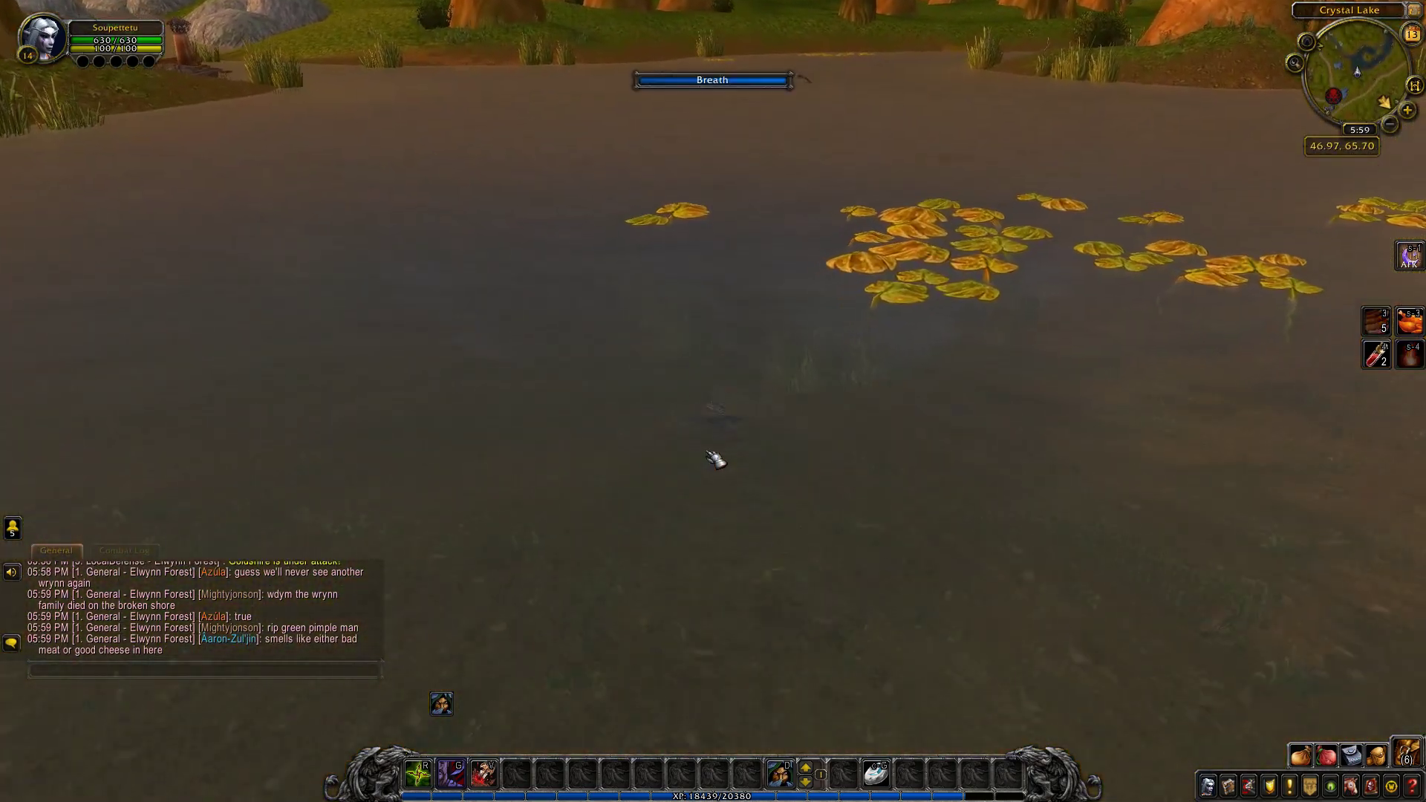
pyautogui.press('w')
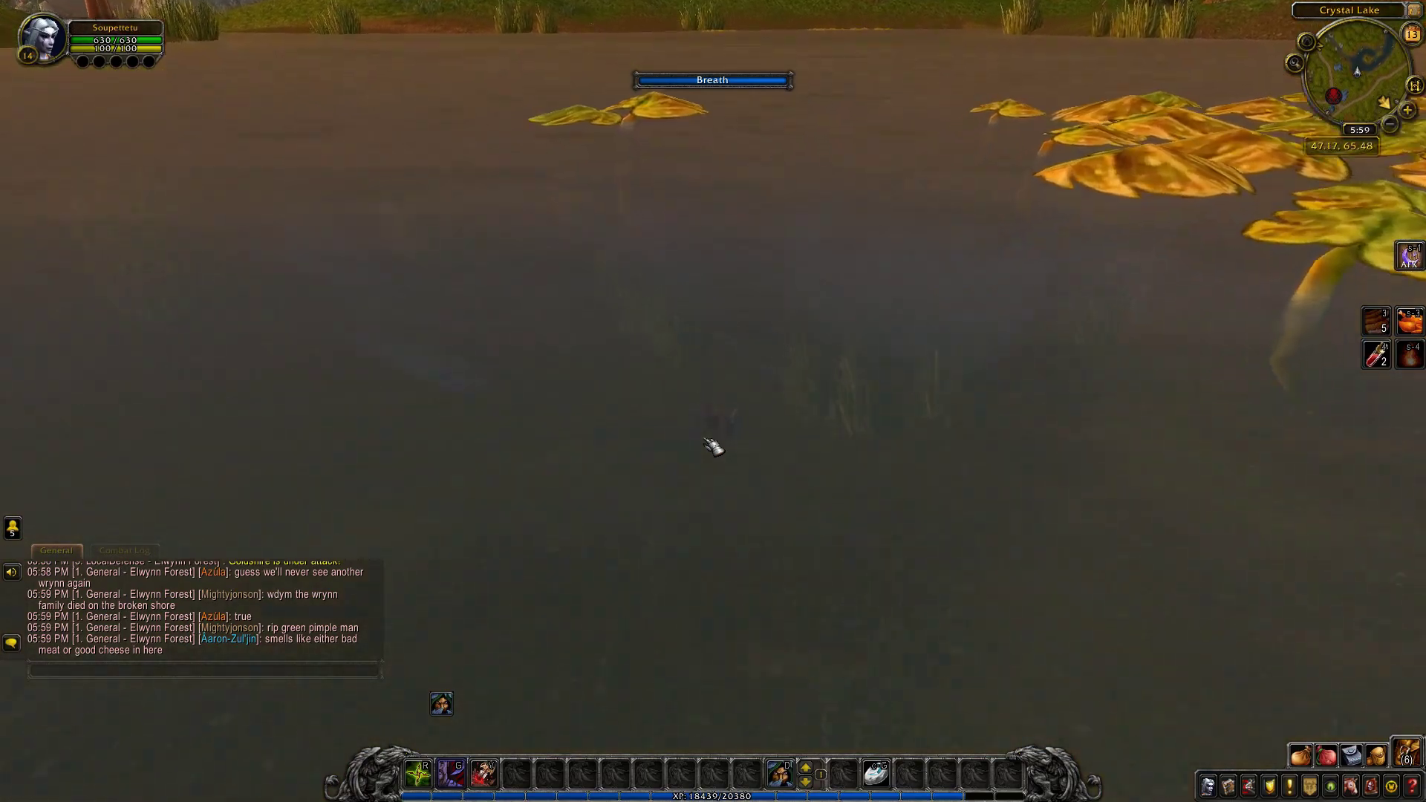
pyautogui.press('w')
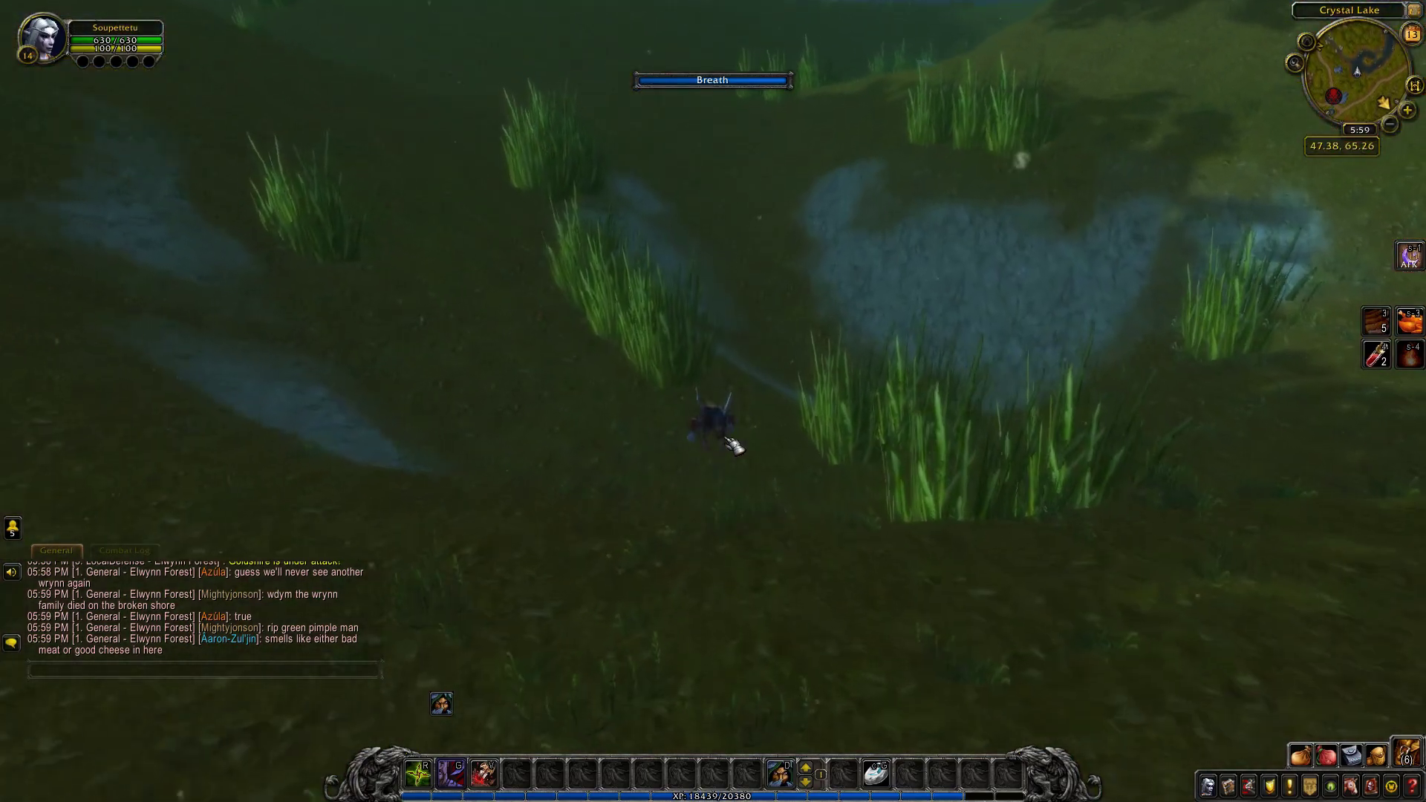
pyautogui.moveTo(735, 446); pyautogui.dragTo(735, 438, button='right')
pyautogui.press('w')
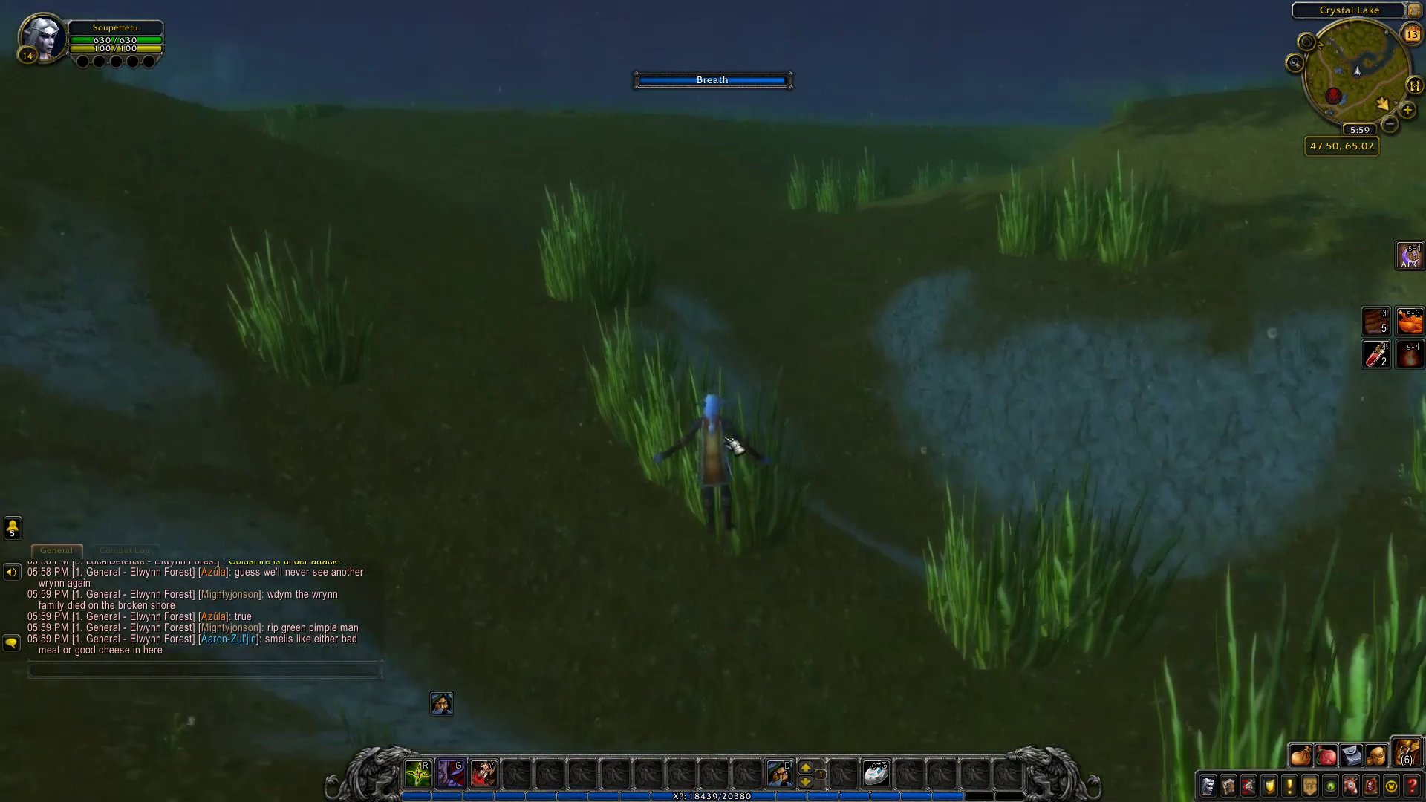
pyautogui.press('w')
# - Swim the character around near the lake bed to examine its underwater steering and directional movement
pyautogui.moveTo(722, 458); pyautogui.dragTo(780, 364, button='right')
pyautogui.press('w')
pyautogui.press('w')
pyautogui.press('w')
pyautogui.press('w')
pyautogui.press('w')
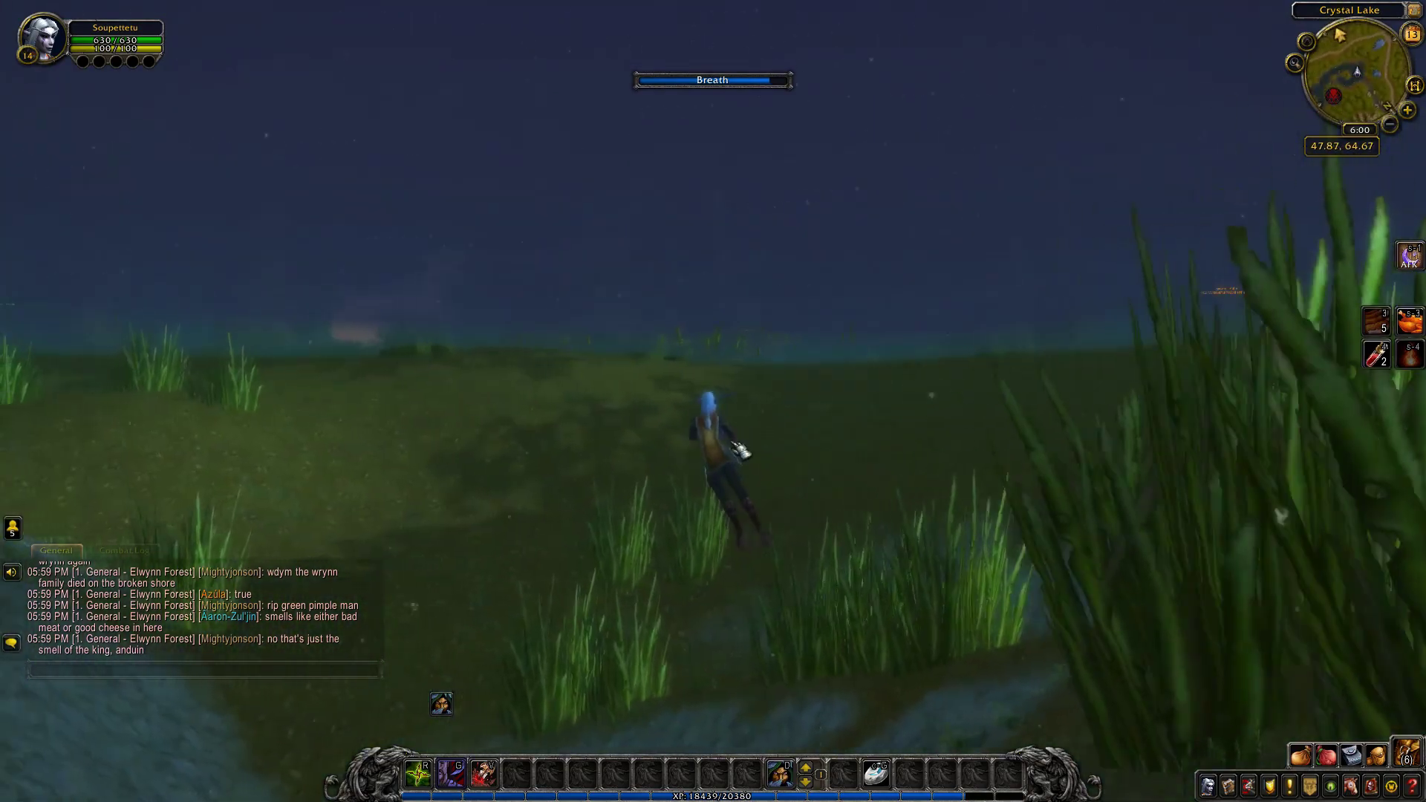
pyautogui.press('w')
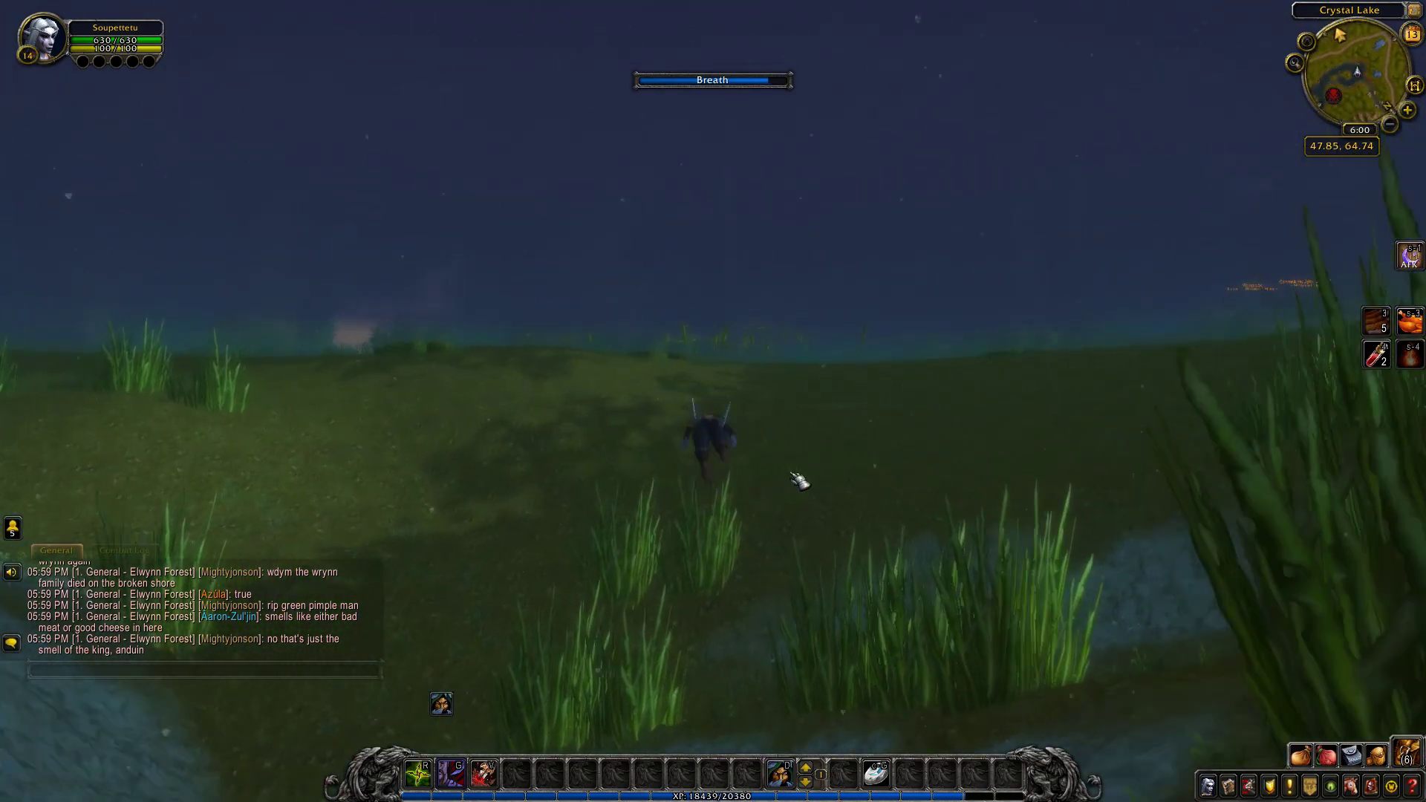
pyautogui.press('d')
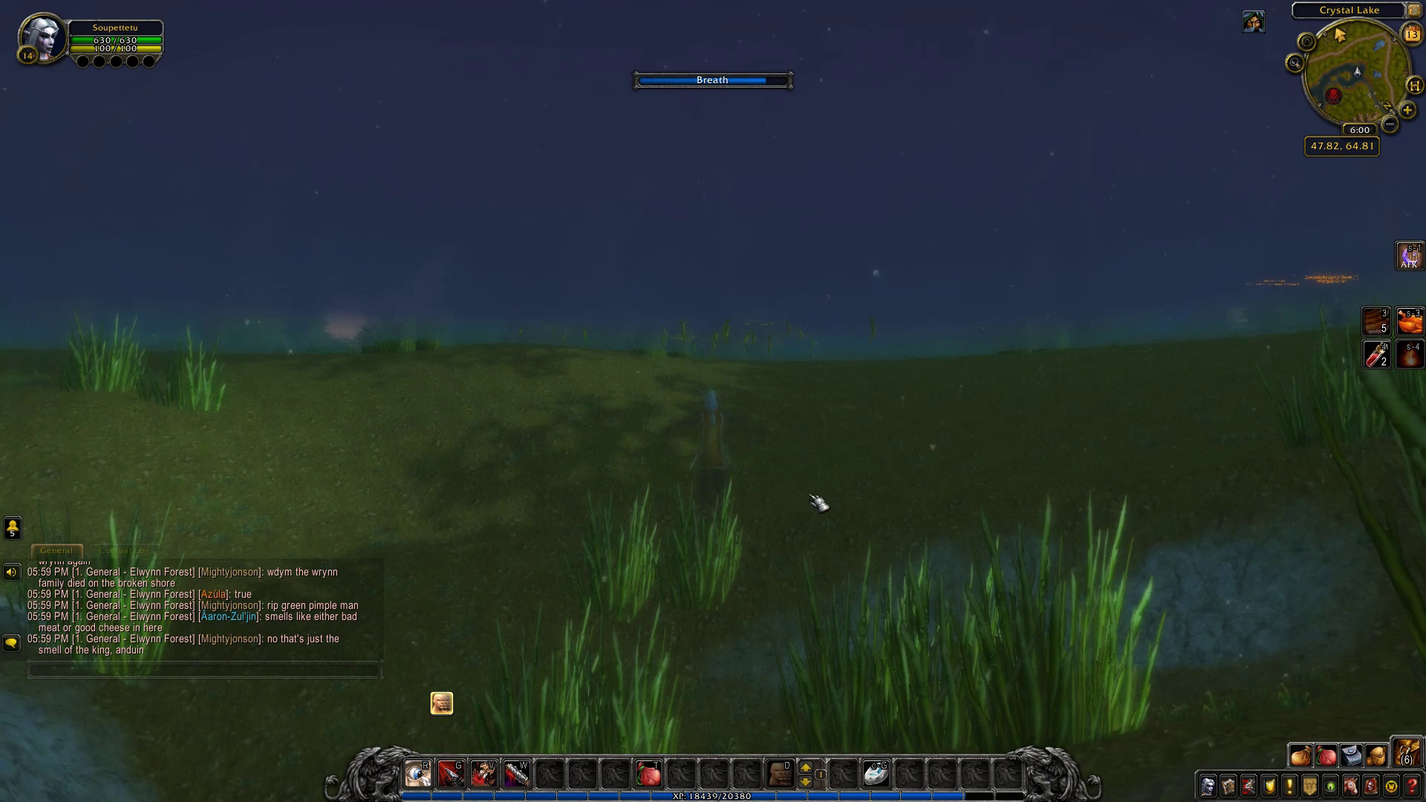
pyautogui.press('d')
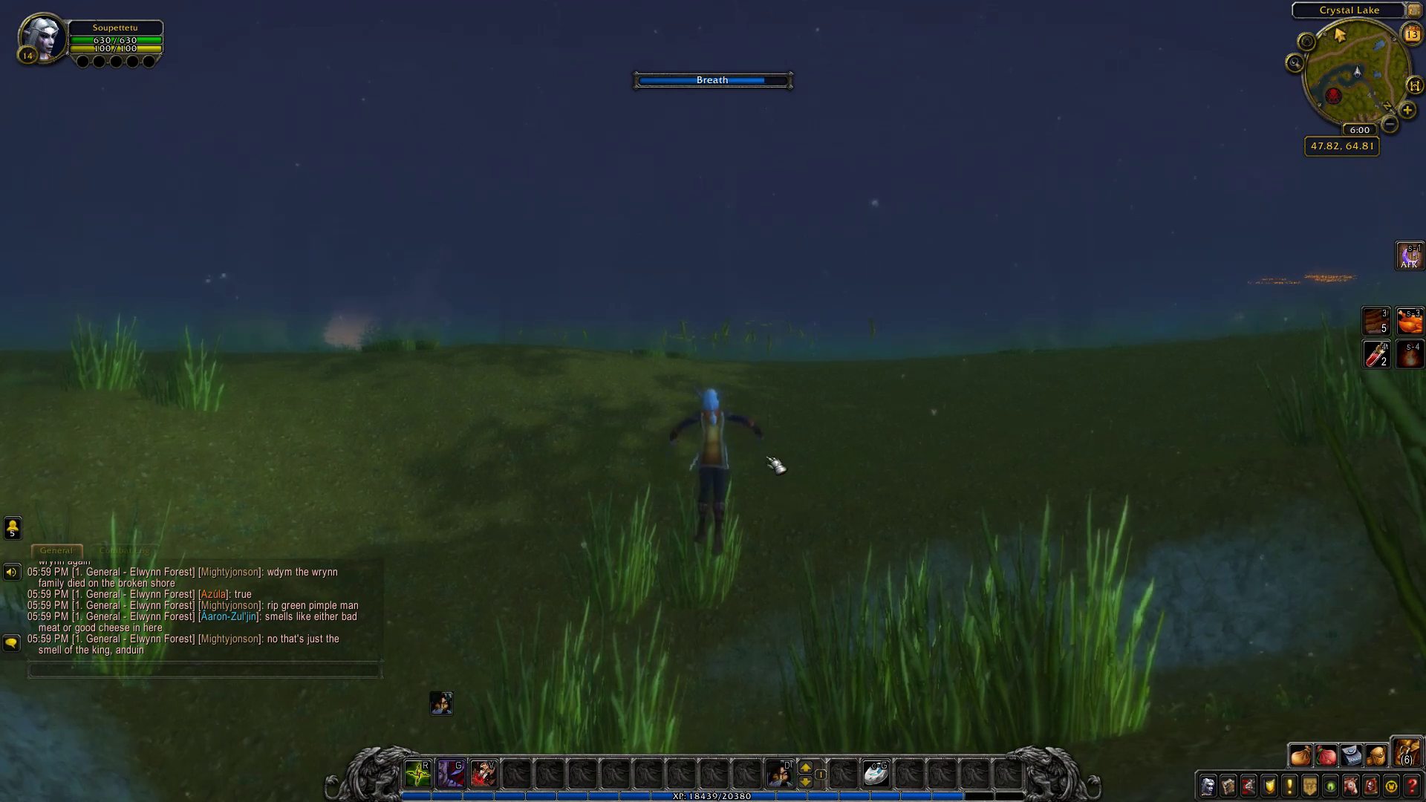
# - Make the character ascend to the lake's surface and try jumping there to examine its surface behaviour
pyautogui.moveTo(767, 458); pyautogui.dragTo(764, 409, button='right')
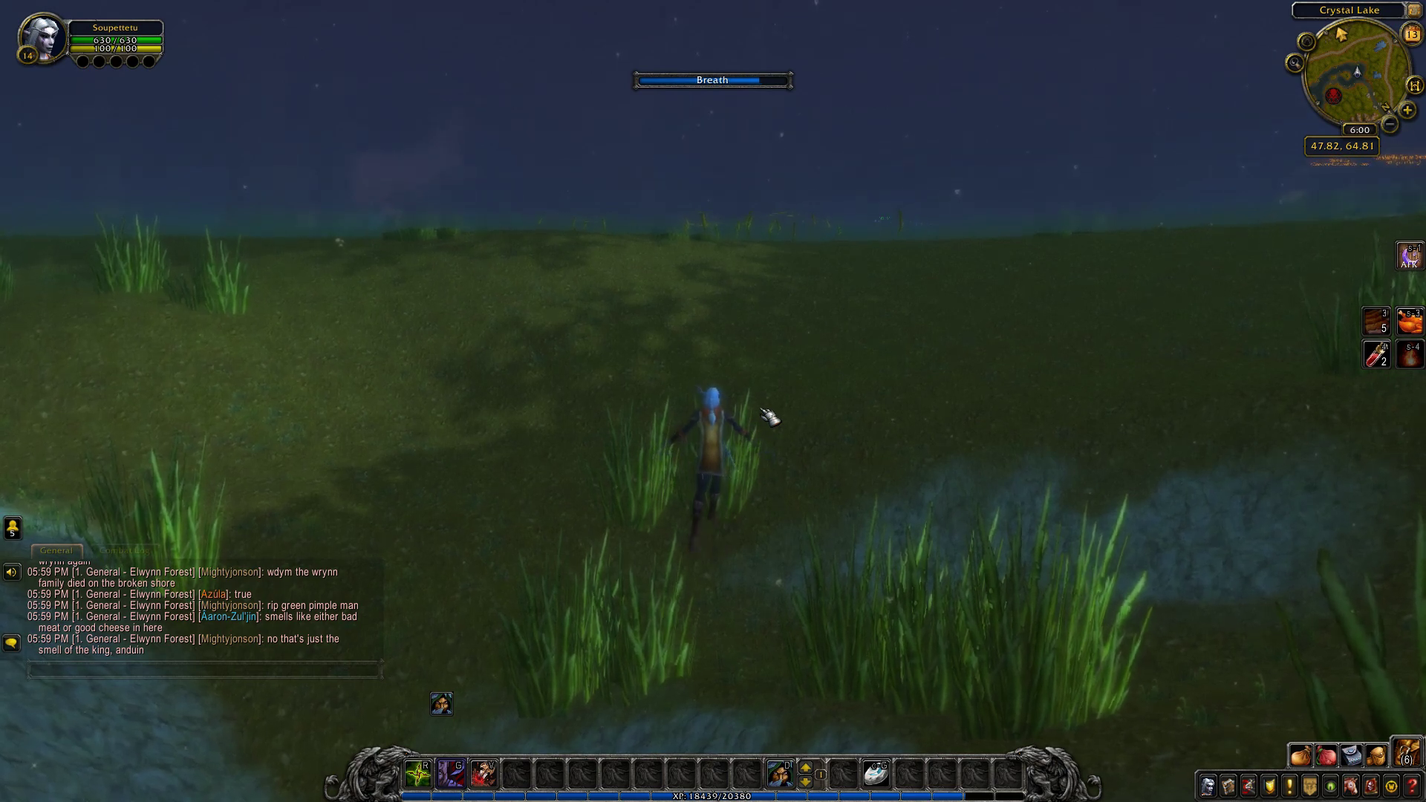
pyautogui.press('space')
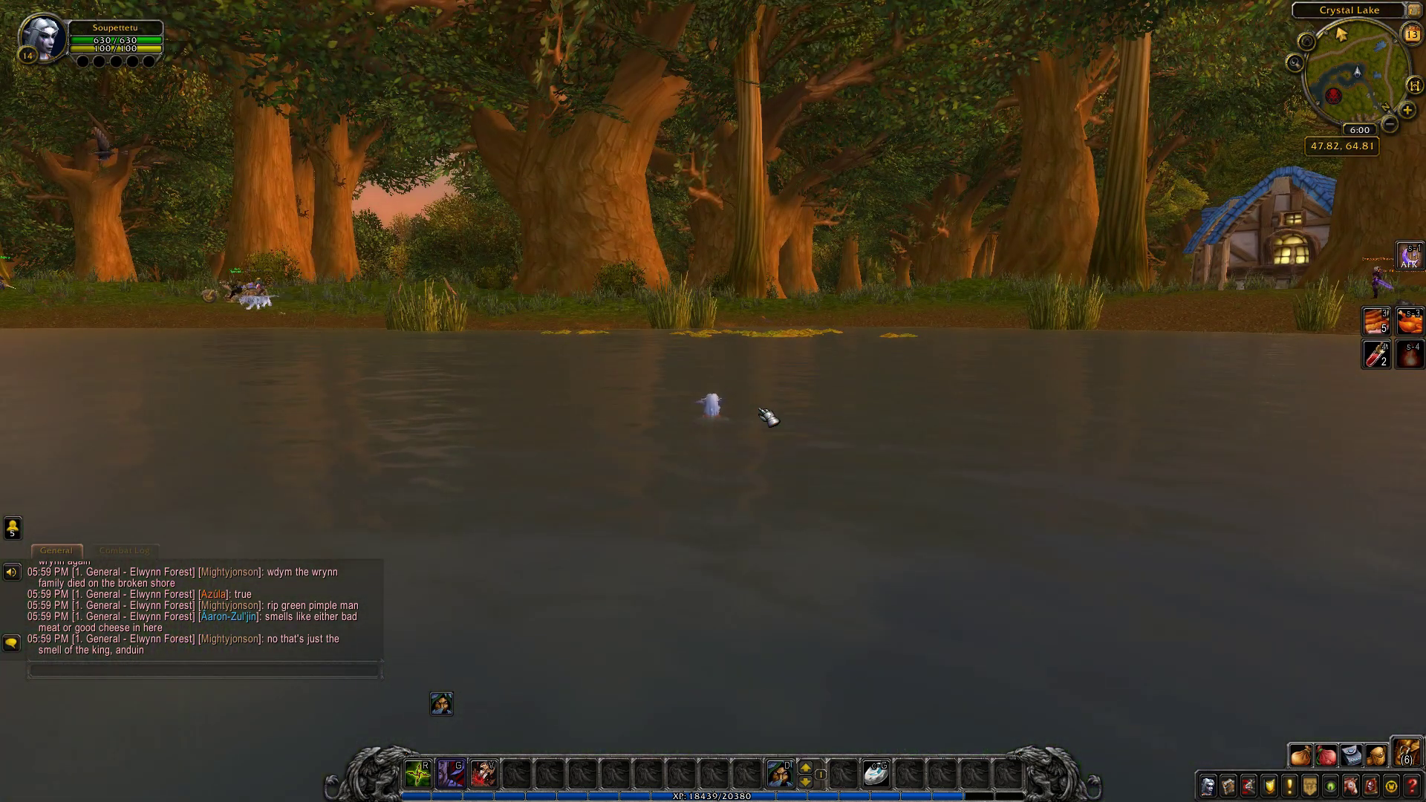
pyautogui.press('space')
pyautogui.press('space')
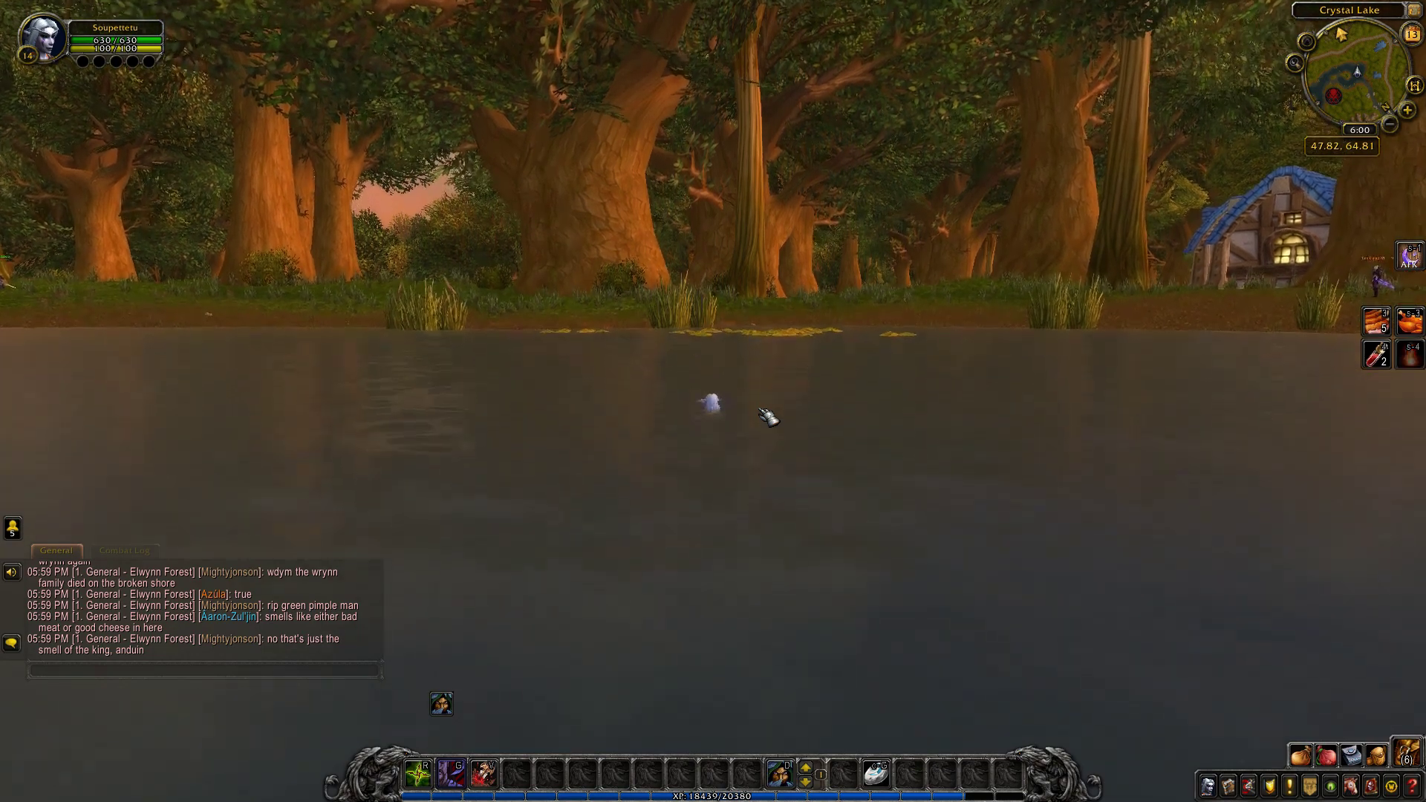
pyautogui.press('space')
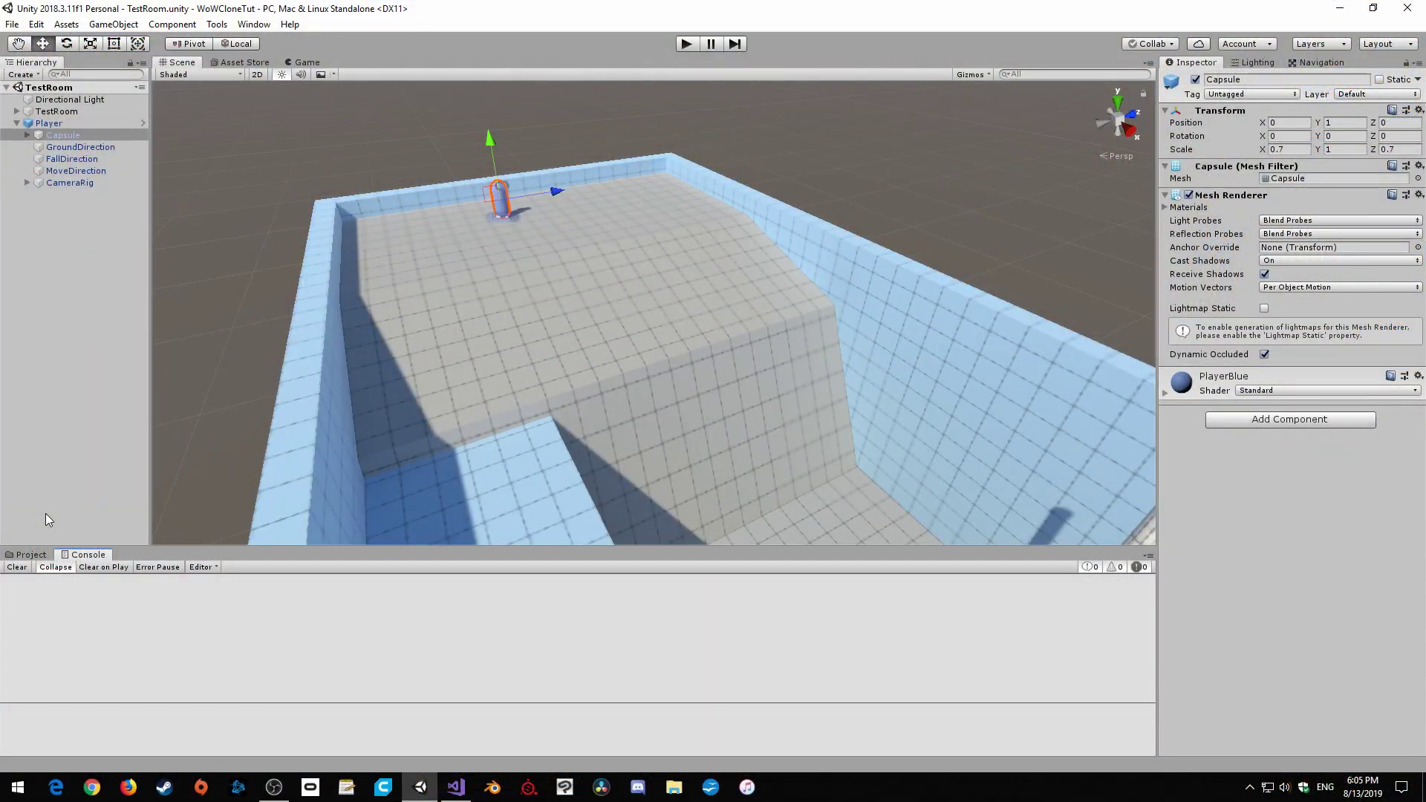
# - Back in Unity, clear the capsule selection and collapse Player in the hierarchy
pyautogui.click(84, 283)
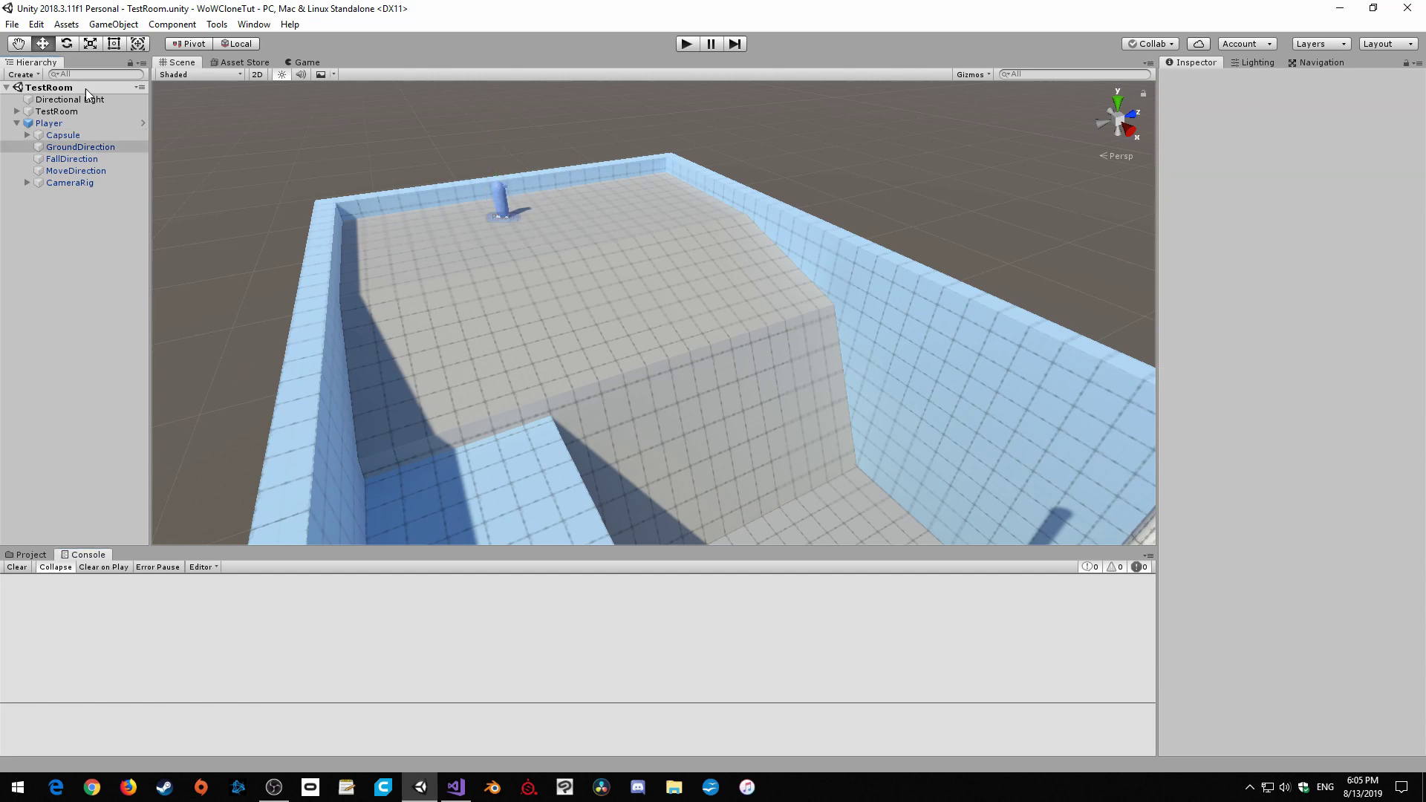
pyautogui.click(16, 123)
pyautogui.scroll(-3, 648, 315)
pyautogui.scroll(-3, 648, 318)
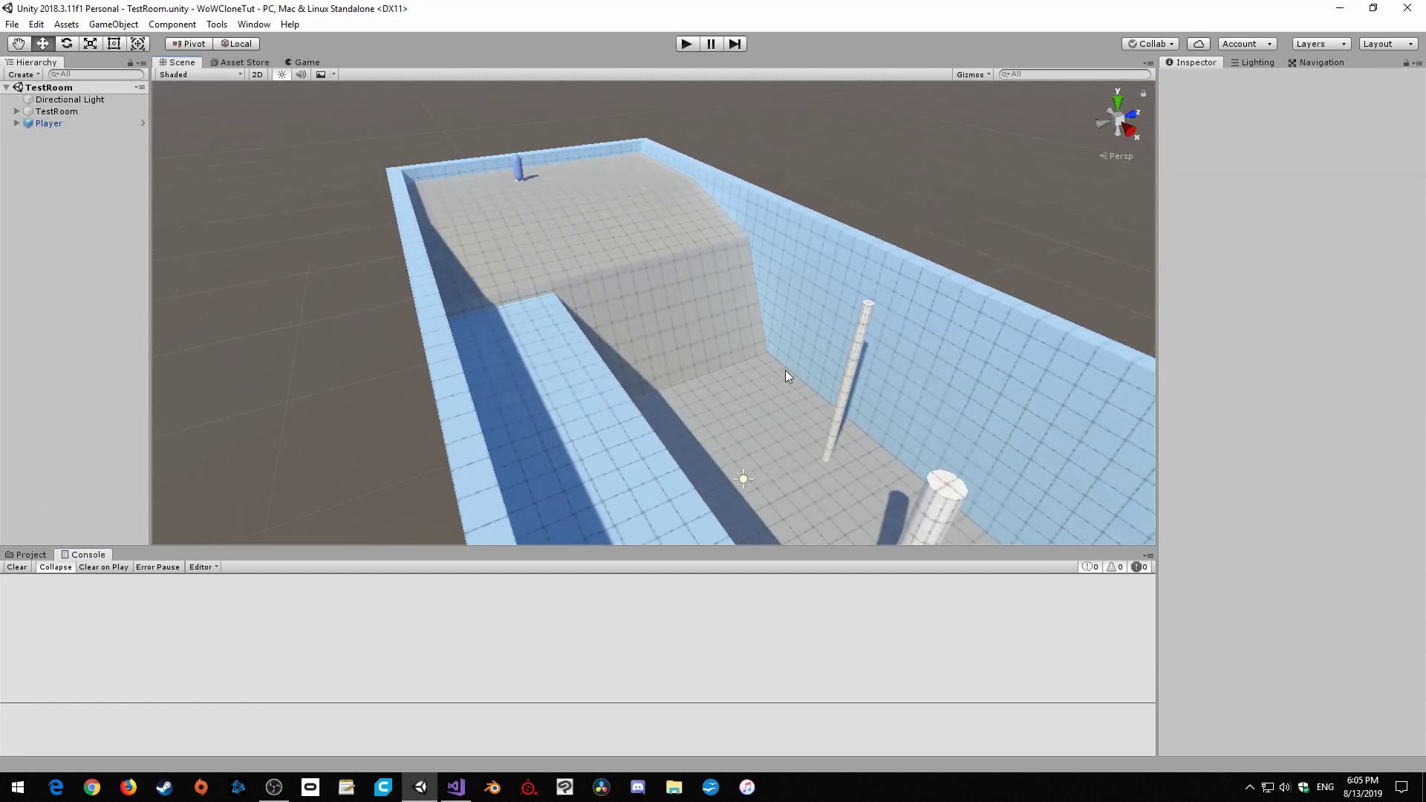
pyautogui.keyDown('alt'); pyautogui.moveTo(826, 377); pyautogui.dragTo(514, 364); pyautogui.keyUp('alt')
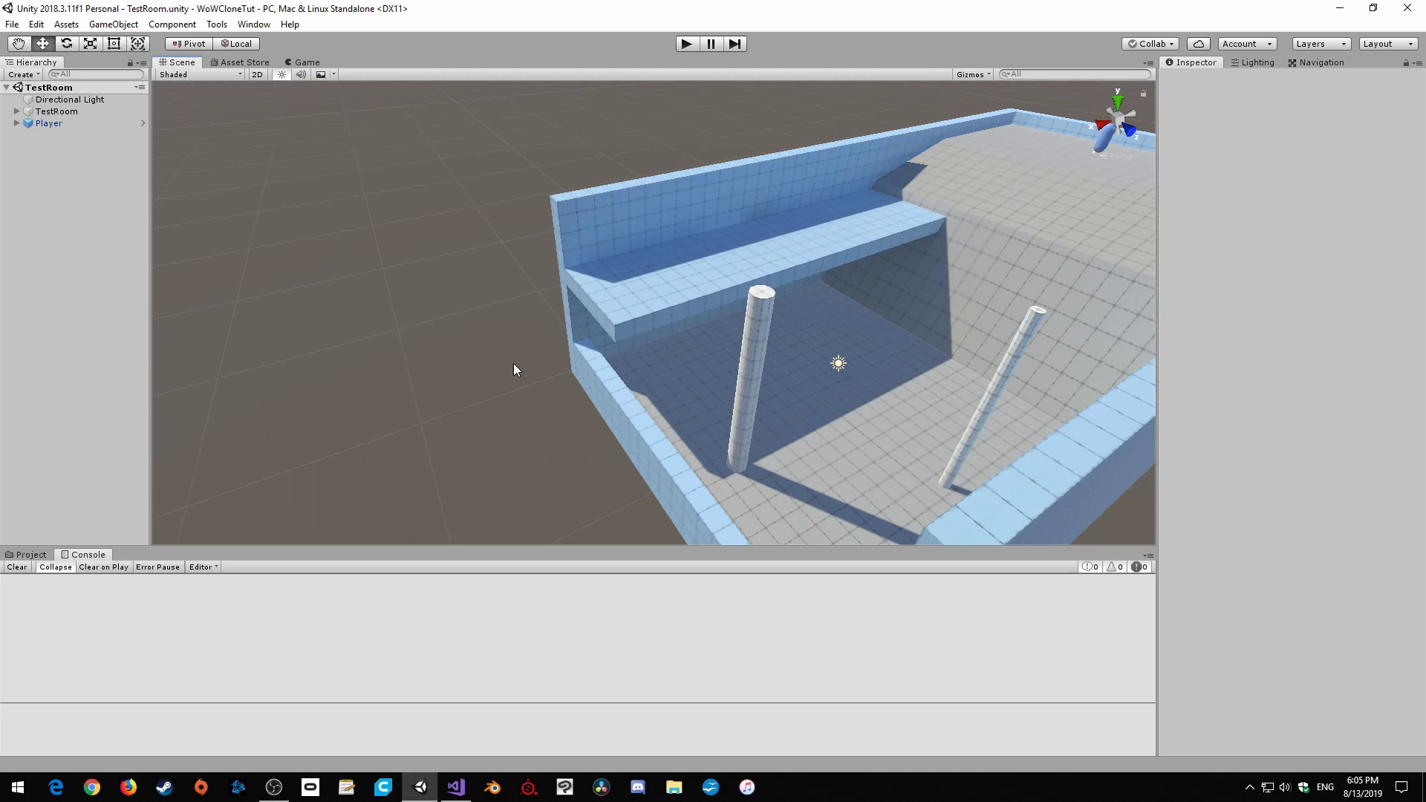
# - Use ProBuilder to pull in the end face of the long ledge, Wall (1), until its X size is 24
pyautogui.click(652, 428)
pyautogui.click(613, 319)
pyautogui.scroll(3, 783, 400)
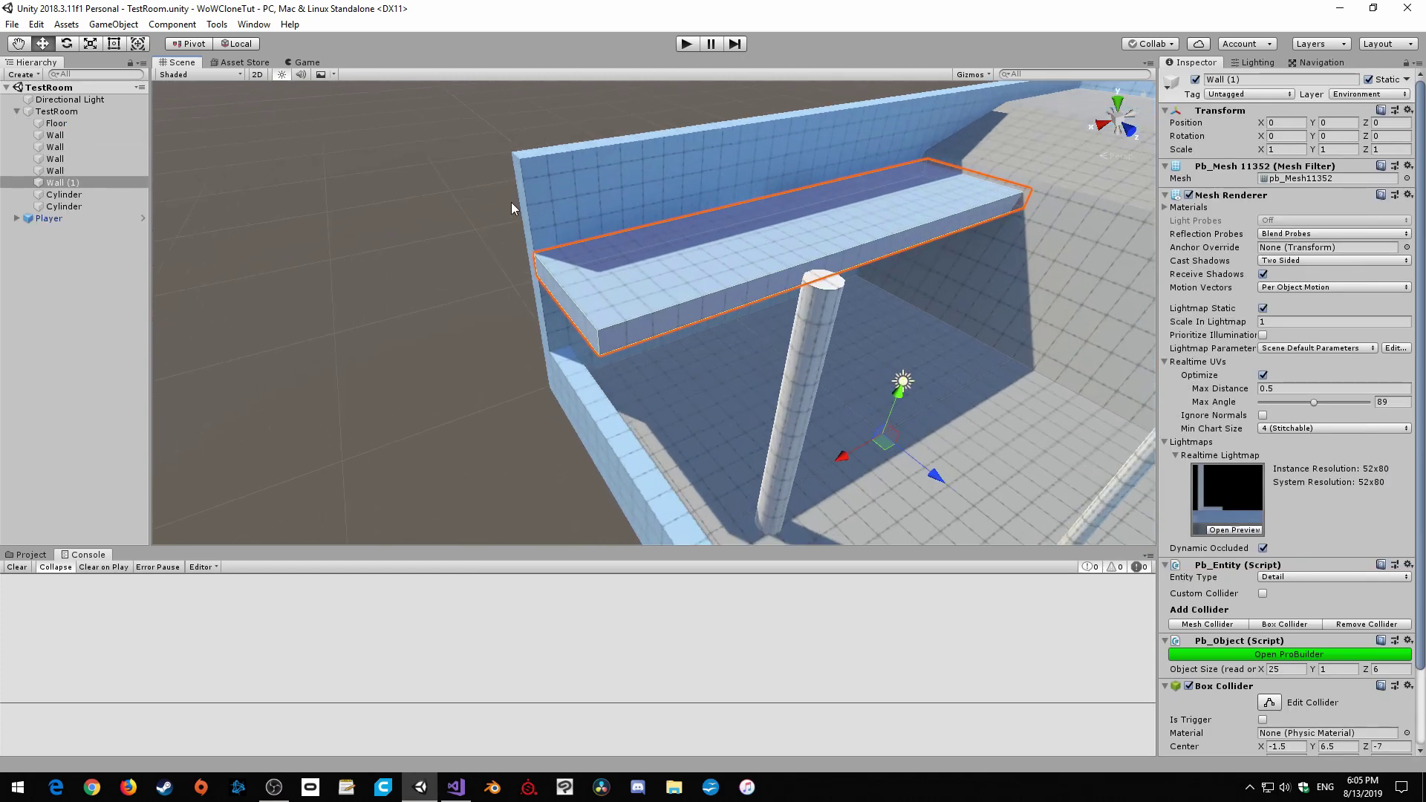
pyautogui.click(1205, 654)
pyautogui.click(575, 310)
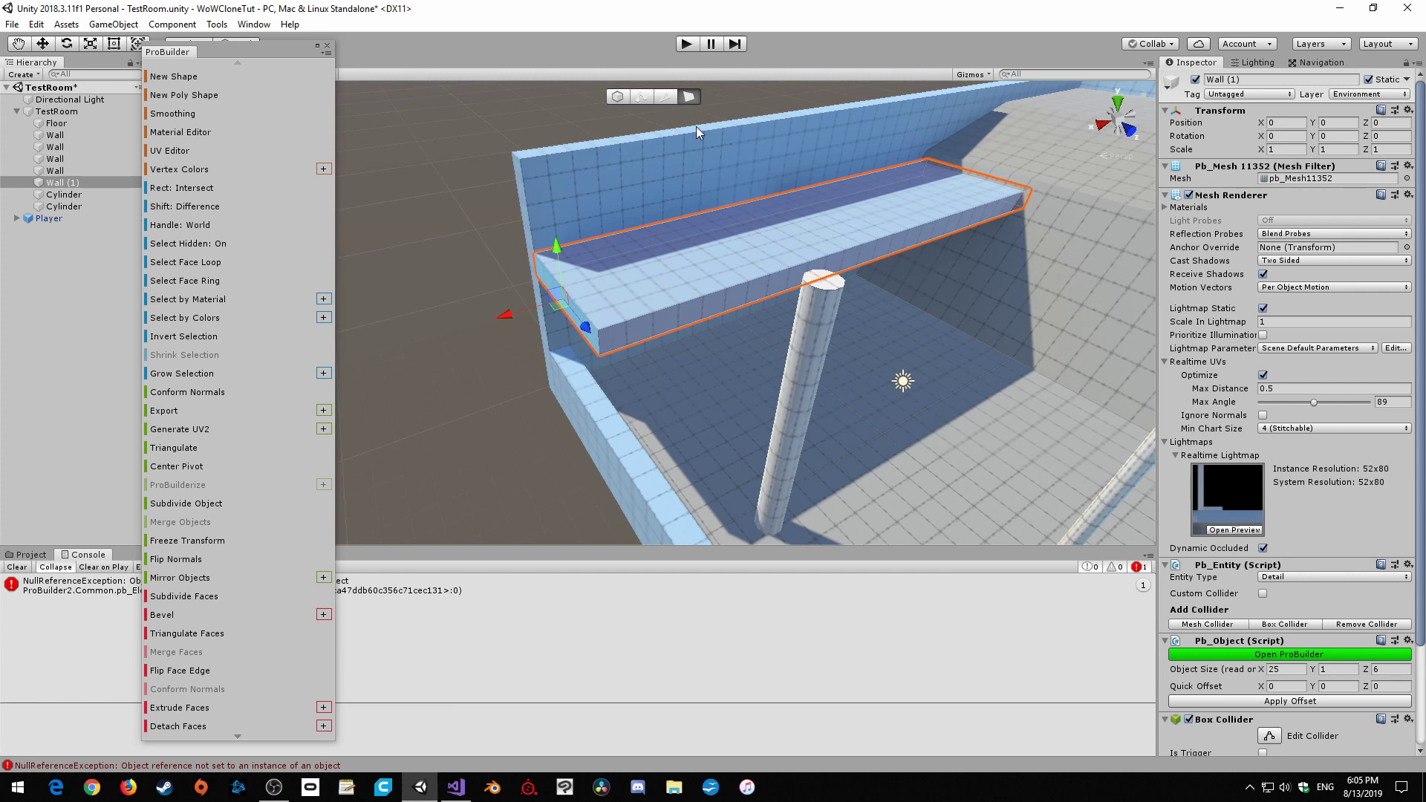
pyautogui.moveTo(504, 319); pyautogui.dragTo(535, 318)
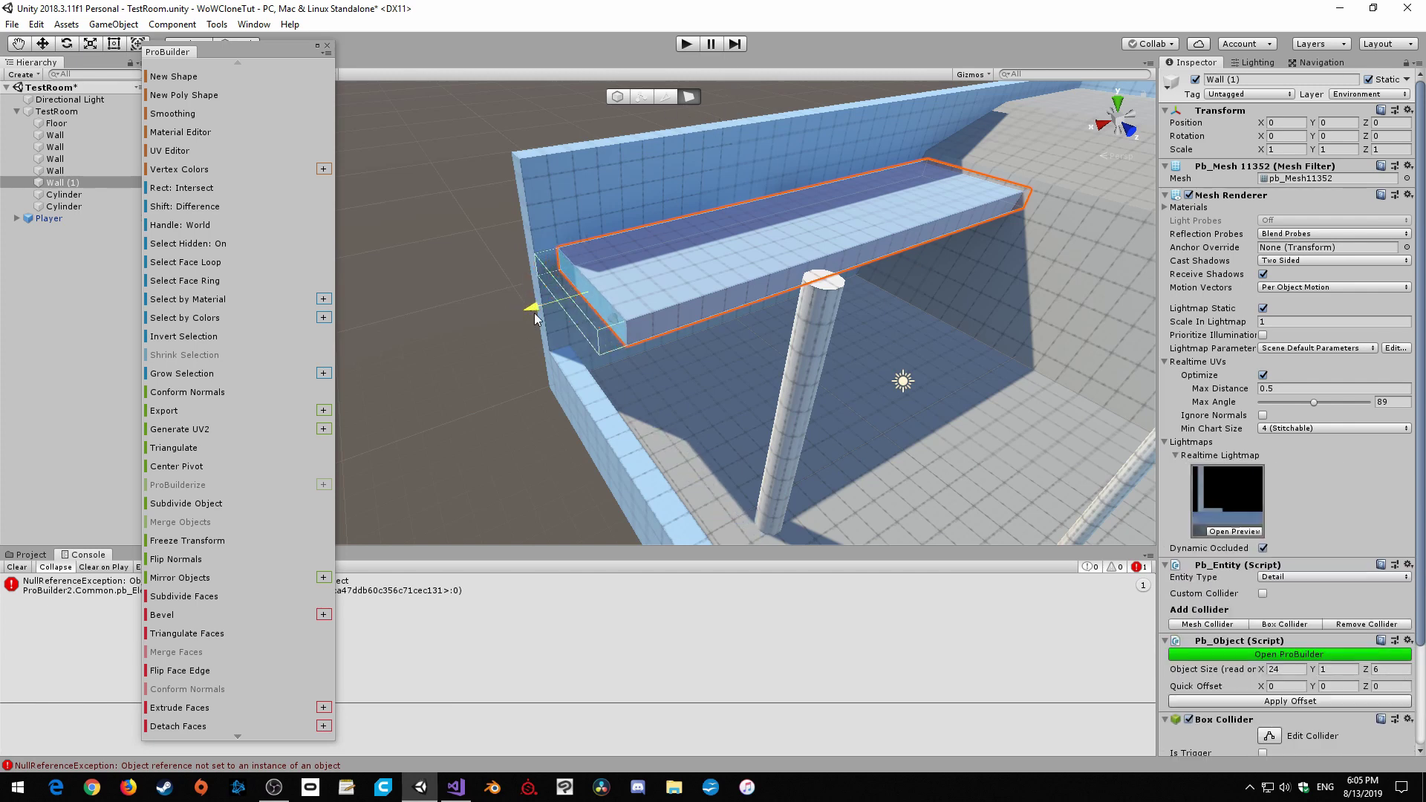
# - Raise the top face of the low end wall beside the ledge until the wall's Y size is 9
pyautogui.click(596, 434)
pyautogui.click(685, 384)
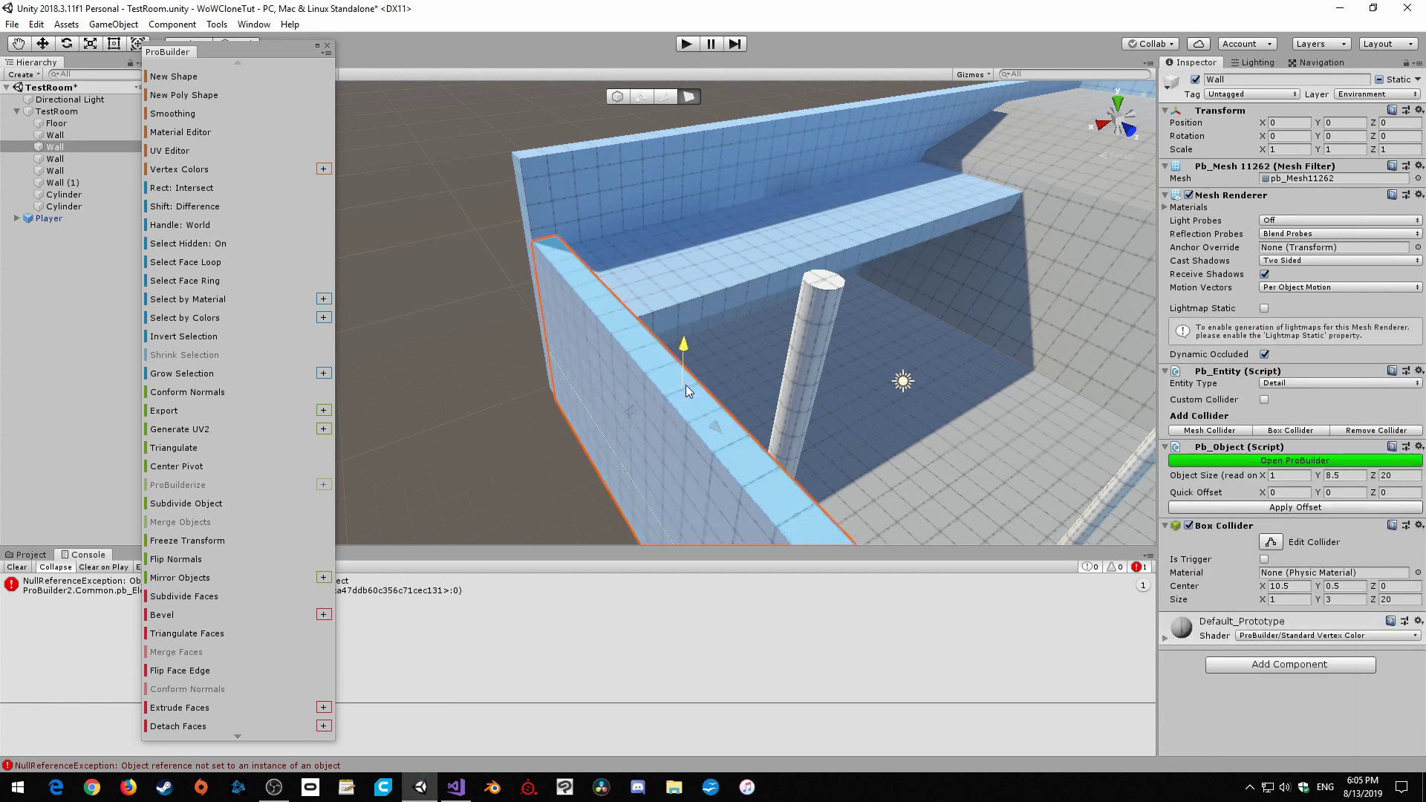
pyautogui.moveTo(684, 385); pyautogui.dragTo(681, 377)
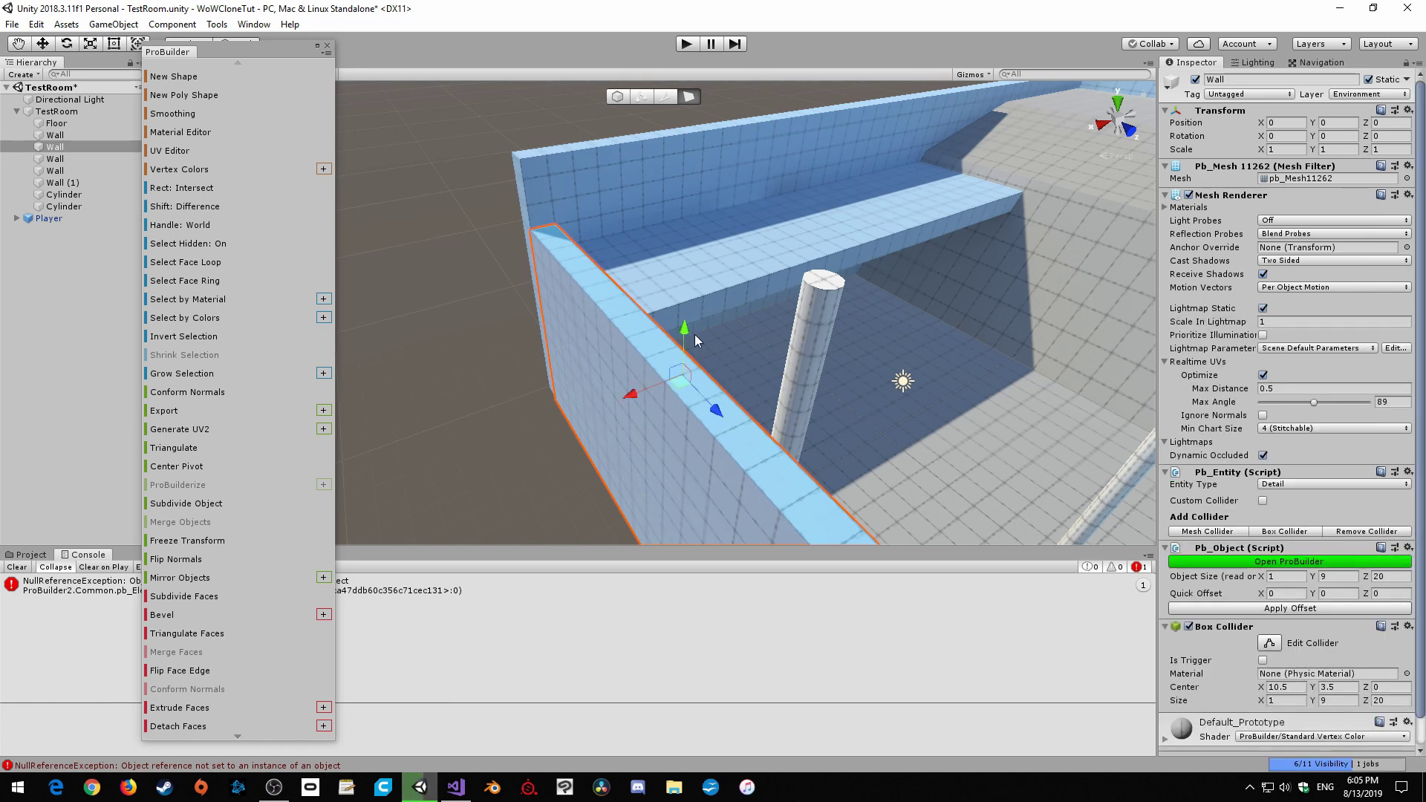
# - Try selecting the faces of the sloping floor block, turn hidden element selection off and clear the face selection
pyautogui.moveTo(950, 339); pyautogui.dragTo(594, 460, button='middle')
pyautogui.click(742, 340)
pyautogui.moveTo(553, 505); pyautogui.dragTo(661, 433, button='middle')
pyautogui.moveTo(572, 306); pyautogui.dragTo(602, 340)
pyautogui.keyDown('shift'); pyautogui.click(668, 421); pyautogui.keyUp('shift')
pyautogui.scroll(-3, 701, 443)
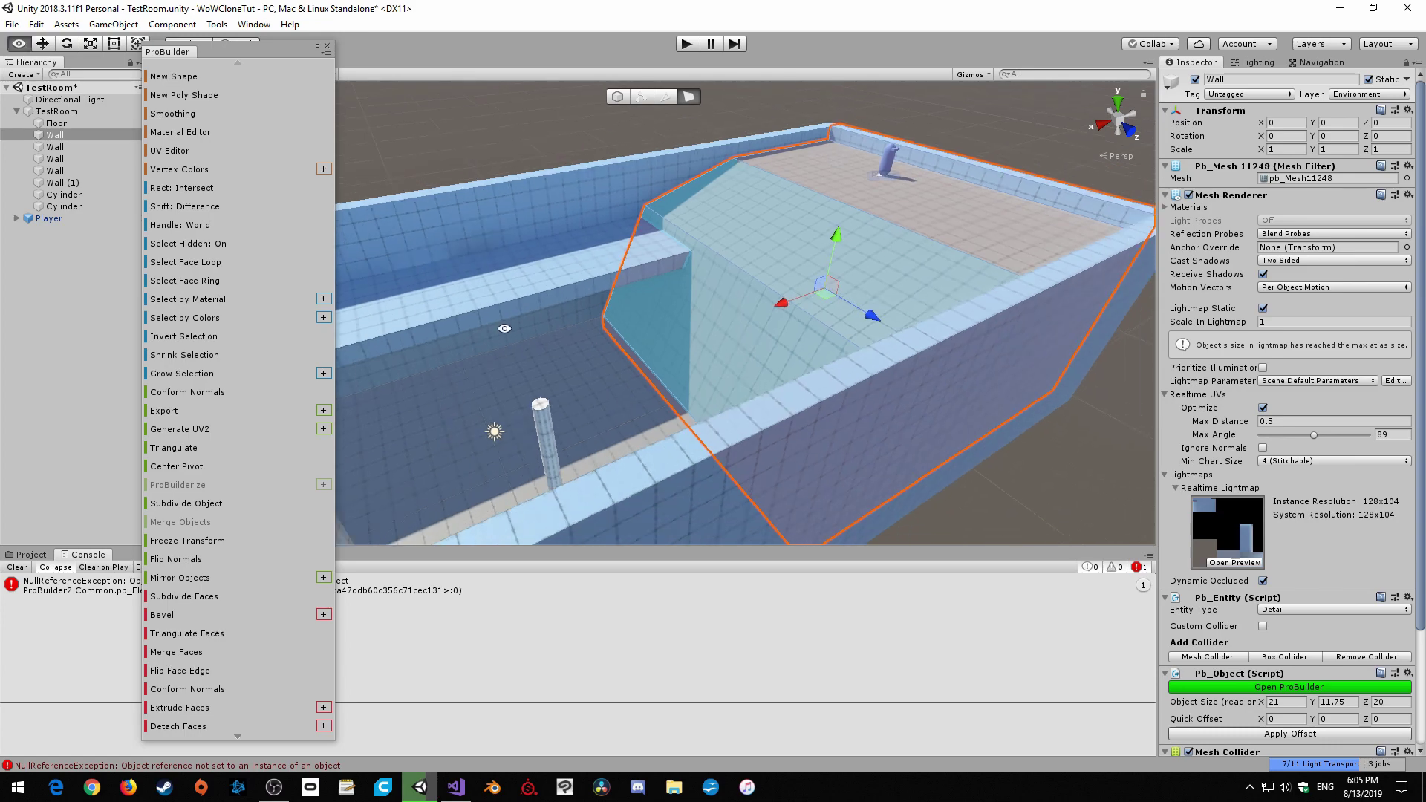
pyautogui.keyDown('alt'); pyautogui.moveTo(505, 328); pyautogui.dragTo(894, 319); pyautogui.keyUp('alt')
pyautogui.click(206, 245)
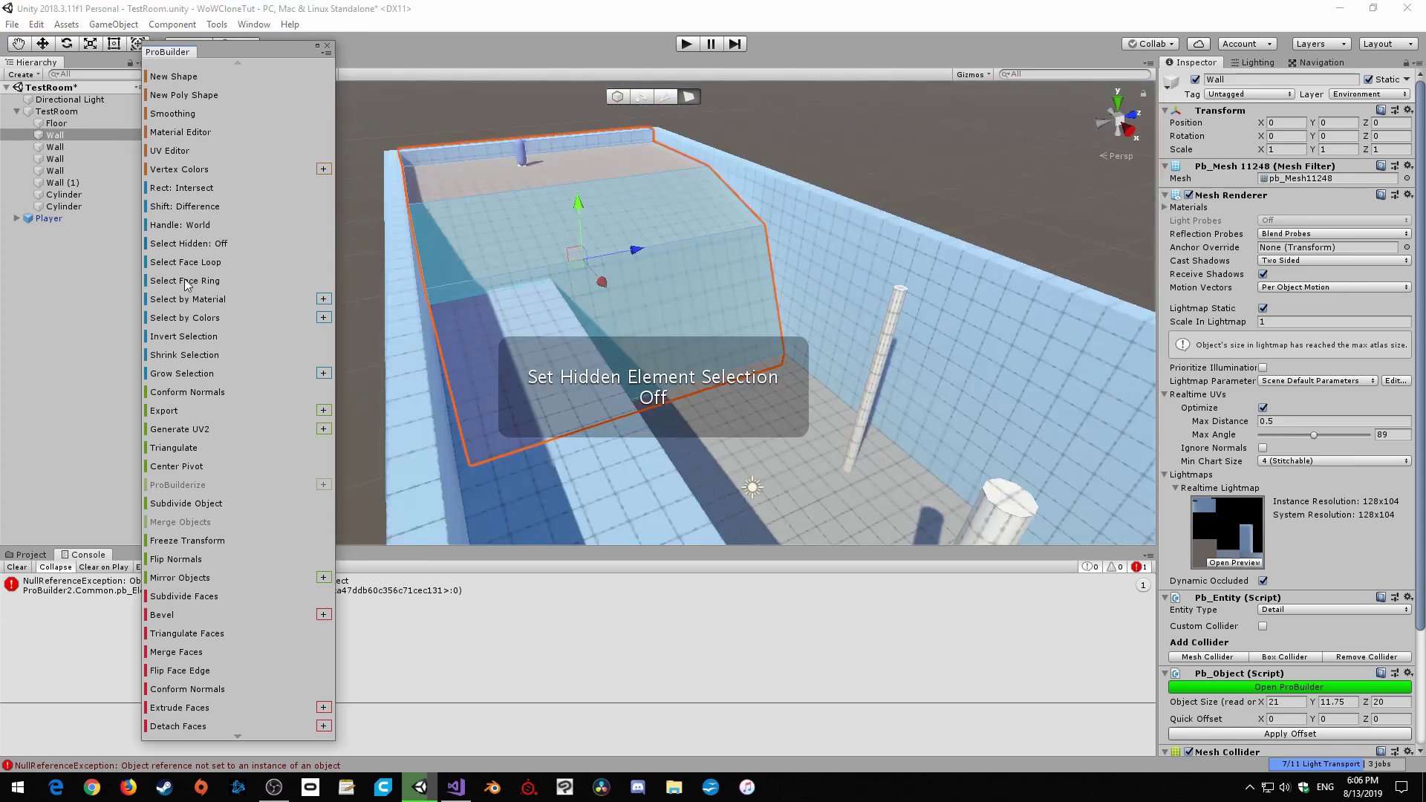
pyautogui.click(977, 180)
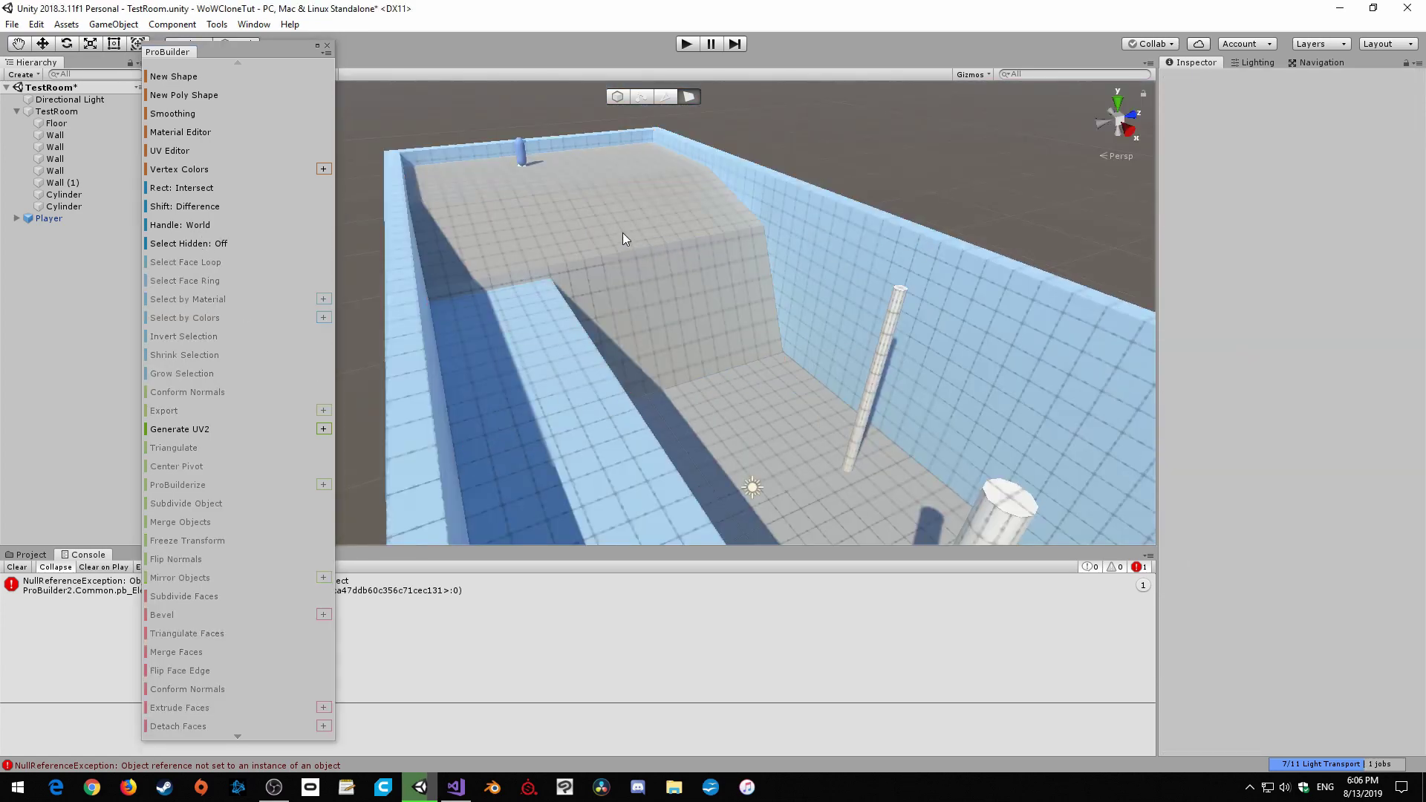
# - Pull the sloping block's steep front faces outward into the pit until the block's X size is 24.5
pyautogui.click(645, 270)
pyautogui.click(691, 371)
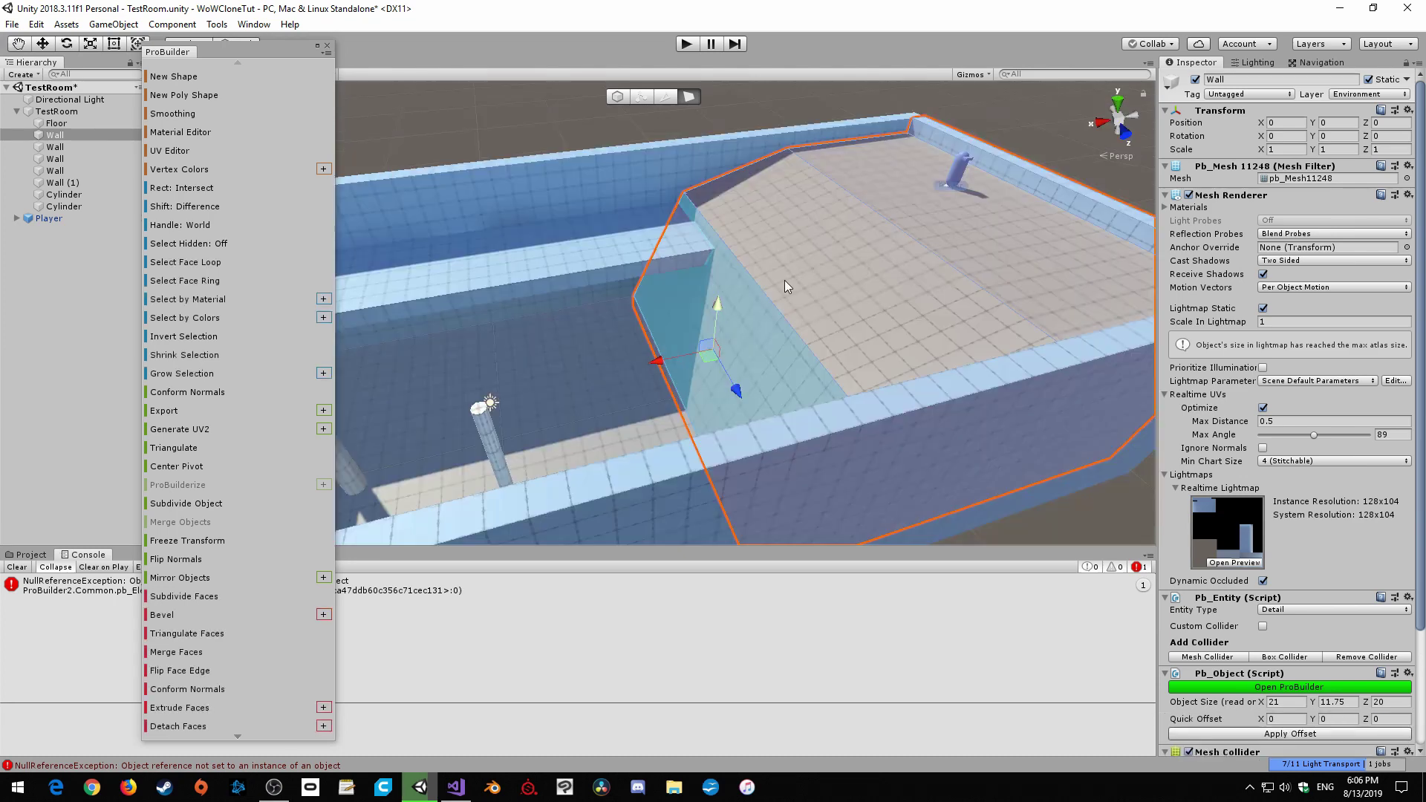
pyautogui.keyDown('shift'); pyautogui.click(784, 292); pyautogui.keyUp('shift')
pyautogui.moveTo(715, 329); pyautogui.dragTo(667, 339)
pyautogui.click(672, 177)
# - Lower the block's upper slope face and shift its front edge outward and down to smooth the slope into the pit
pyautogui.click(743, 269)
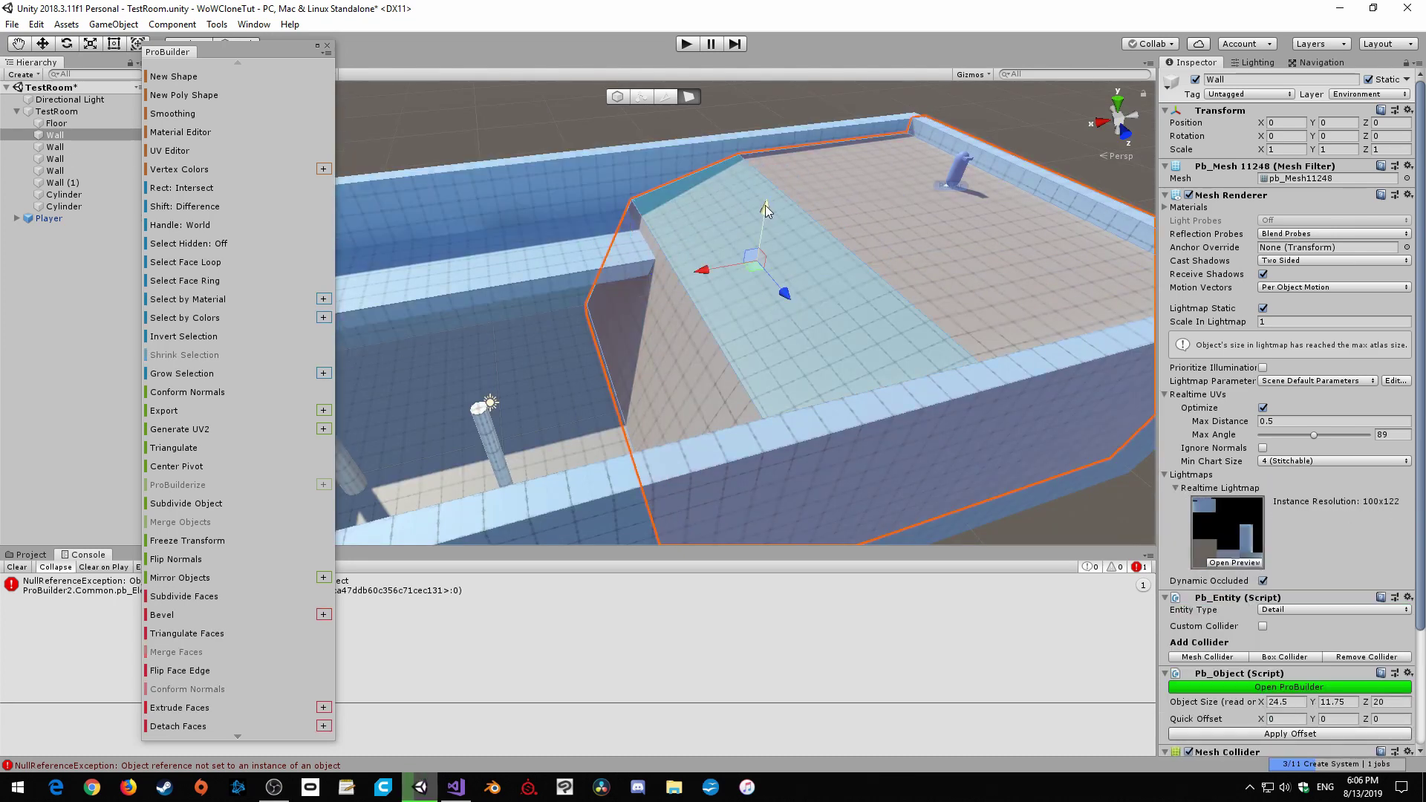
pyautogui.moveTo(764, 210); pyautogui.dragTo(761, 235)
pyautogui.press('k')
pyautogui.click(806, 257)
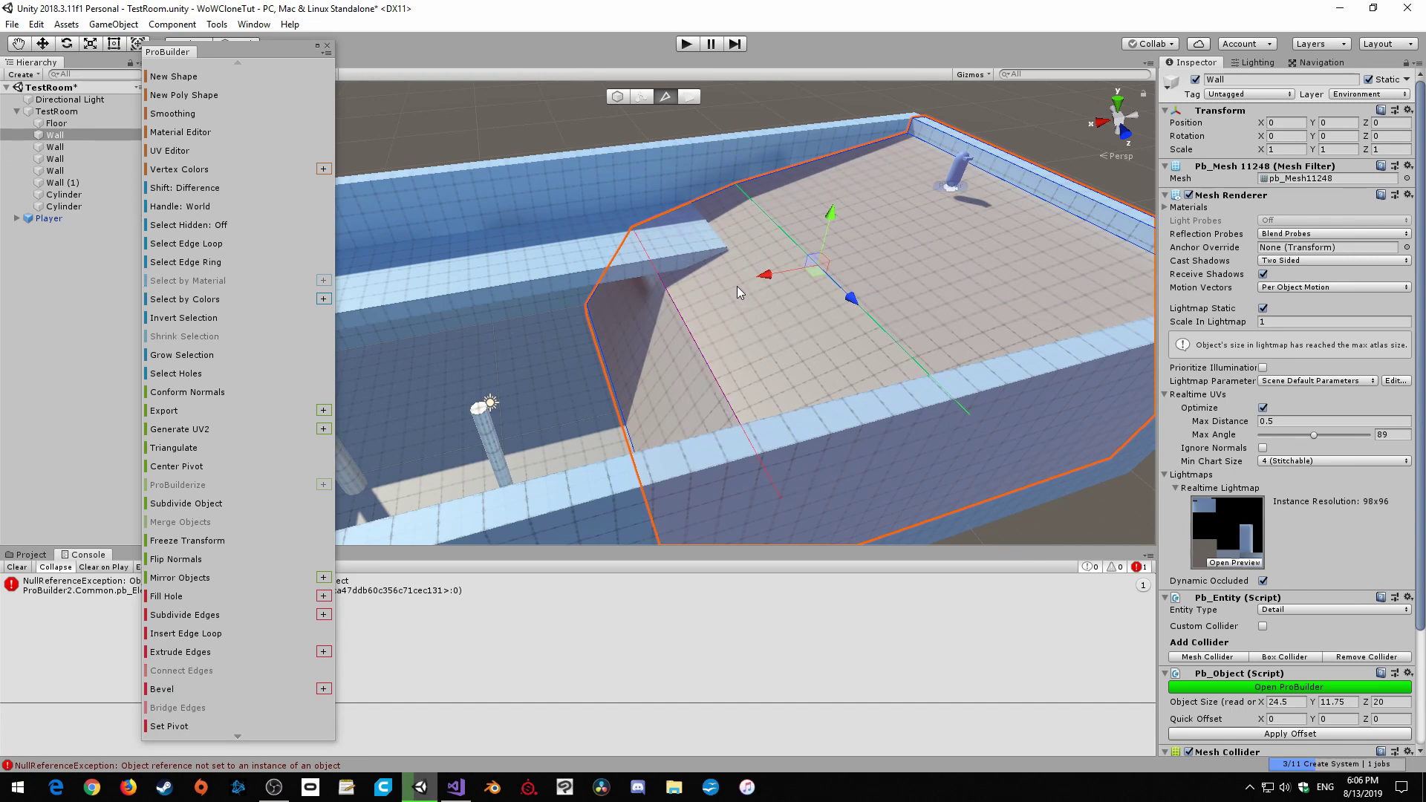
pyautogui.click(726, 276)
pyautogui.moveTo(679, 319)
pyautogui.mouseDown()
pyautogui.moveTo(666, 287)
pyautogui.moveTo(665, 309)
pyautogui.mouseUp()
# - Extend the open end face of the ledge, Wall (1), into the slope until its X size is 28.25
pyautogui.keyDown('alt'); pyautogui.moveTo(910, 329); pyautogui.dragTo(724, 345); pyautogui.keyUp('alt')
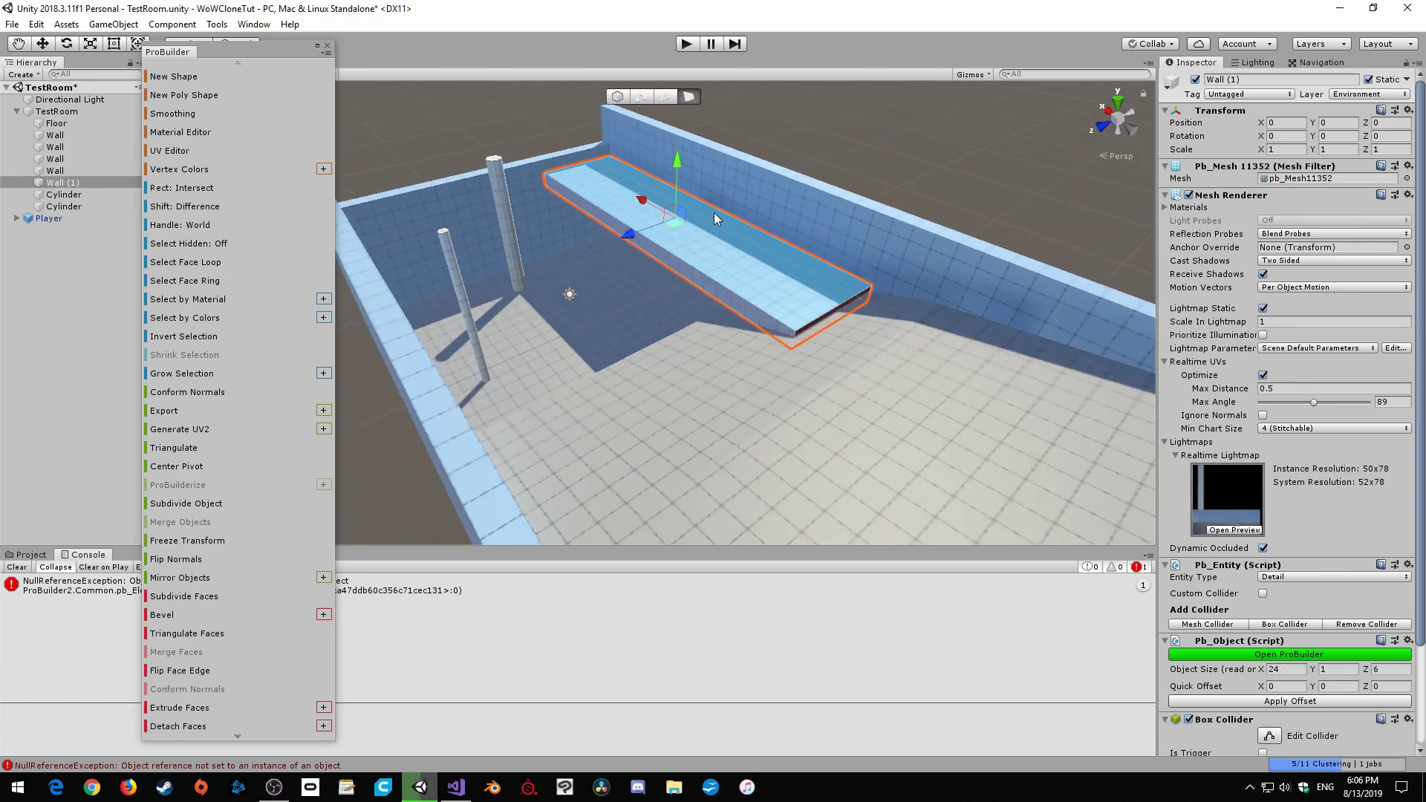
pyautogui.moveTo(905, 325); pyautogui.dragTo(862, 306, button='middle')
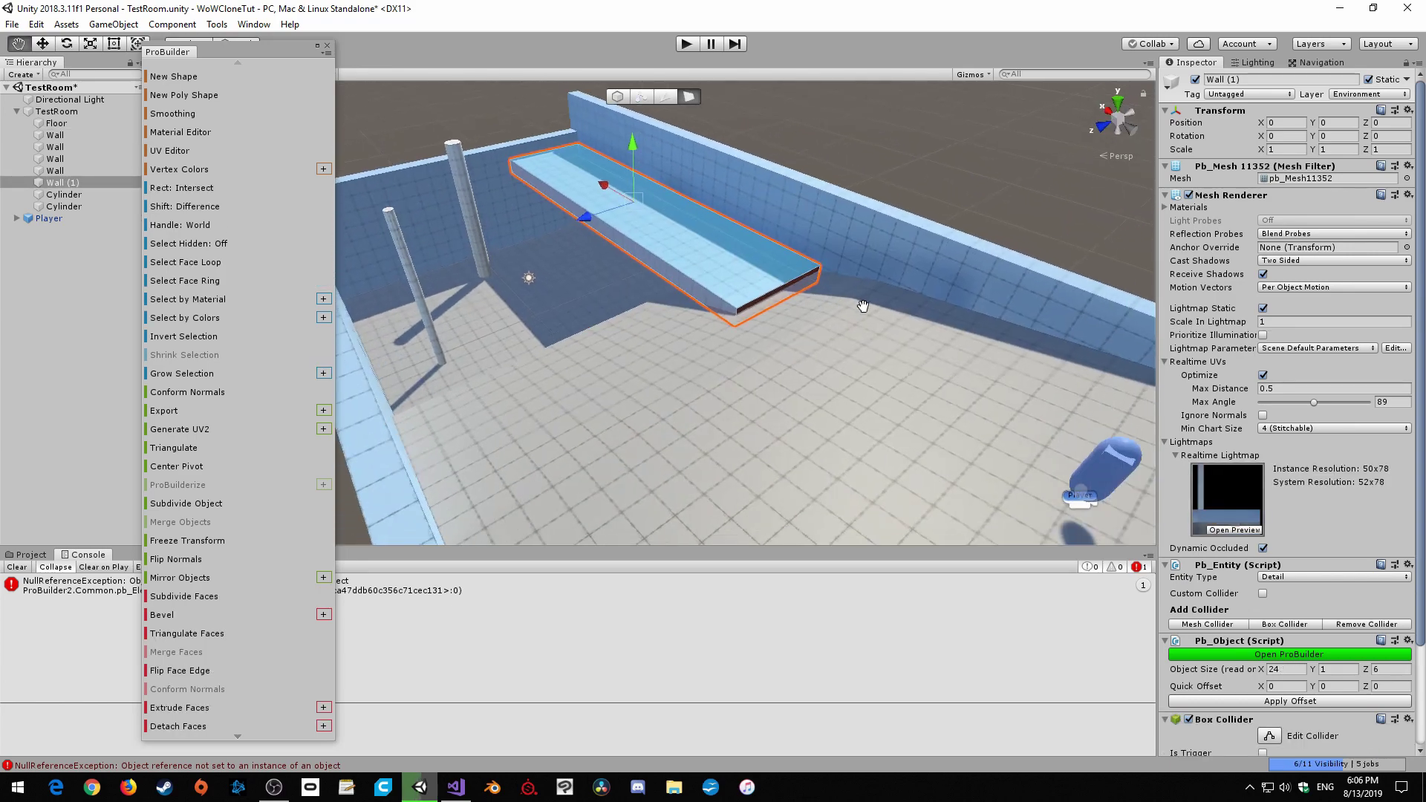
pyautogui.click(783, 292)
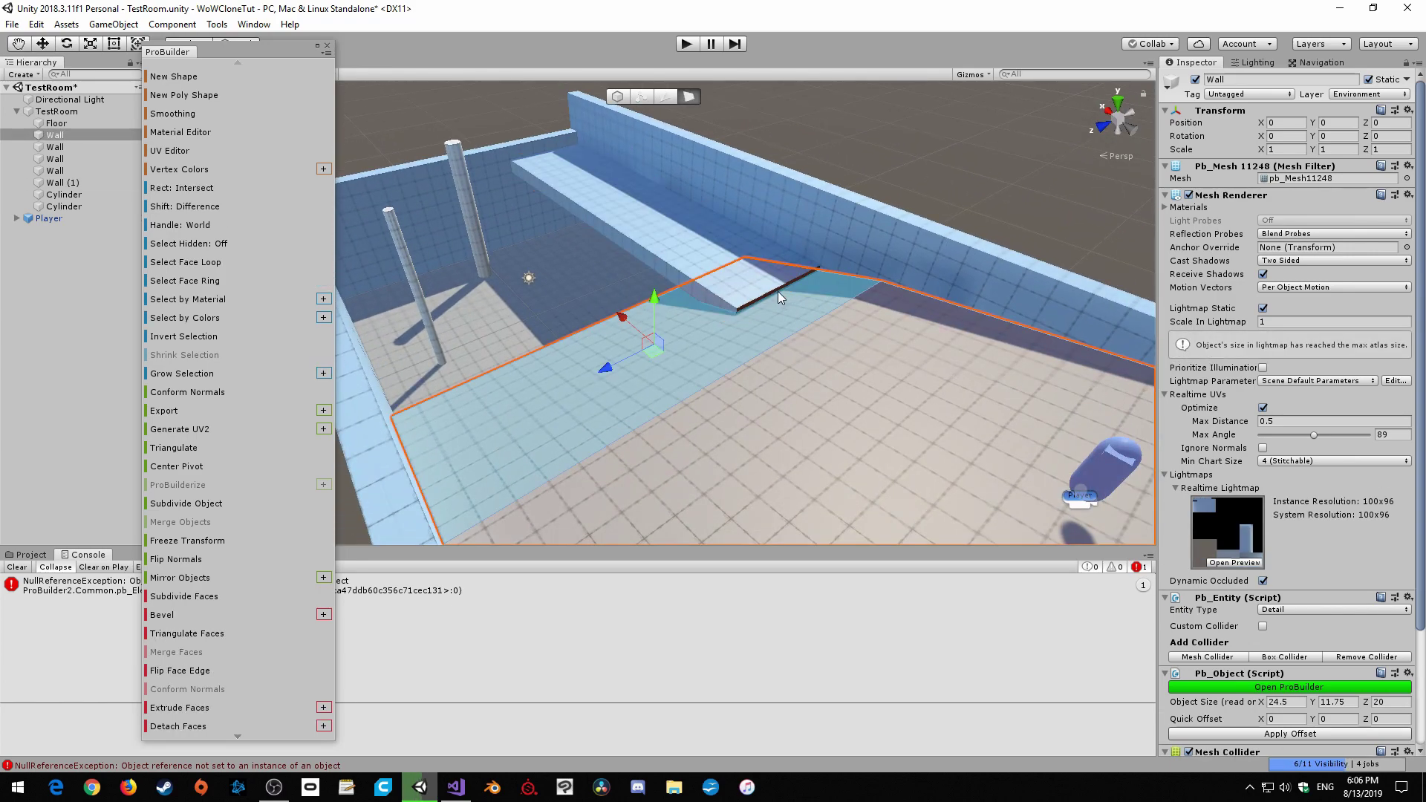
pyautogui.click(777, 291)
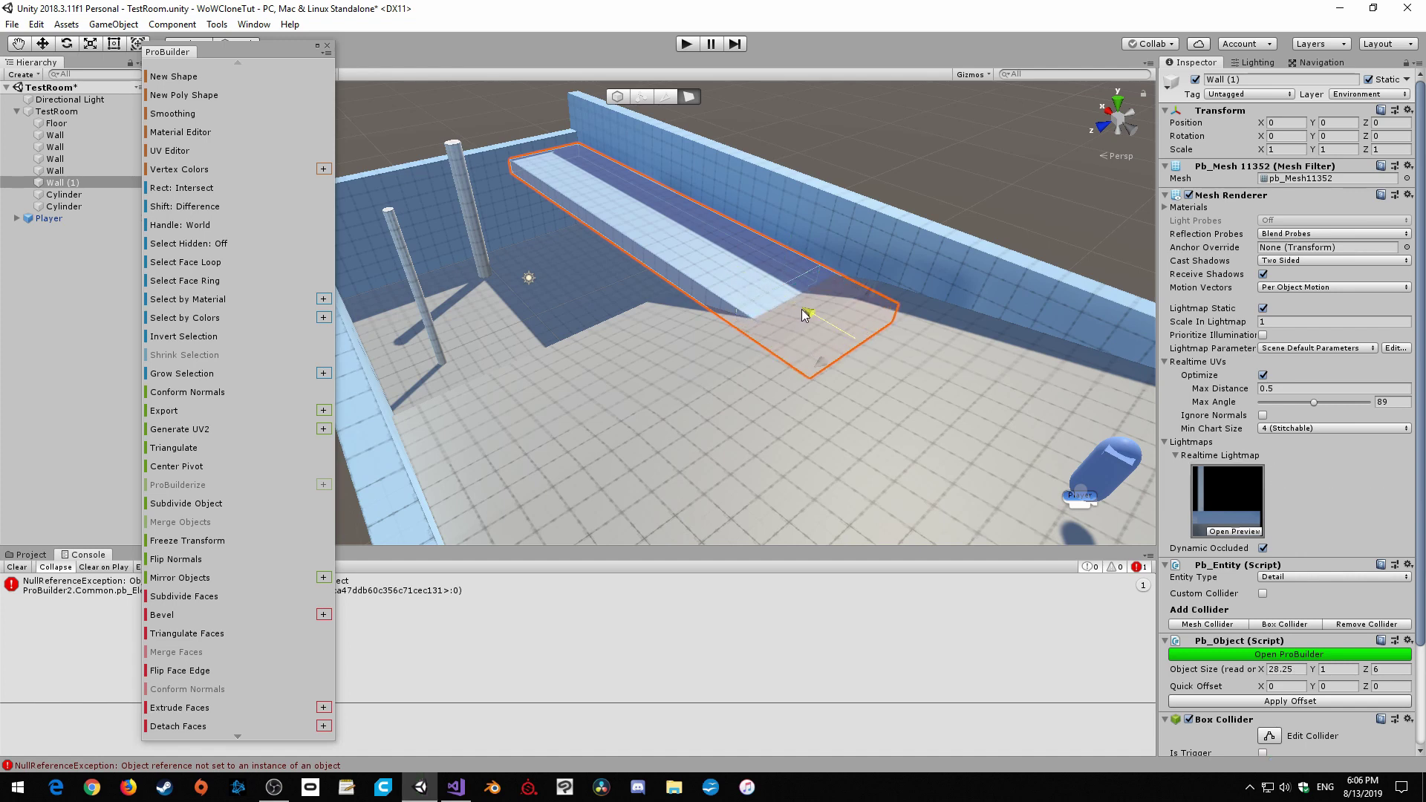
pyautogui.keyDown('alt'); pyautogui.moveTo(575, 298); pyautogui.dragTo(741, 288); pyautogui.keyUp('alt')
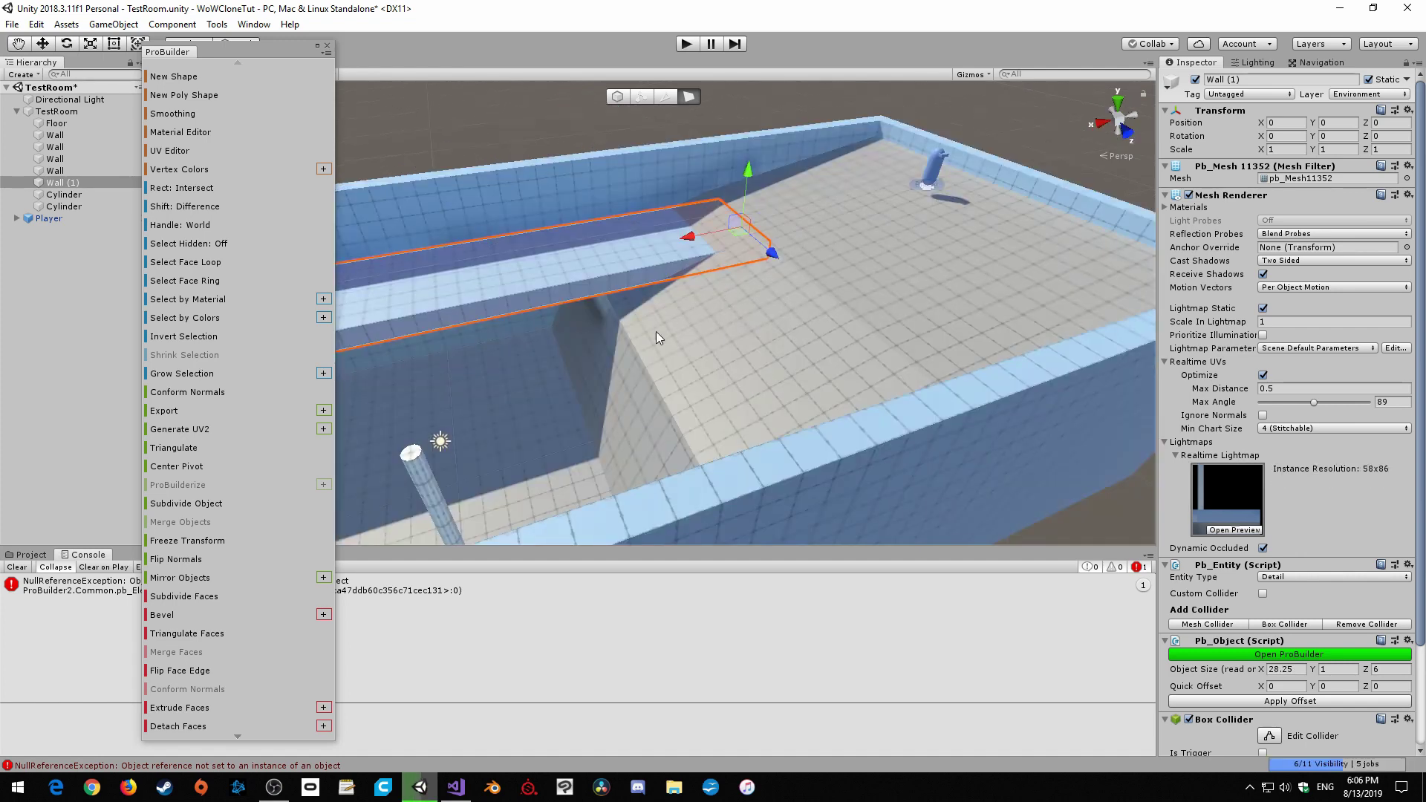
# - Close the ProBuilder tools, show the root Assets folder with ProCore collapsed, and collapse TestRoom in the hierarchy
pyautogui.click(328, 49)
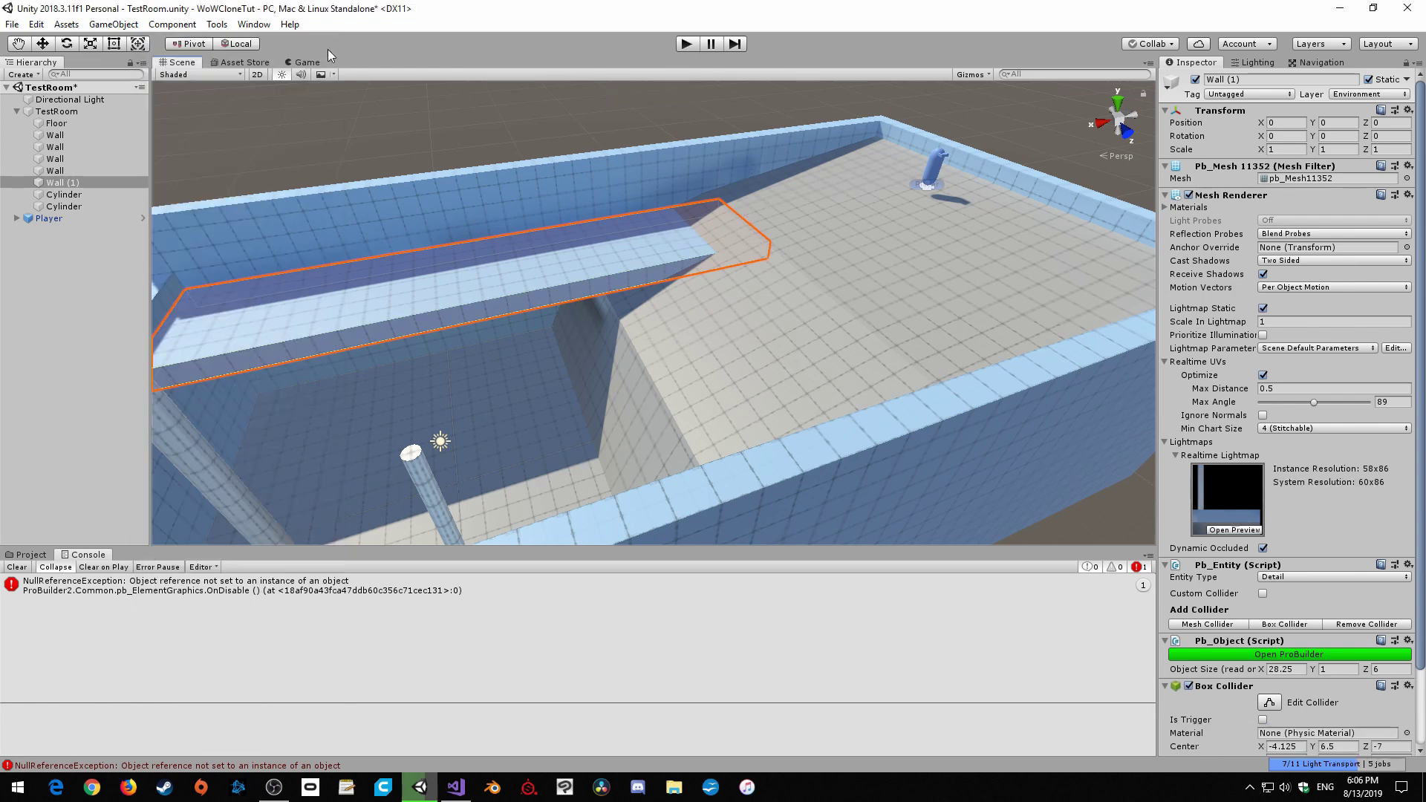
pyautogui.click(27, 555)
pyautogui.click(28, 684)
pyautogui.click(17, 683)
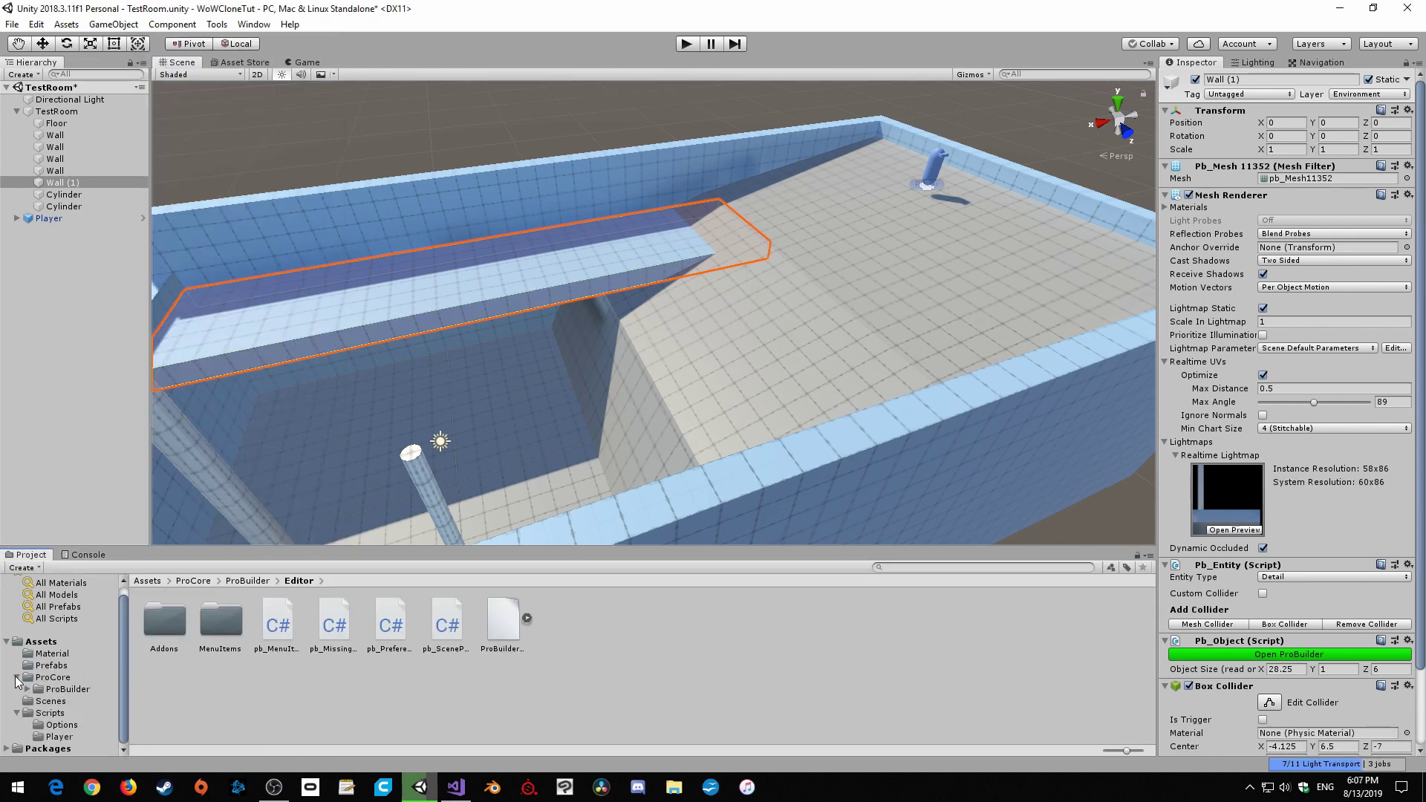
pyautogui.click(39, 649)
pyautogui.click(34, 409)
pyautogui.click(17, 110)
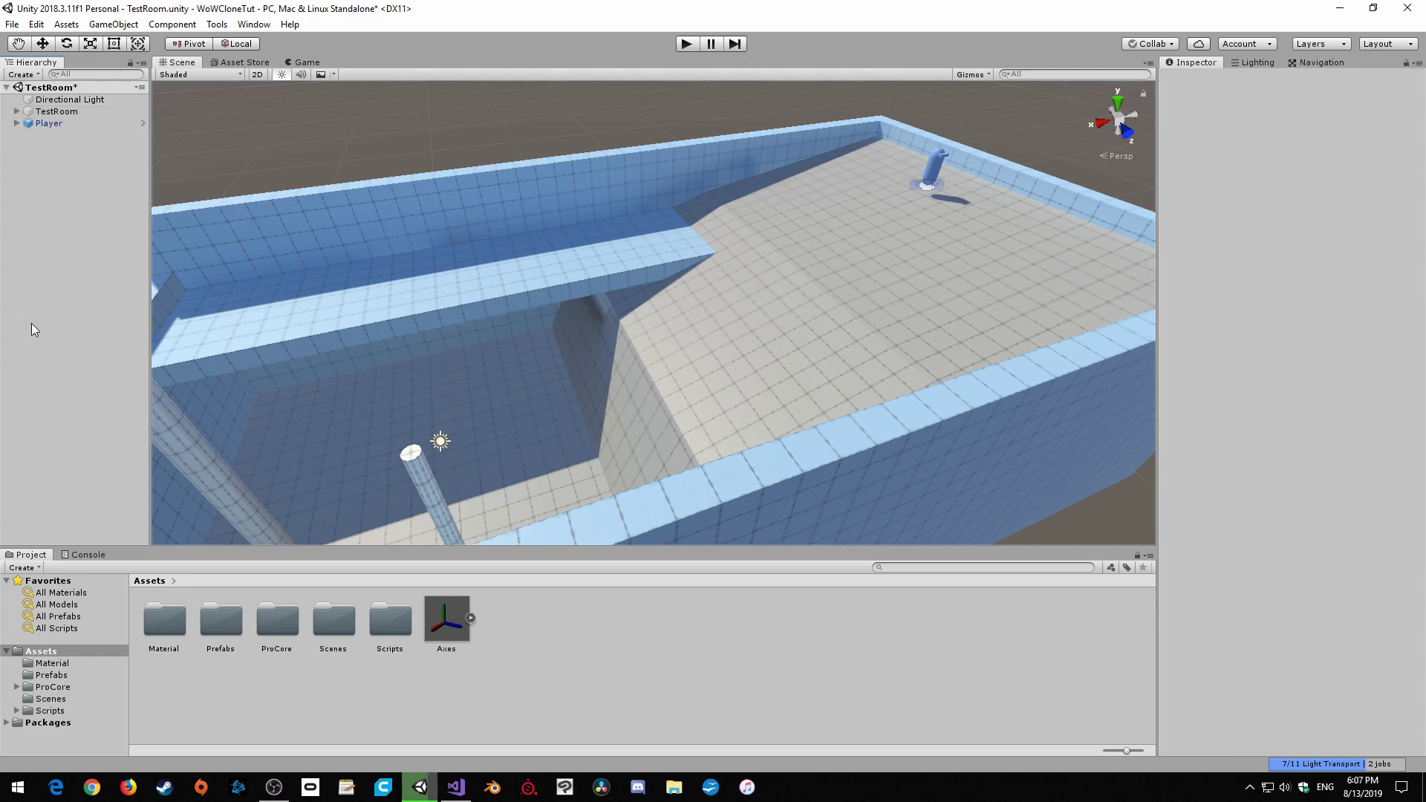
# - Create an empty object named WaterBody and reset its transform
pyautogui.rightClick(63, 196)
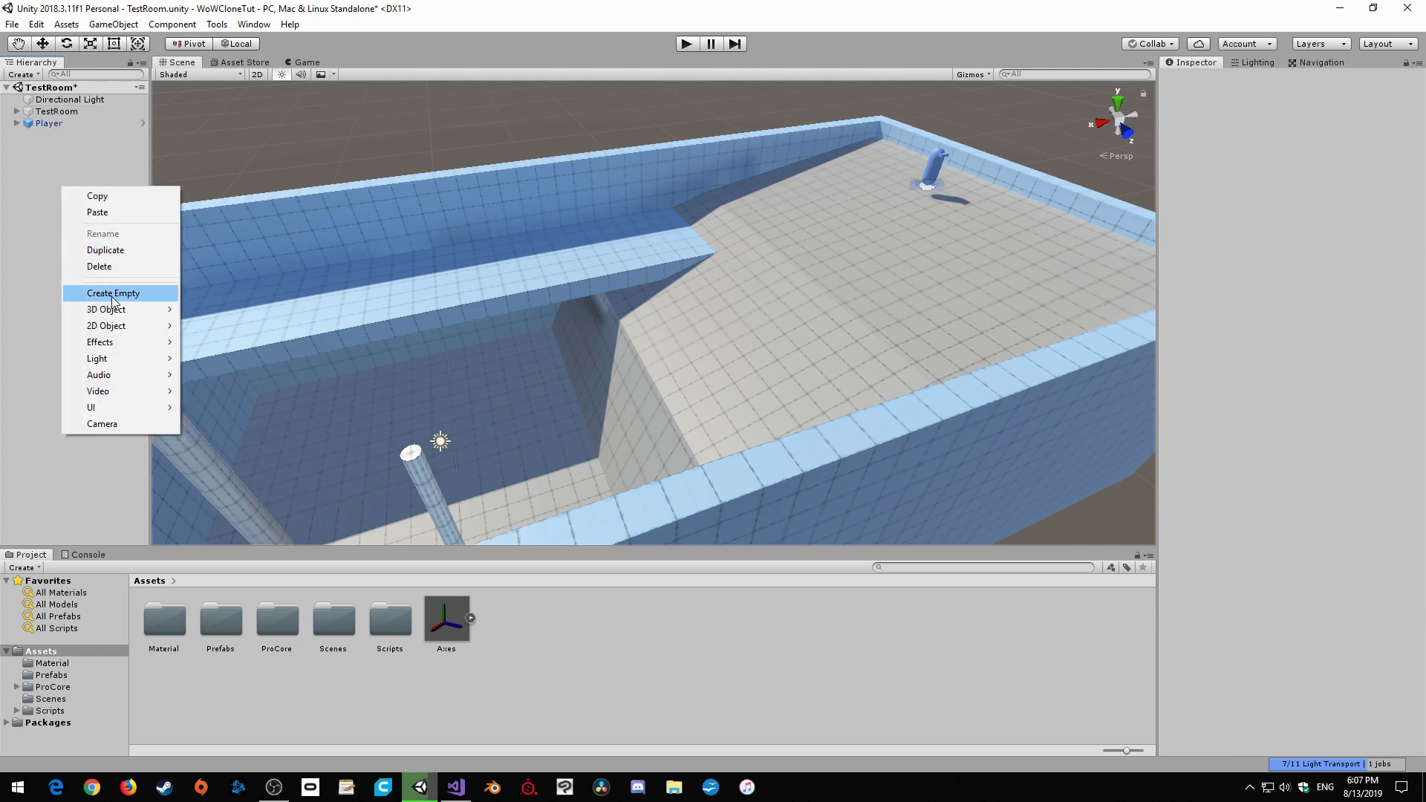
pyautogui.click(83, 291)
pyautogui.click(1276, 79)
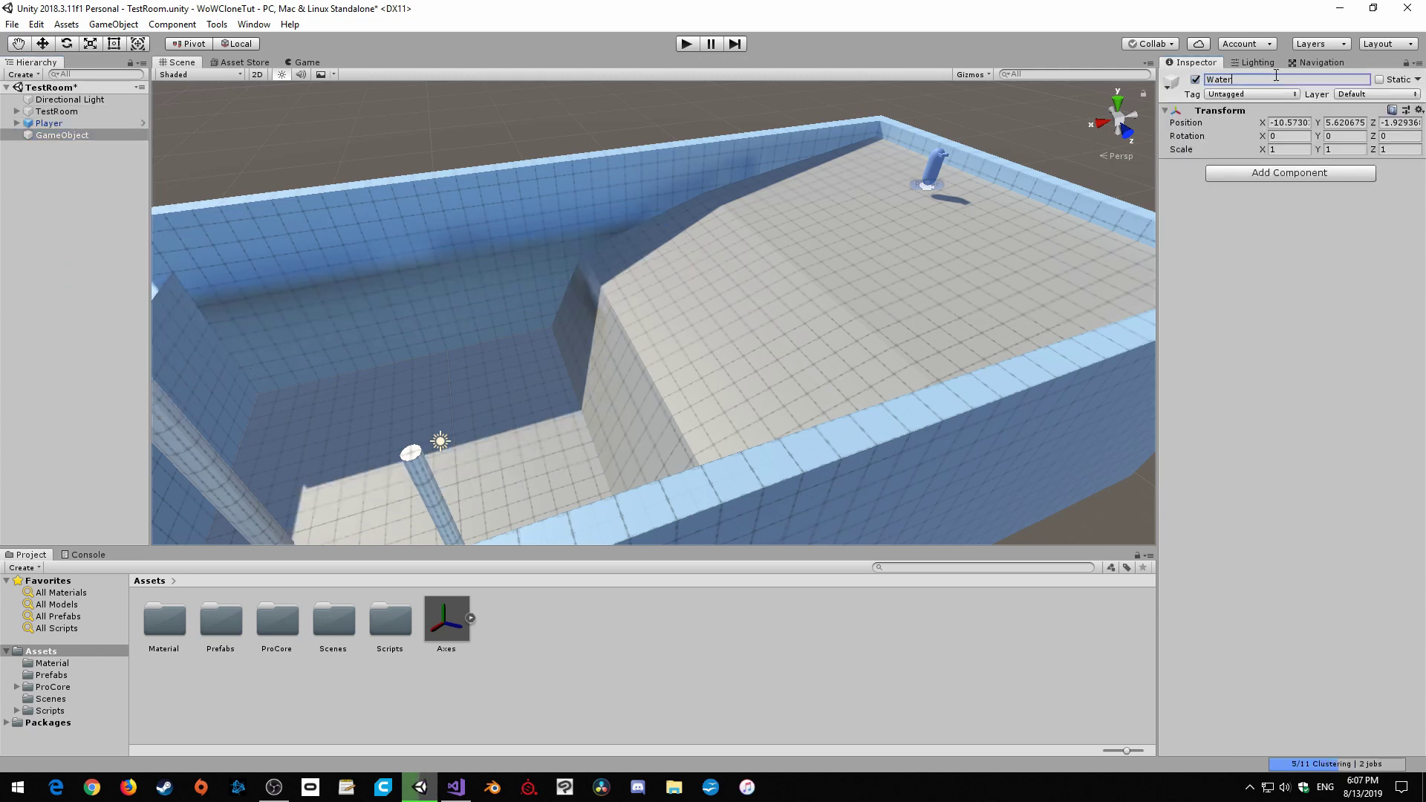
pyautogui.write('WaterBody')
pyautogui.rightClick(1234, 109)
pyautogui.click(1266, 112)
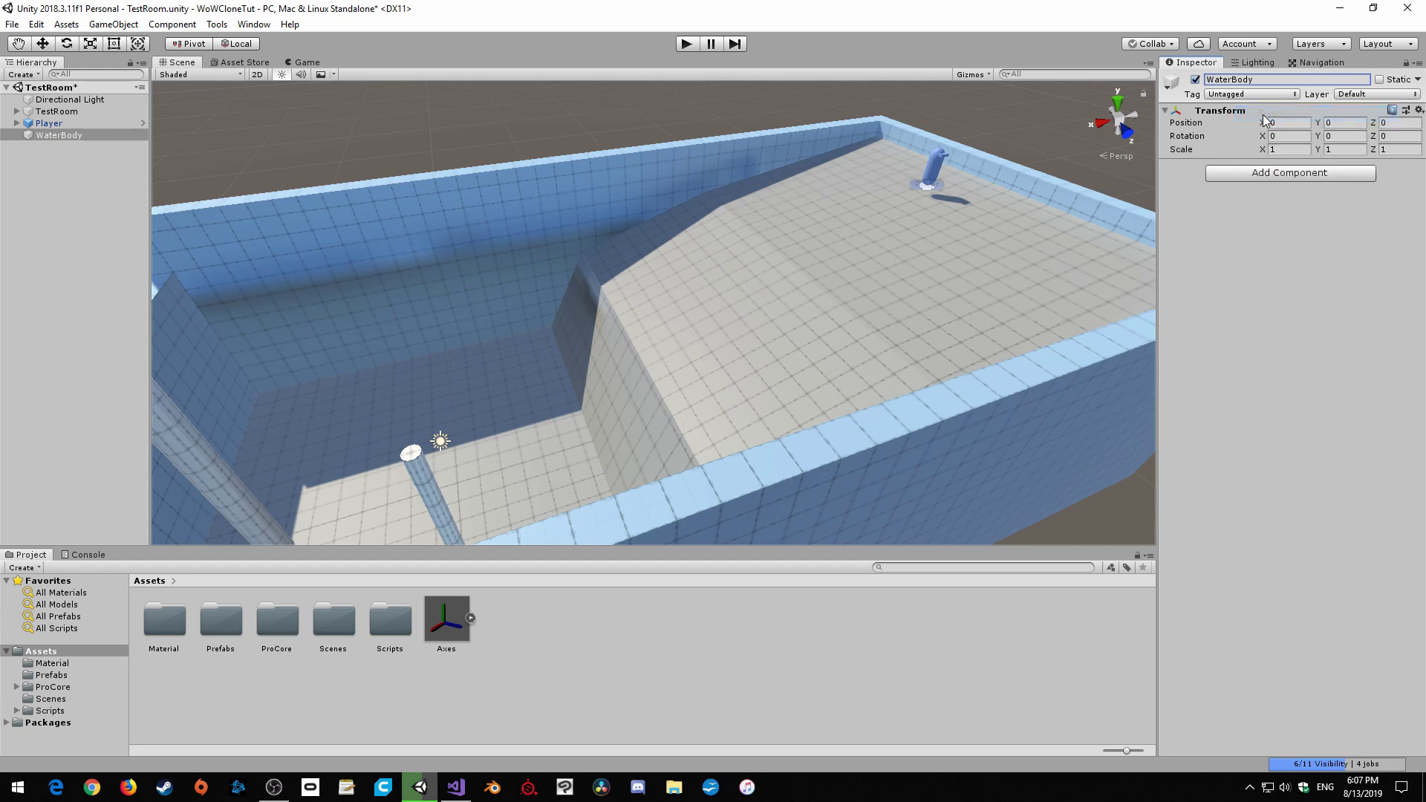
# - Create a new script called WaterBody and attach it to the WaterBody object
pyautogui.click(1271, 173)
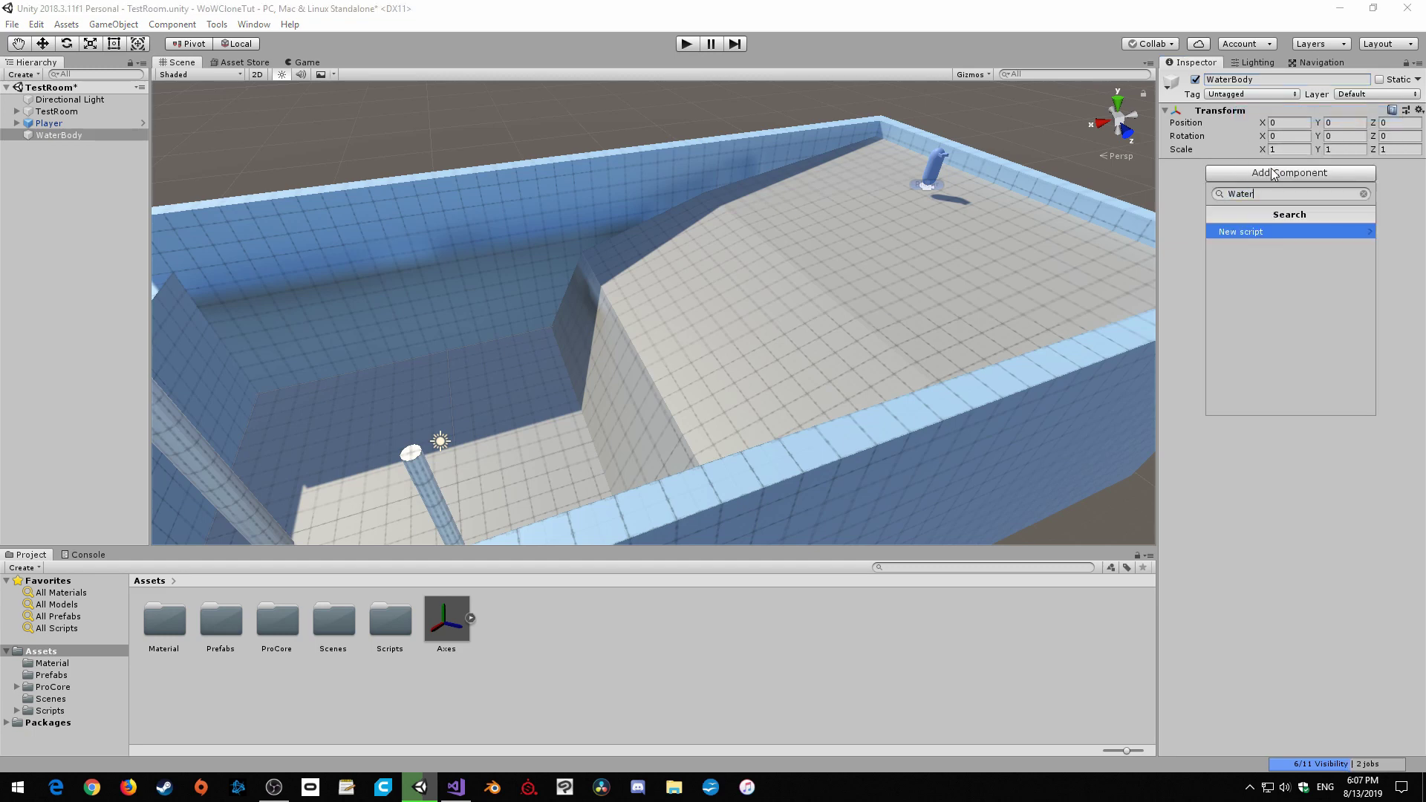
pyautogui.press('BackSpace')
pyautogui.press('BackSpace')
pyautogui.press('BackSpace')
pyautogui.write('terBody')
pyautogui.press('Return')
pyautogui.click(1283, 402)
# - Add a separate 3D plane to the scene root and reset its transform
pyautogui.click(82, 235)
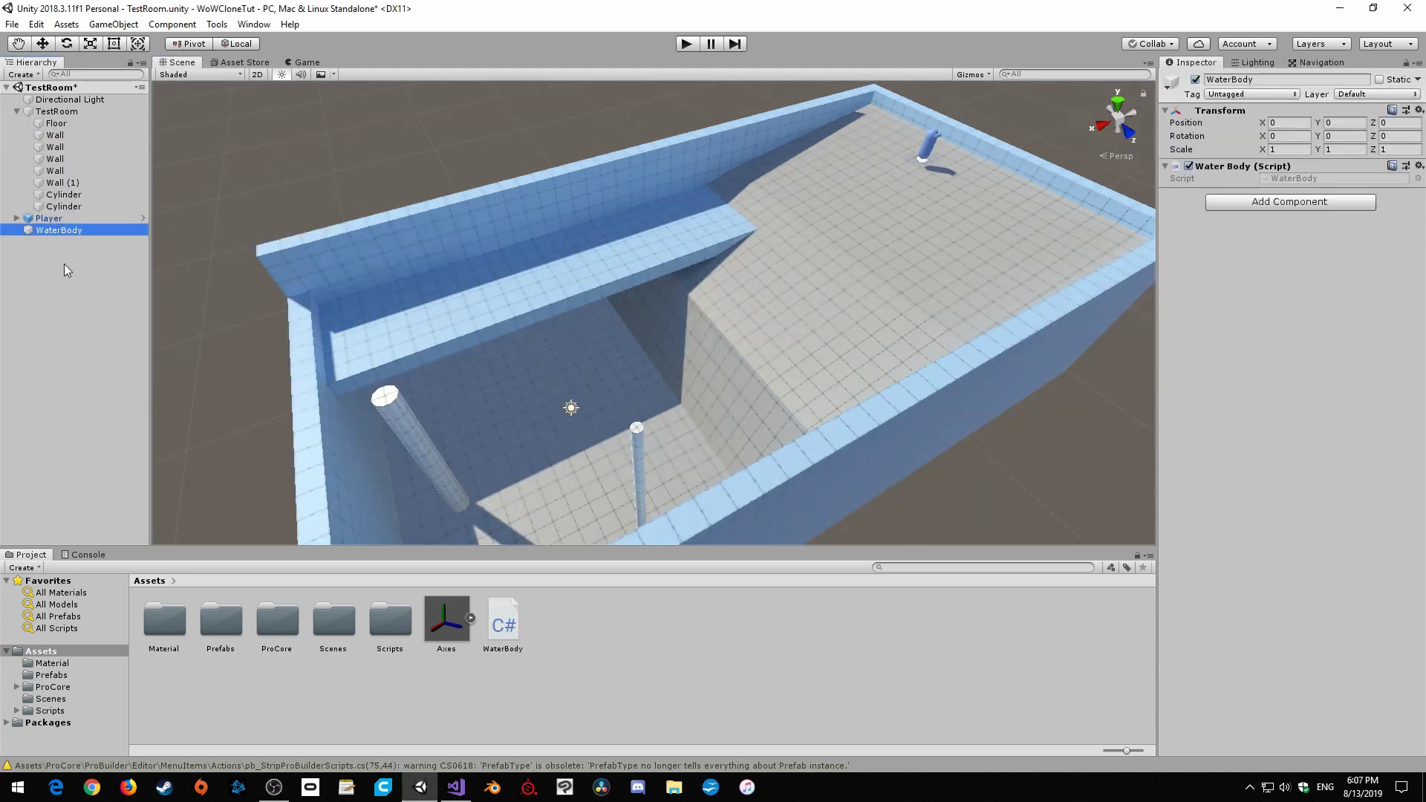
pyautogui.rightClick(67, 294)
pyautogui.moveTo(173, 421)
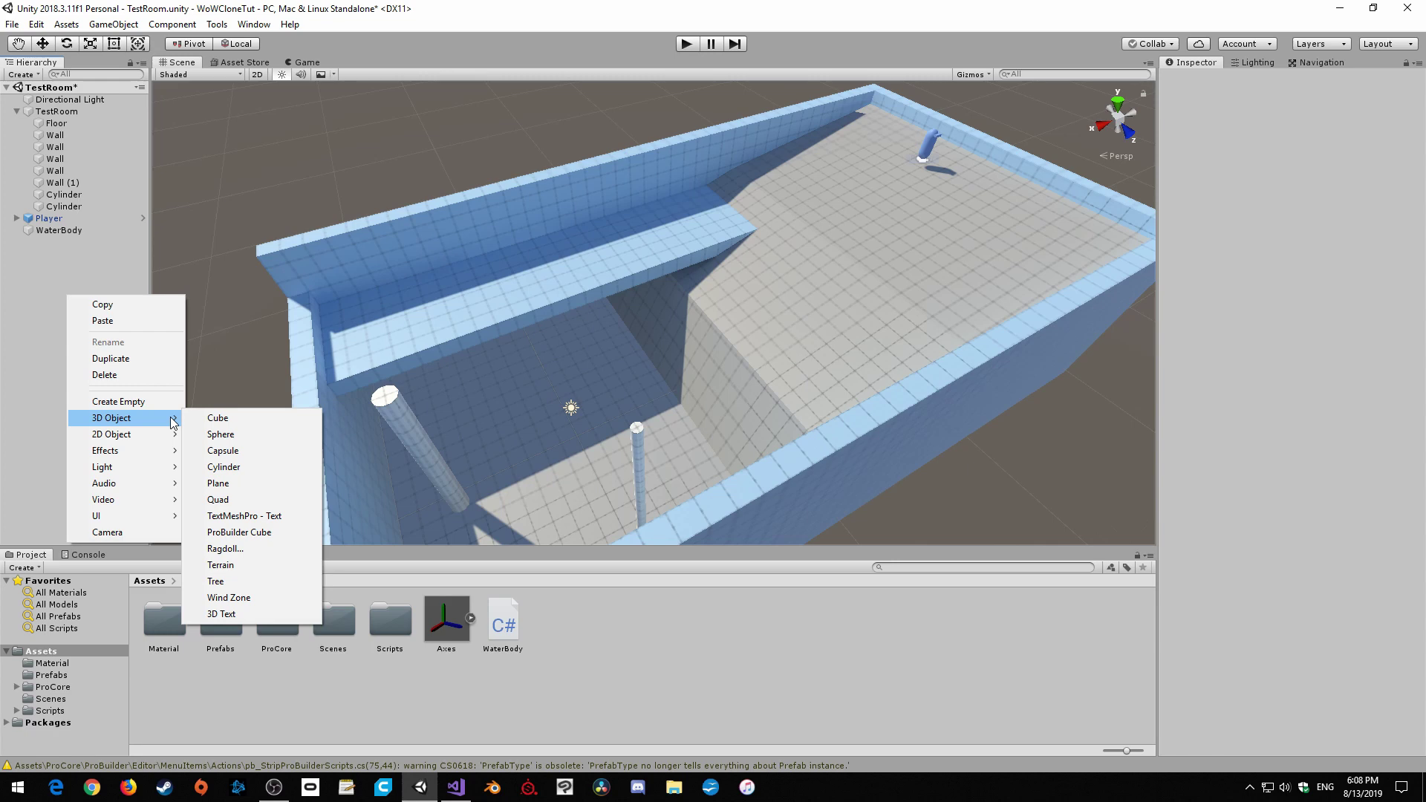
pyautogui.click(257, 484)
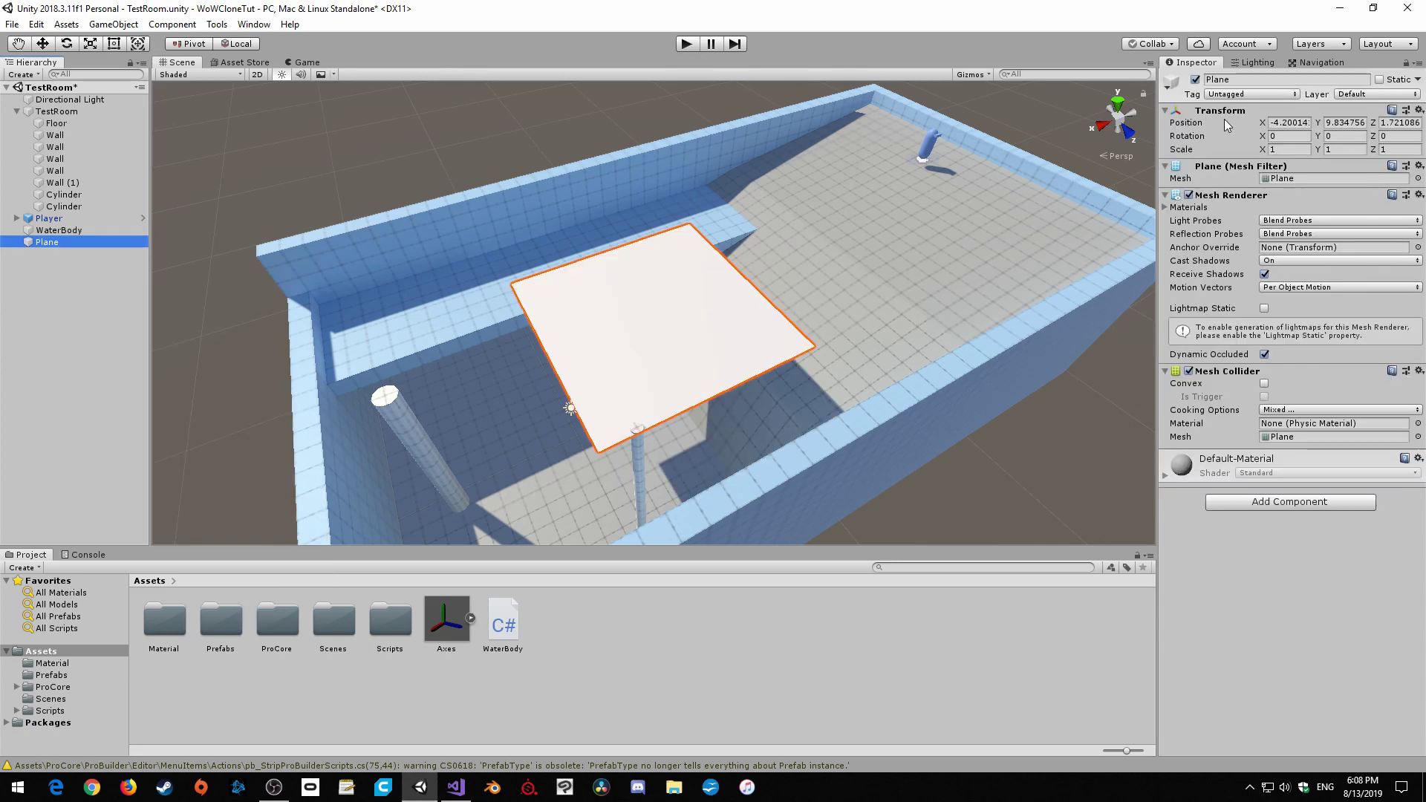
pyautogui.rightClick(1223, 113)
pyautogui.click(1255, 121)
# - Replace the plane's Mesh Collider with a Box Collider of Y size 2 and centre Y -1
pyautogui.rightClick(1225, 375)
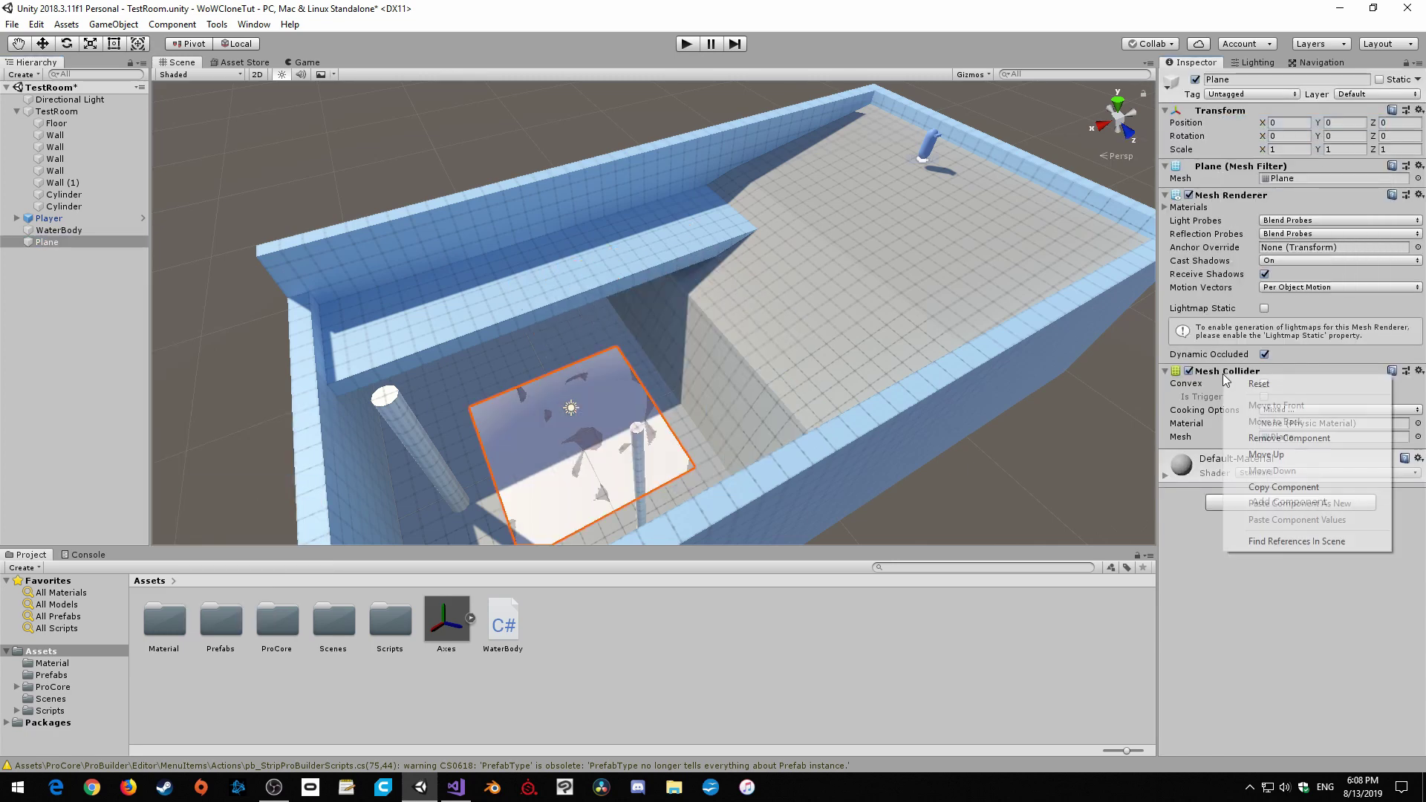
pyautogui.click(1294, 437)
pyautogui.click(1259, 420)
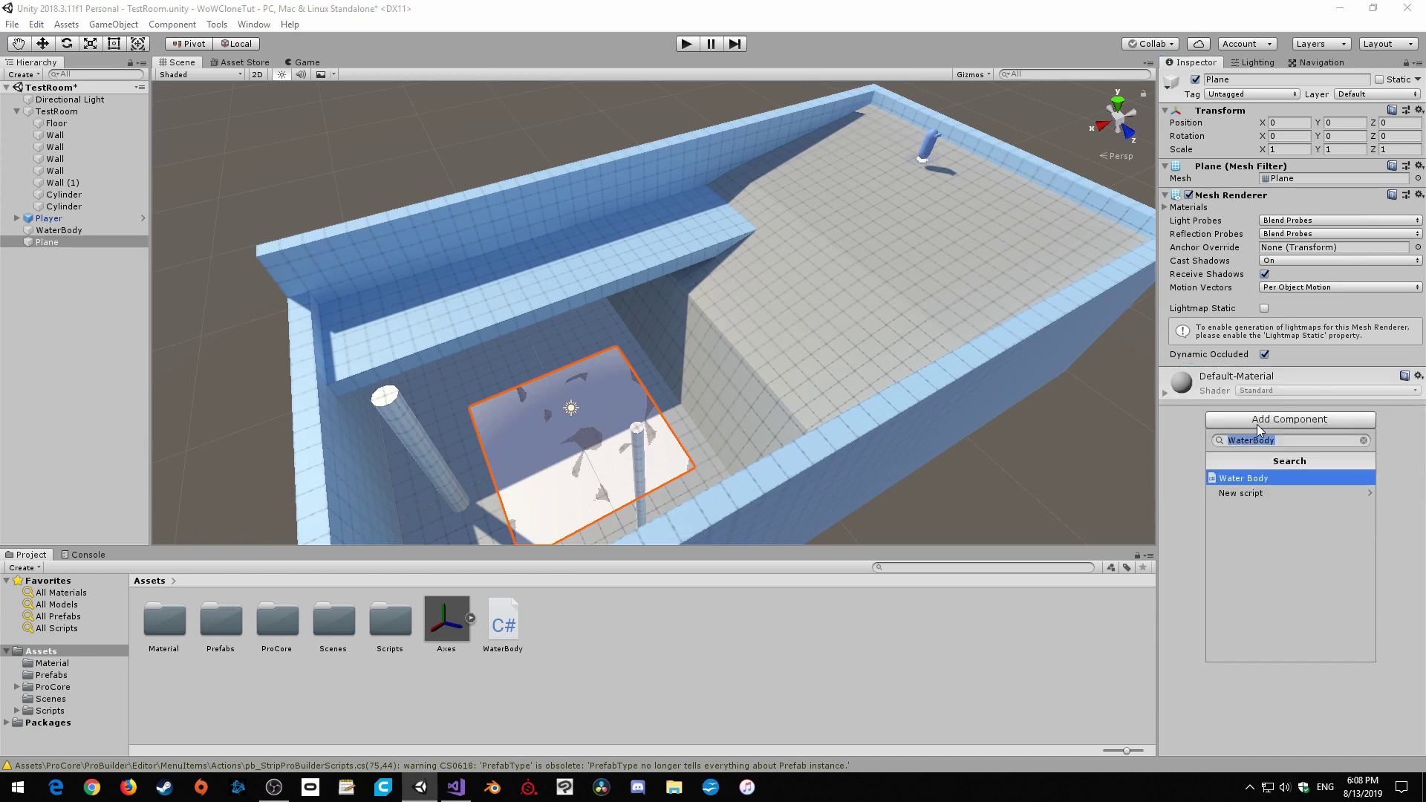
pyautogui.write('box col')
pyautogui.press('Return')
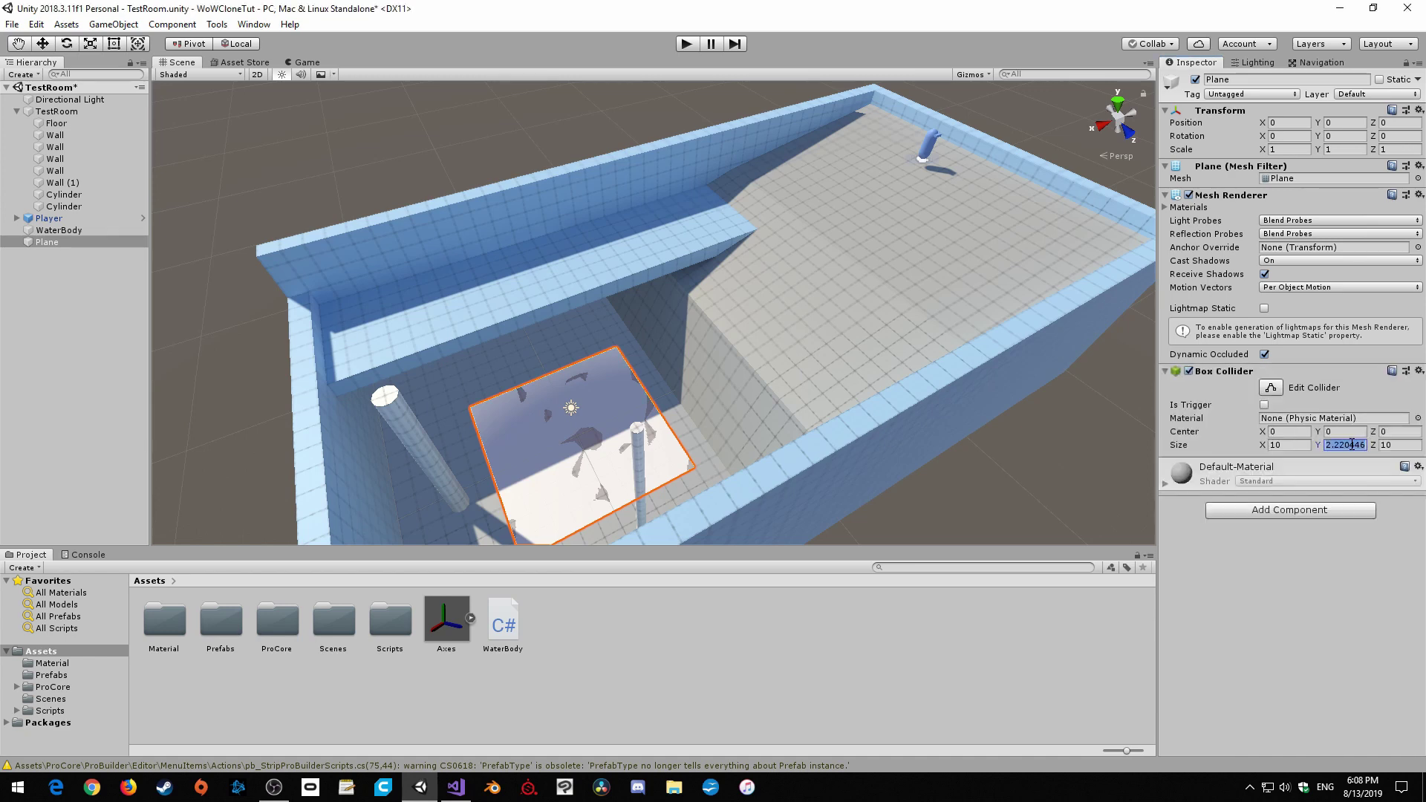
pyautogui.write('2')
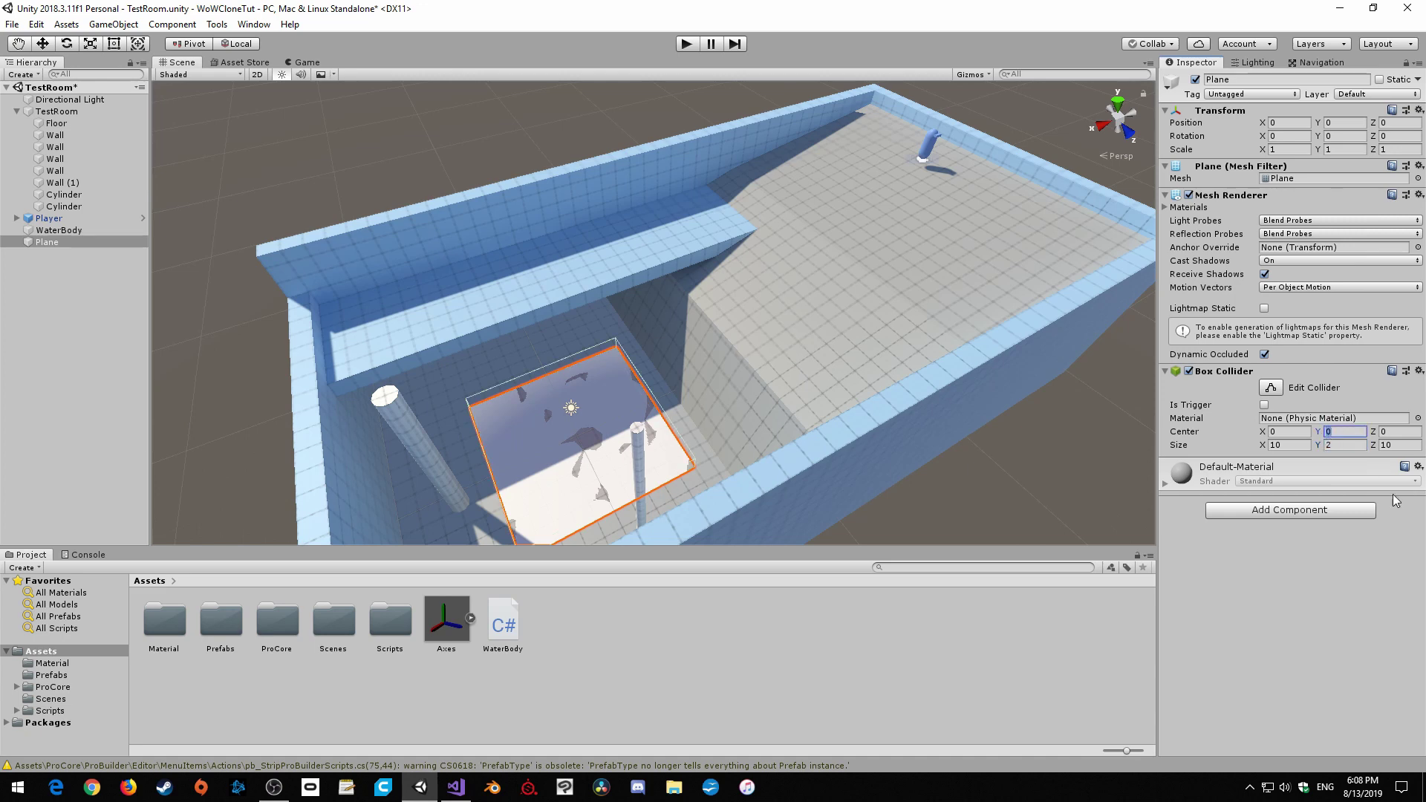
pyautogui.write('-1')
pyautogui.keyDown('alt'); pyautogui.moveTo(874, 447); pyautogui.dragTo(517, 349); pyautogui.keyUp('alt')
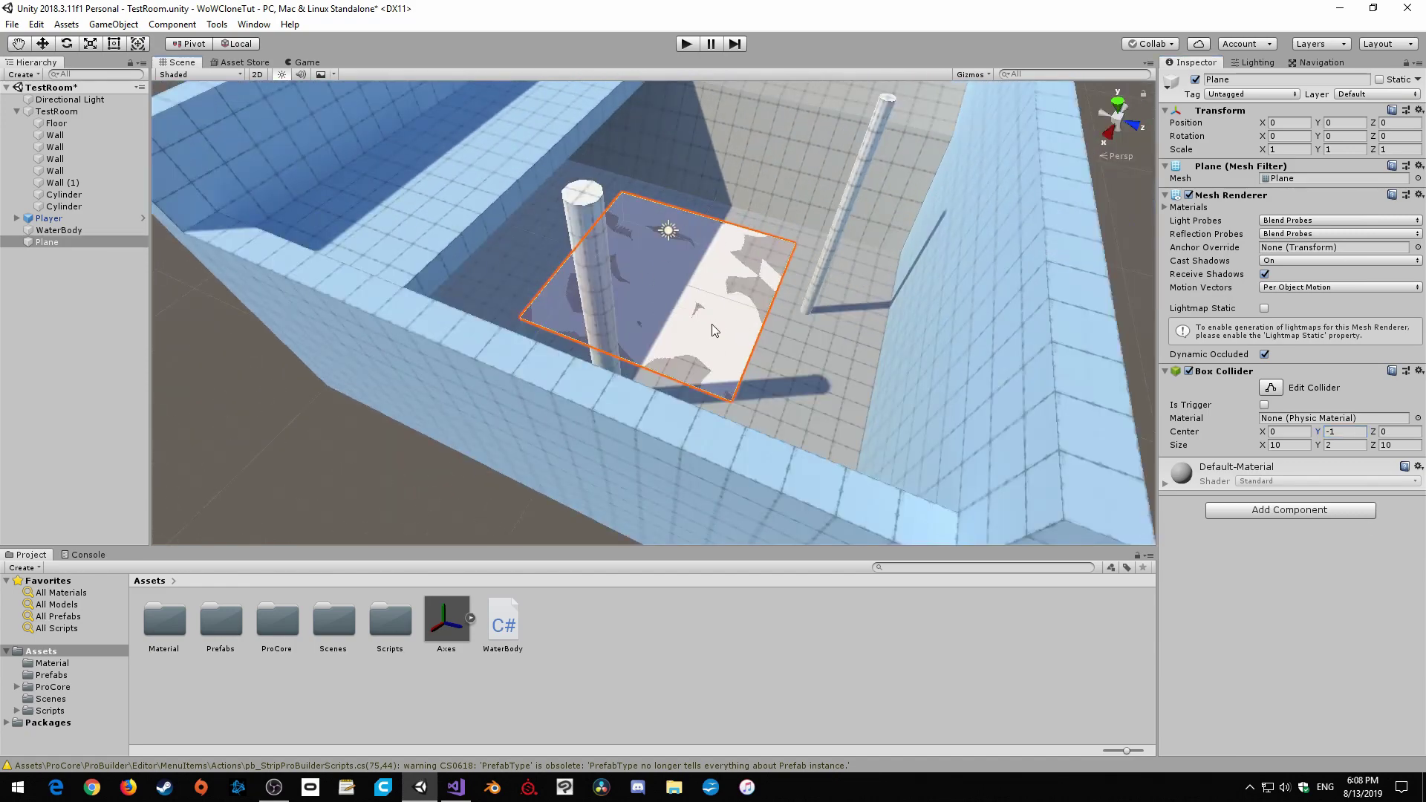
# - Rename the plane Water and attach a newly created script called Water to it
pyautogui.click(1301, 79)
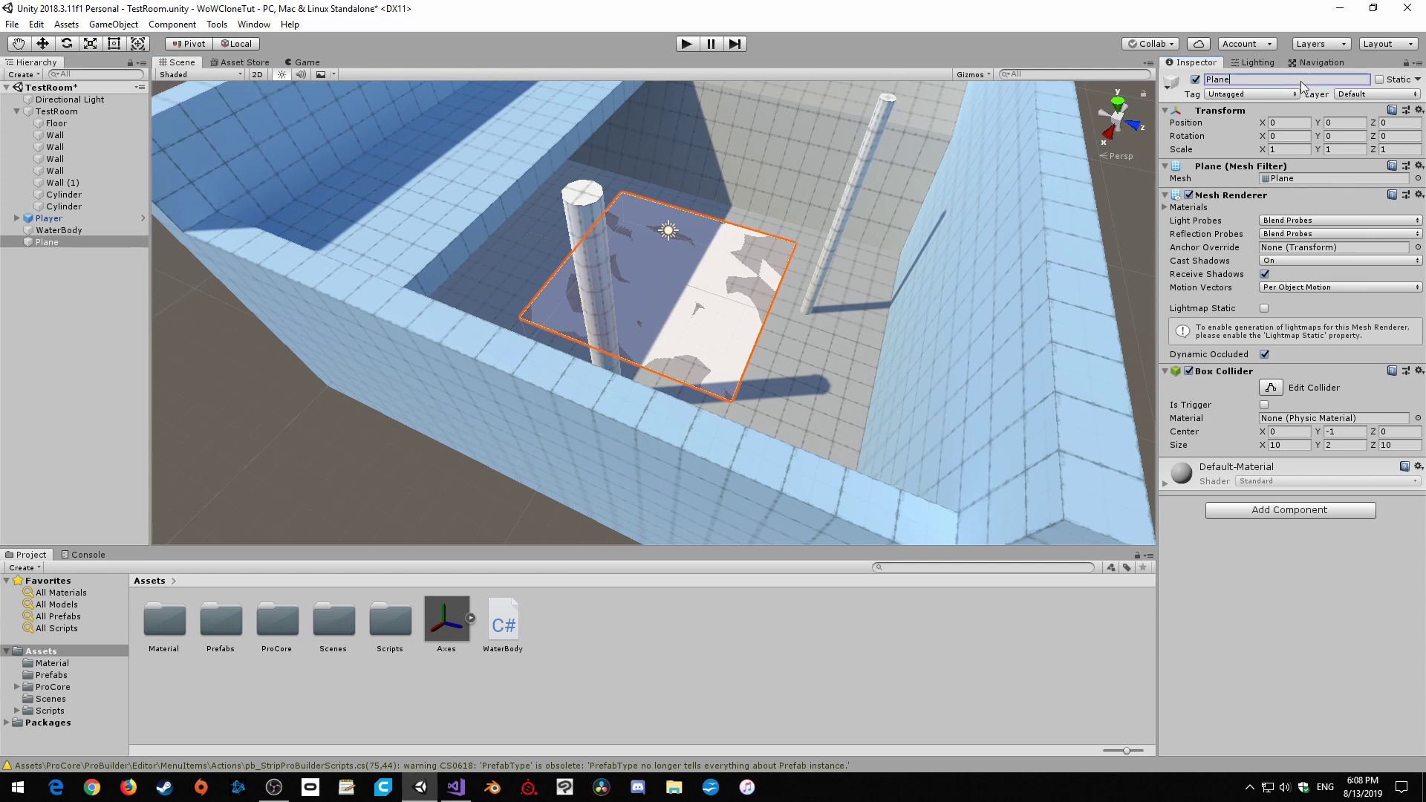
pyautogui.write('water')
pyautogui.click(1259, 513)
pyautogui.write('Wate')
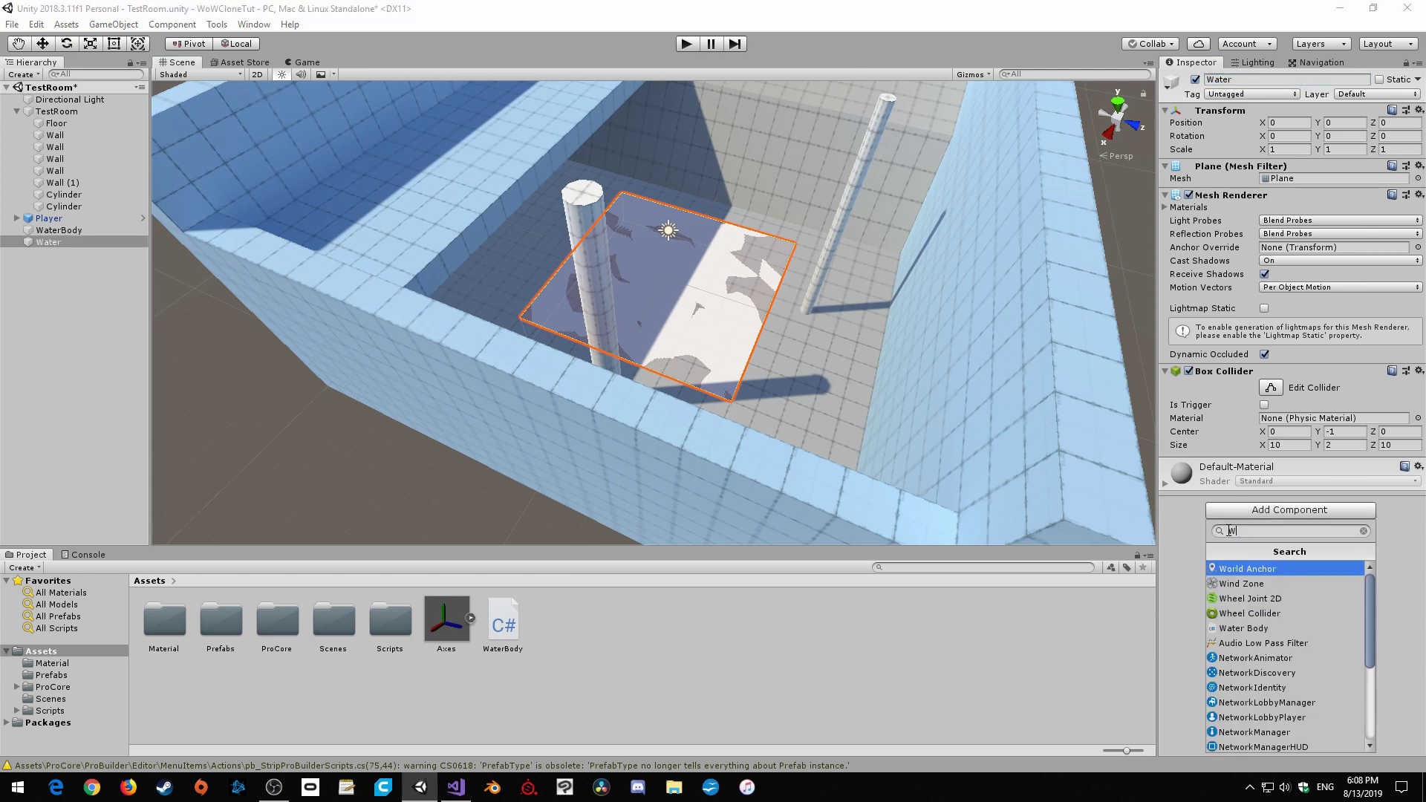
pyautogui.click(1263, 584)
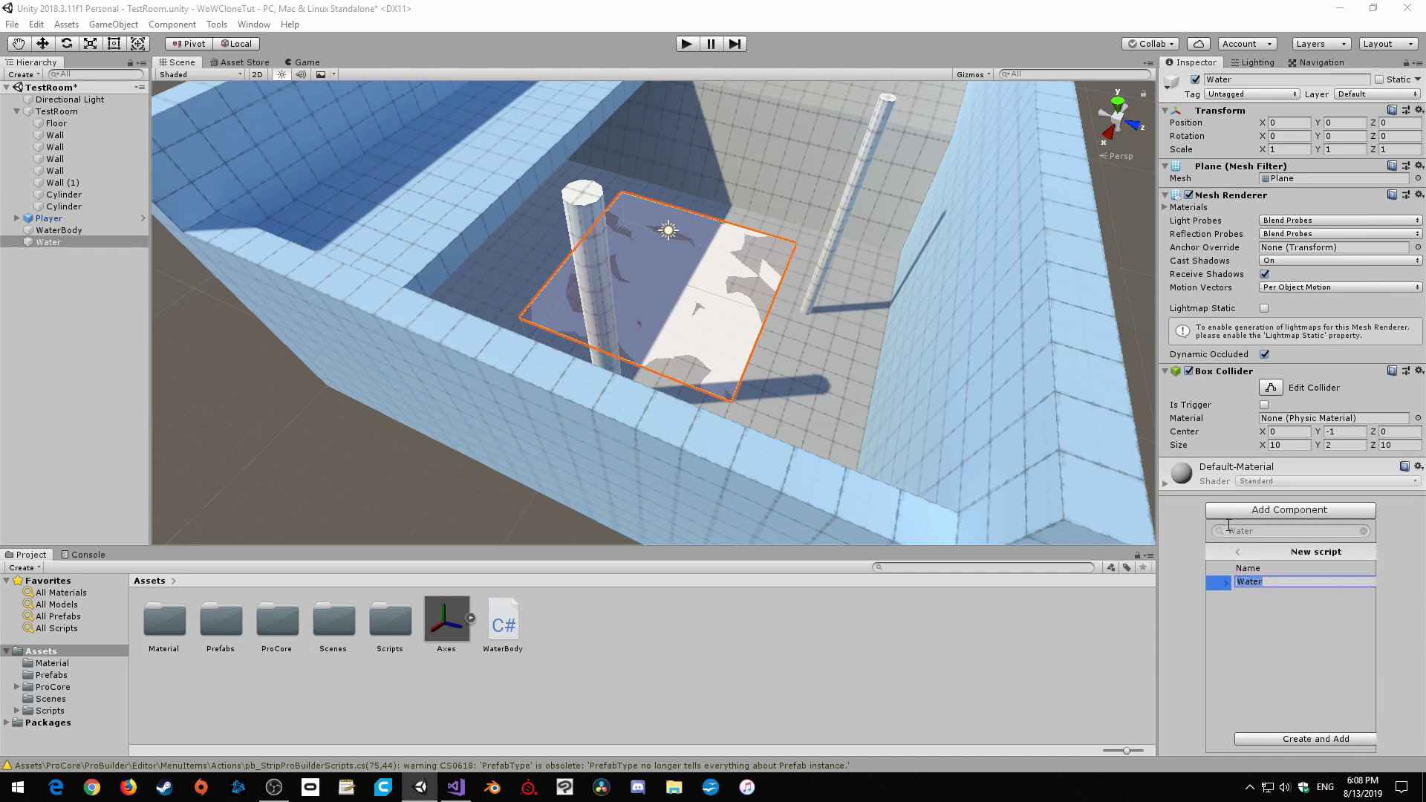
pyautogui.click(1290, 739)
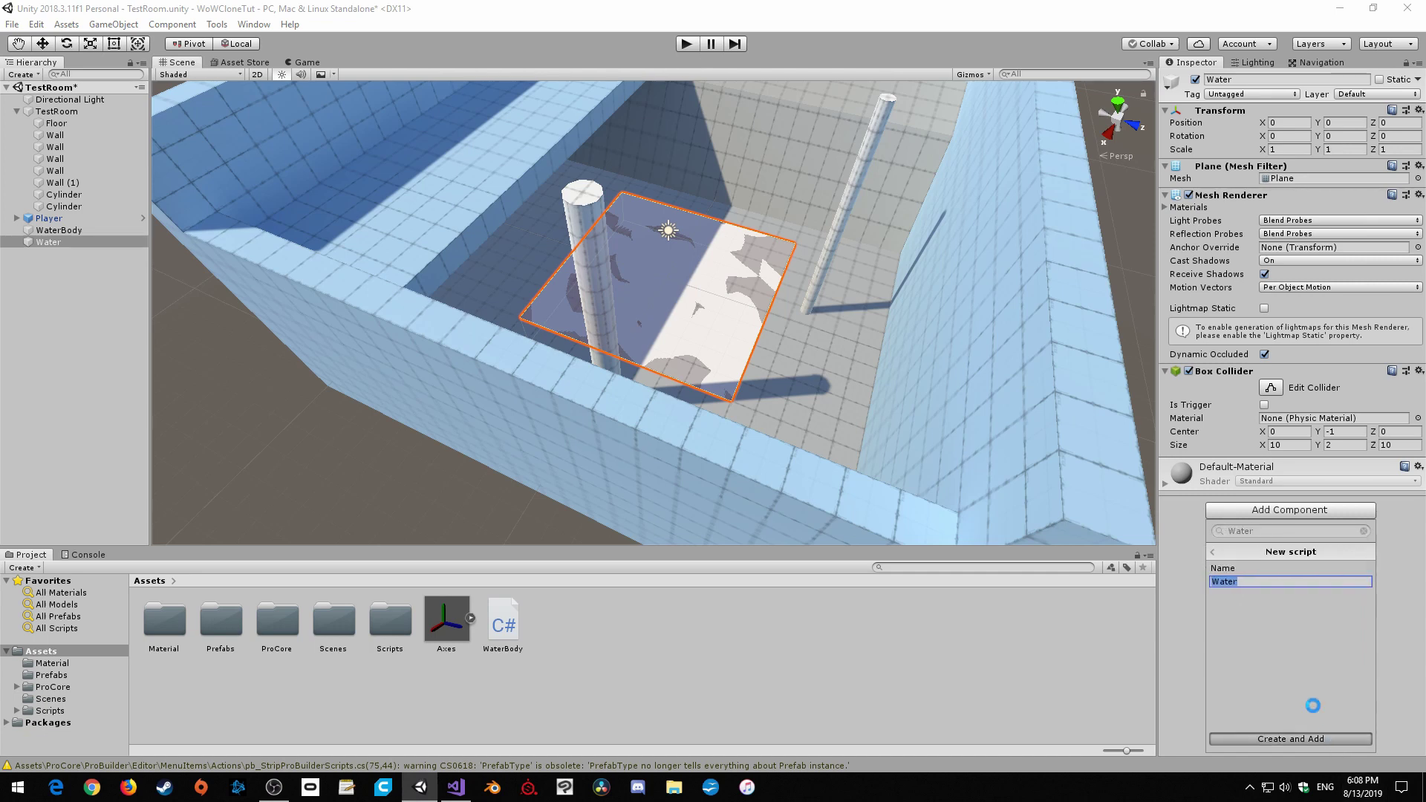
# - Create an empty child object under Water and give it a teal dot icon
pyautogui.click(50, 244)
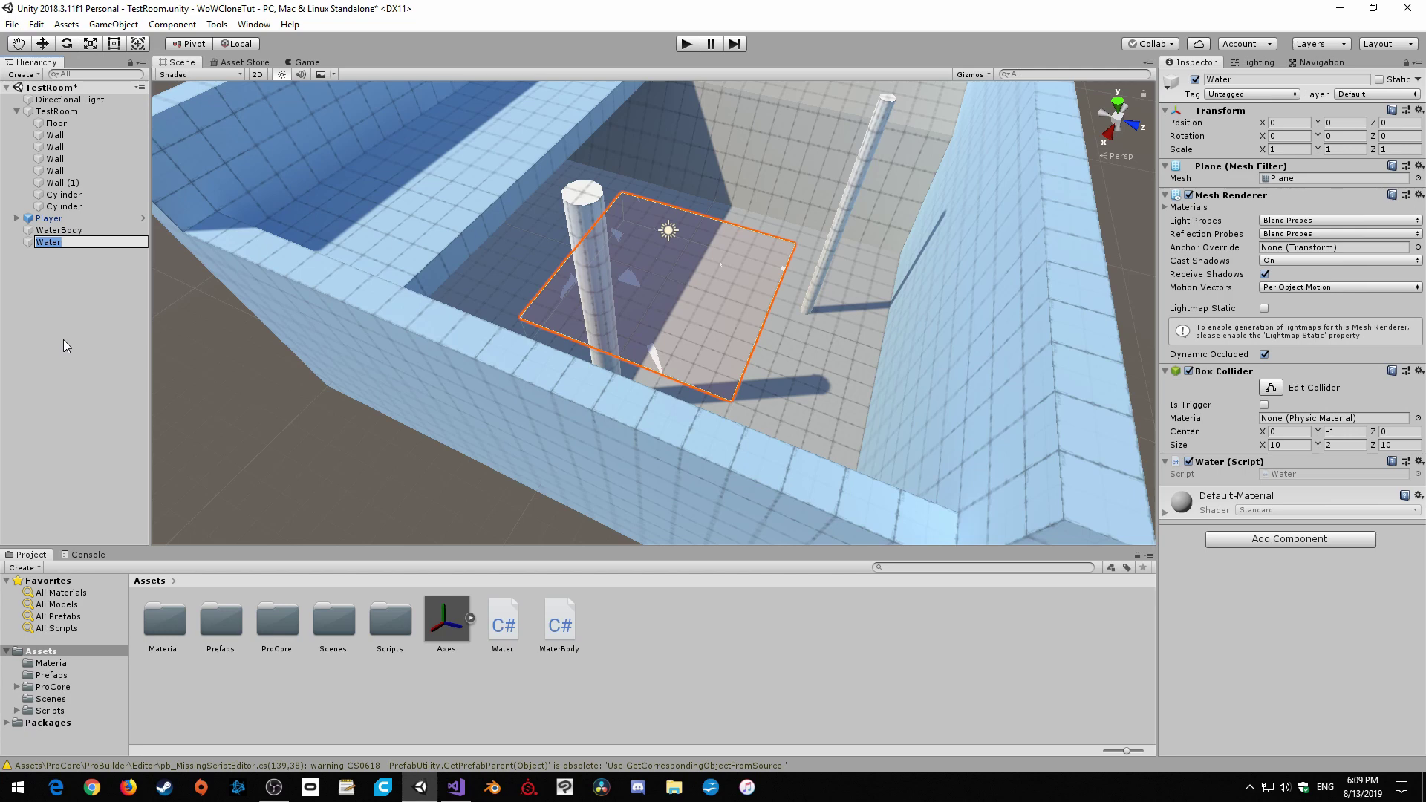
pyautogui.click(64, 340)
pyautogui.click(81, 243)
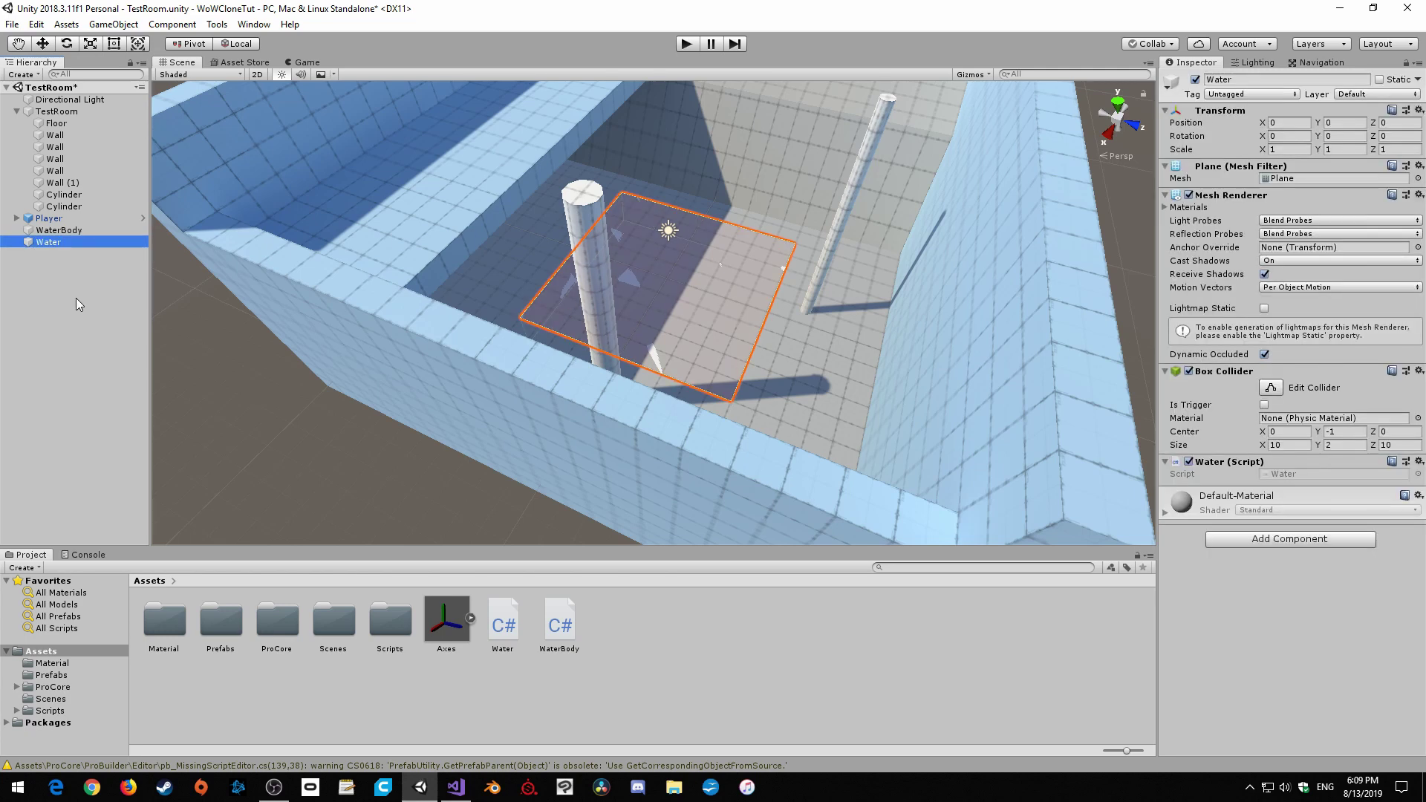
pyautogui.rightClick(71, 240)
pyautogui.click(149, 343)
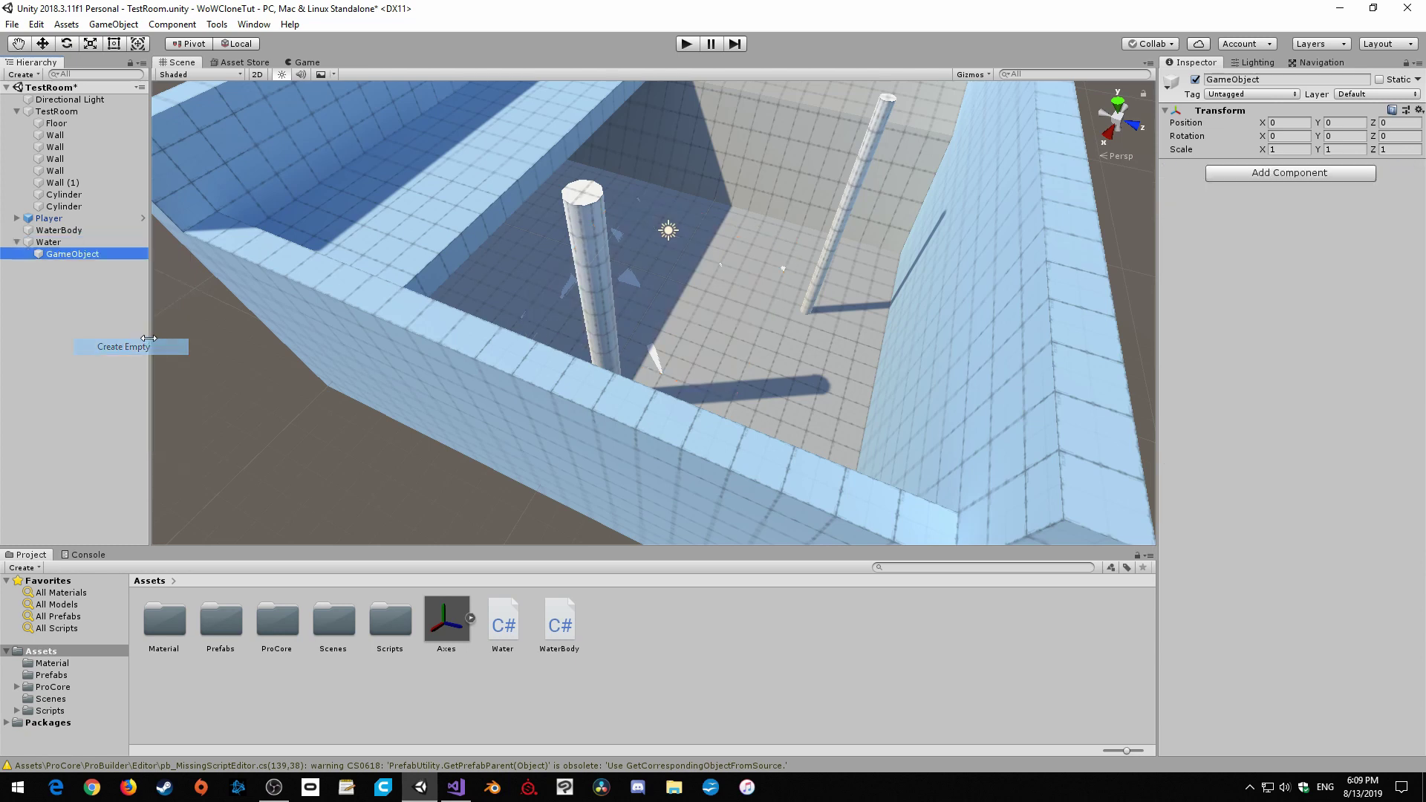
pyautogui.click(1171, 81)
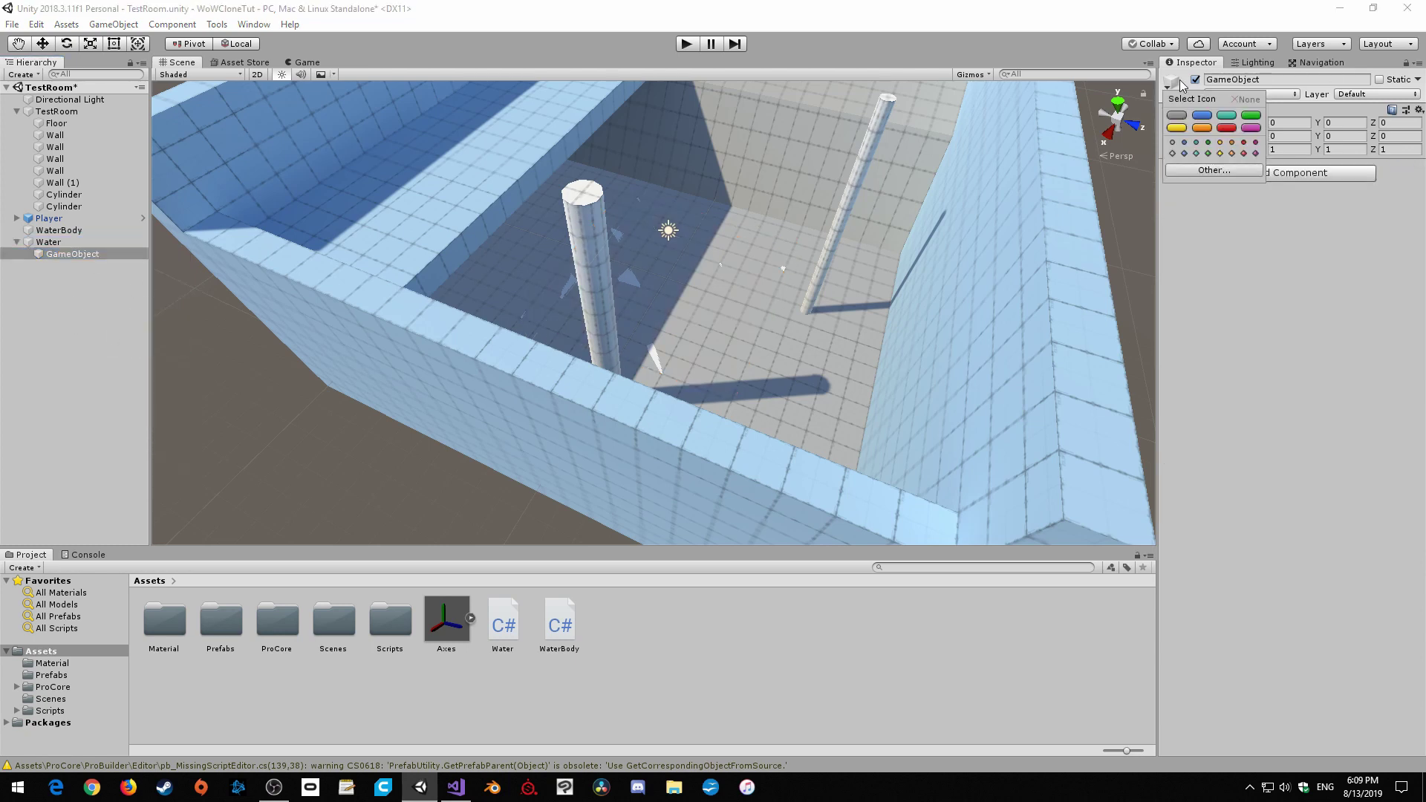
pyautogui.click(1195, 142)
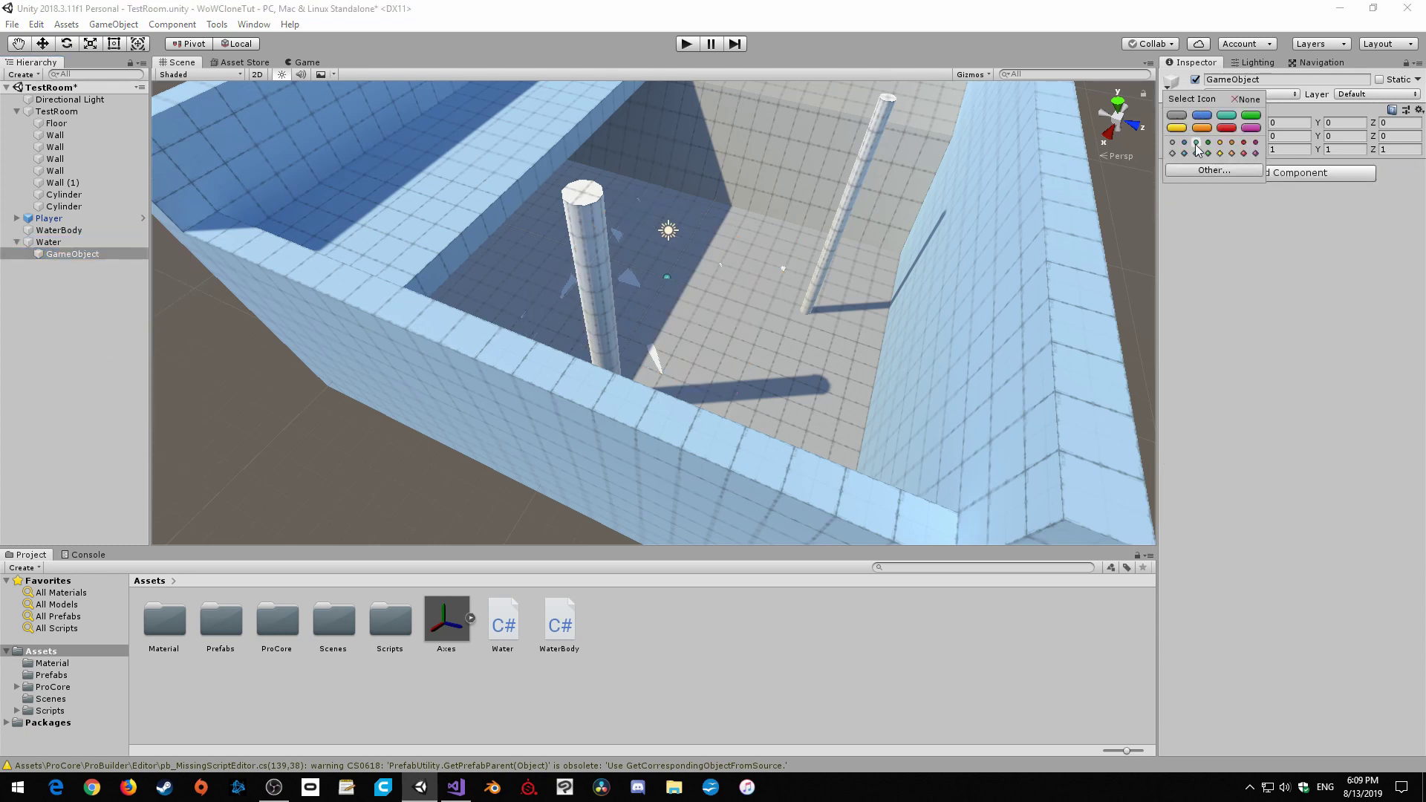
# - Rename the empty child object under Water to FloorLevel and set its Y position to -2
pyautogui.click(1230, 309)
pyautogui.click(1281, 80)
pyautogui.write('F')
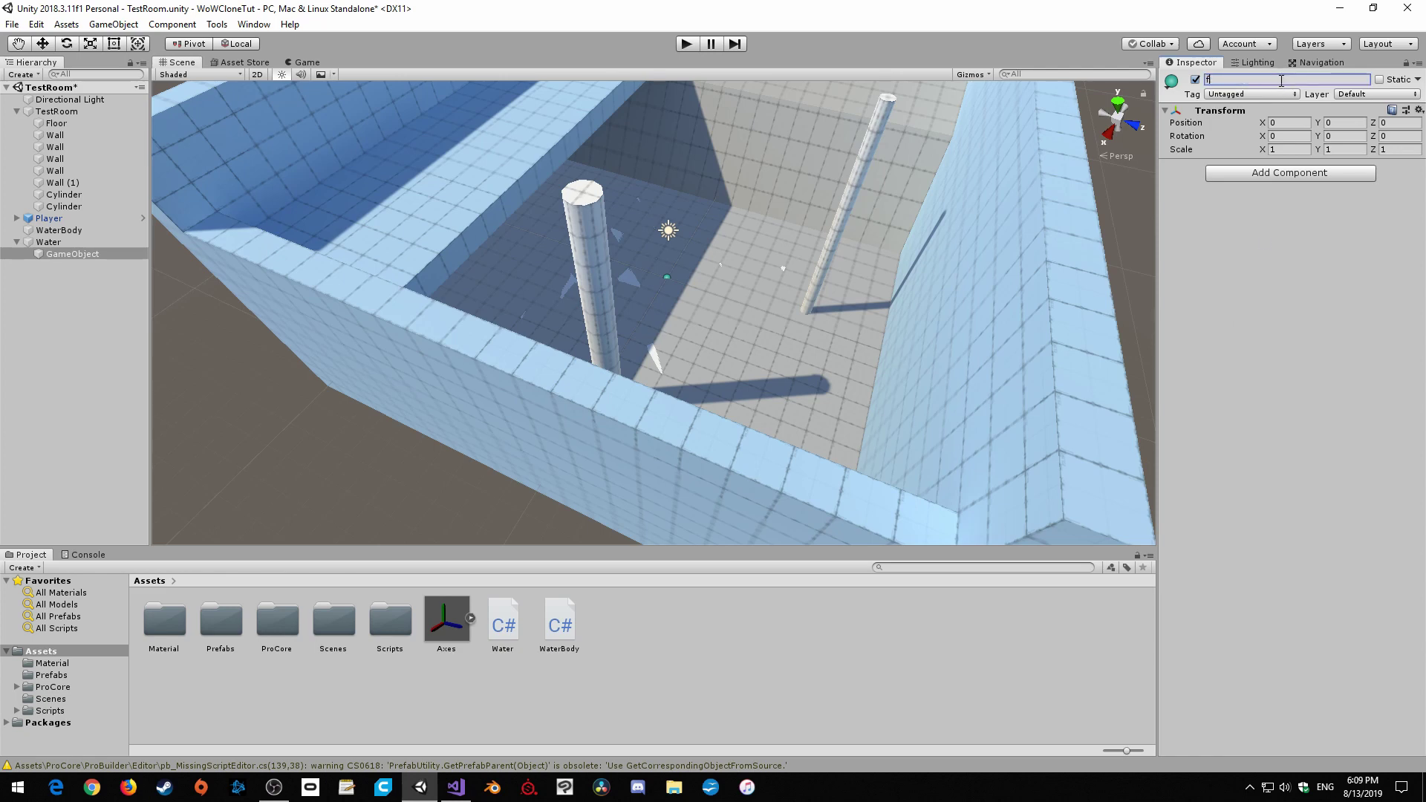
pyautogui.write('loorLevel')
pyautogui.press('Return')
pyautogui.click(1345, 122)
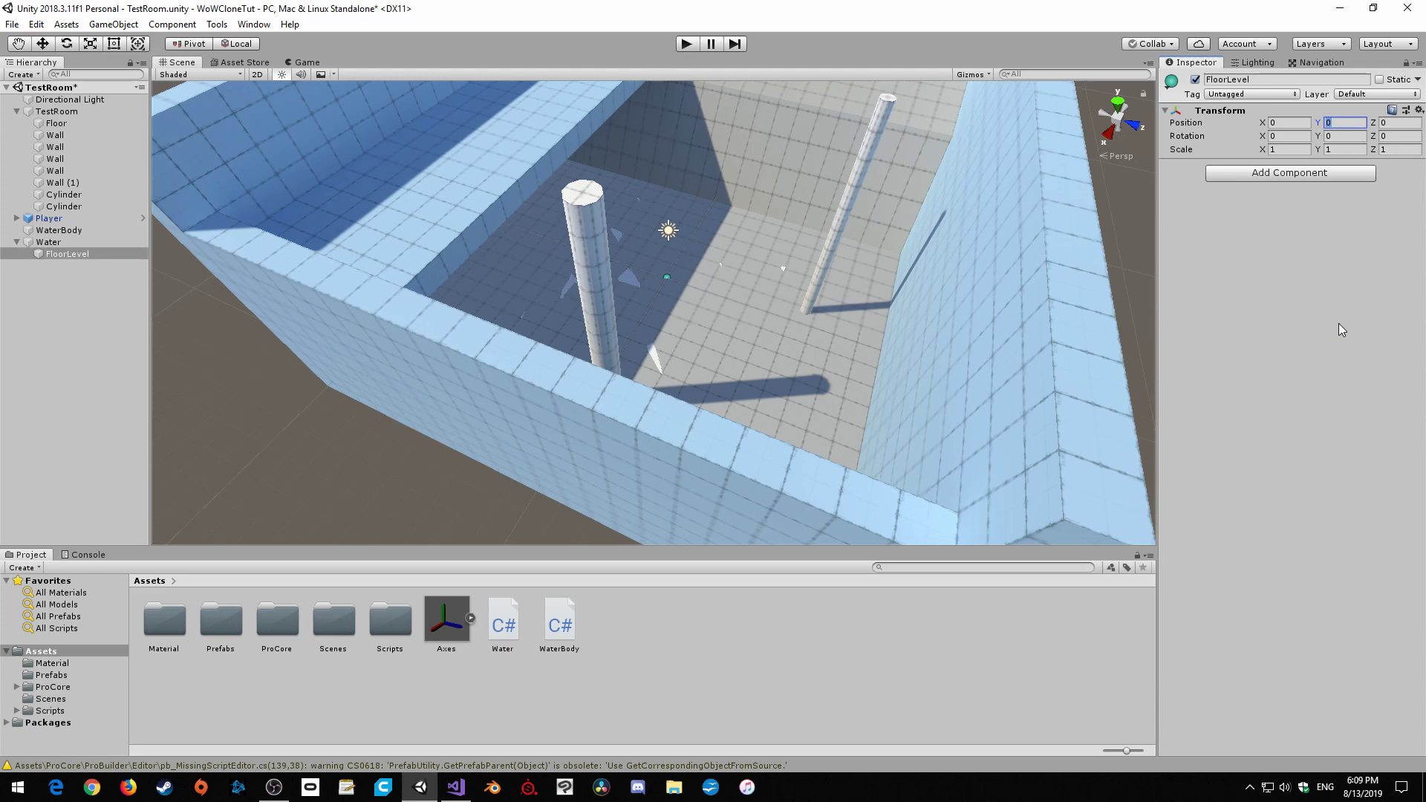
pyautogui.write('-2')
# - Create a new material named Water in the project's Material folder
pyautogui.click(163, 623)
pyautogui.doubleClick(161, 632)
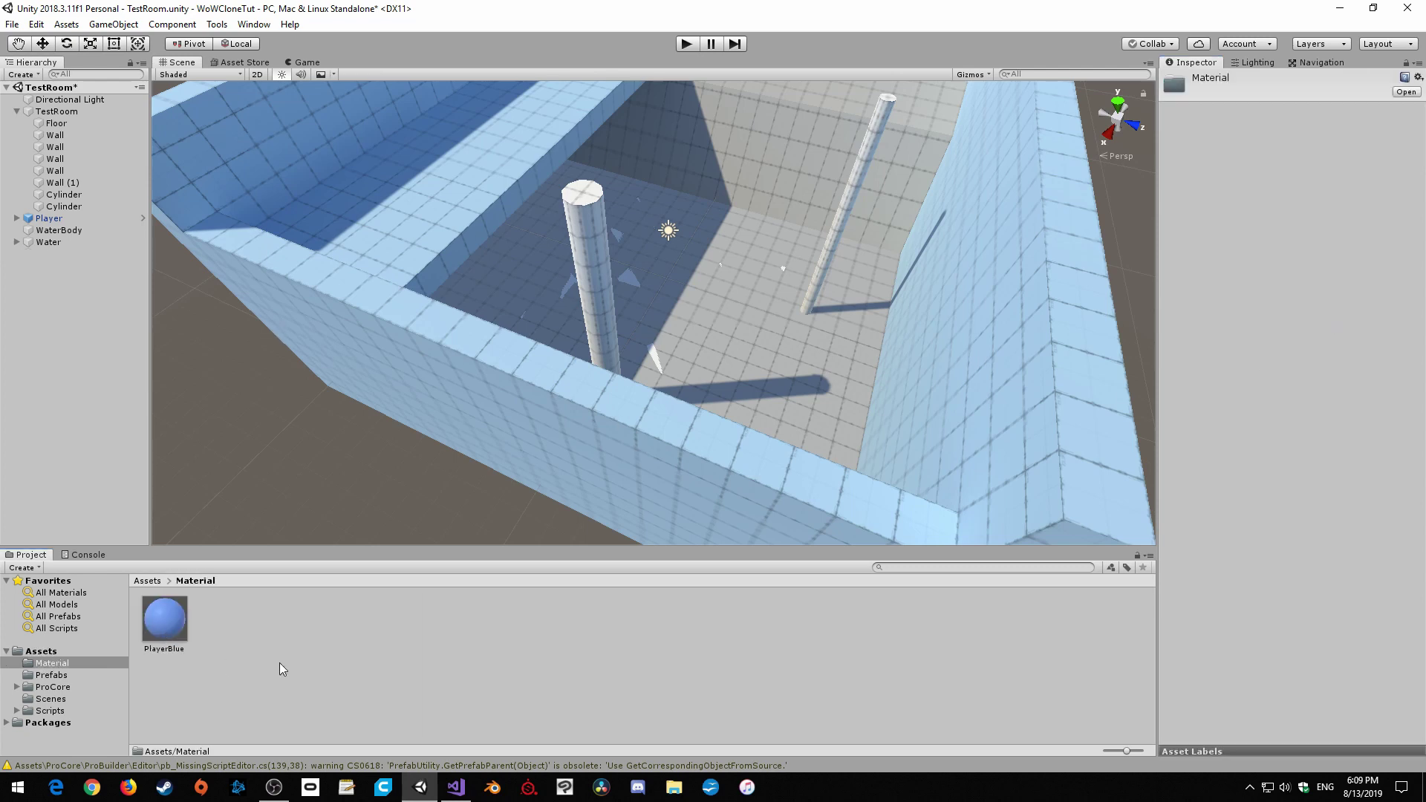
pyautogui.rightClick(291, 628)
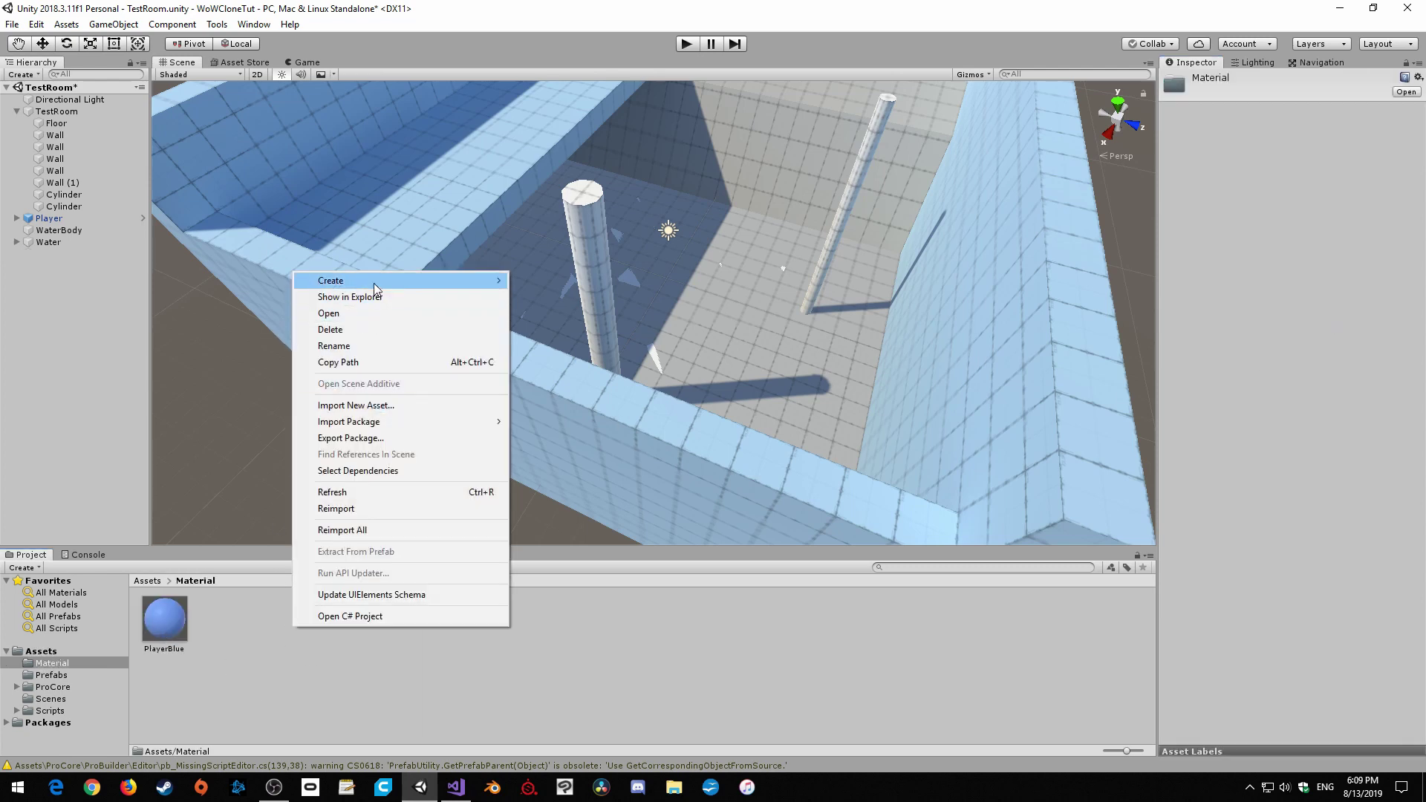
pyautogui.moveTo(375, 282)
pyautogui.click(550, 413)
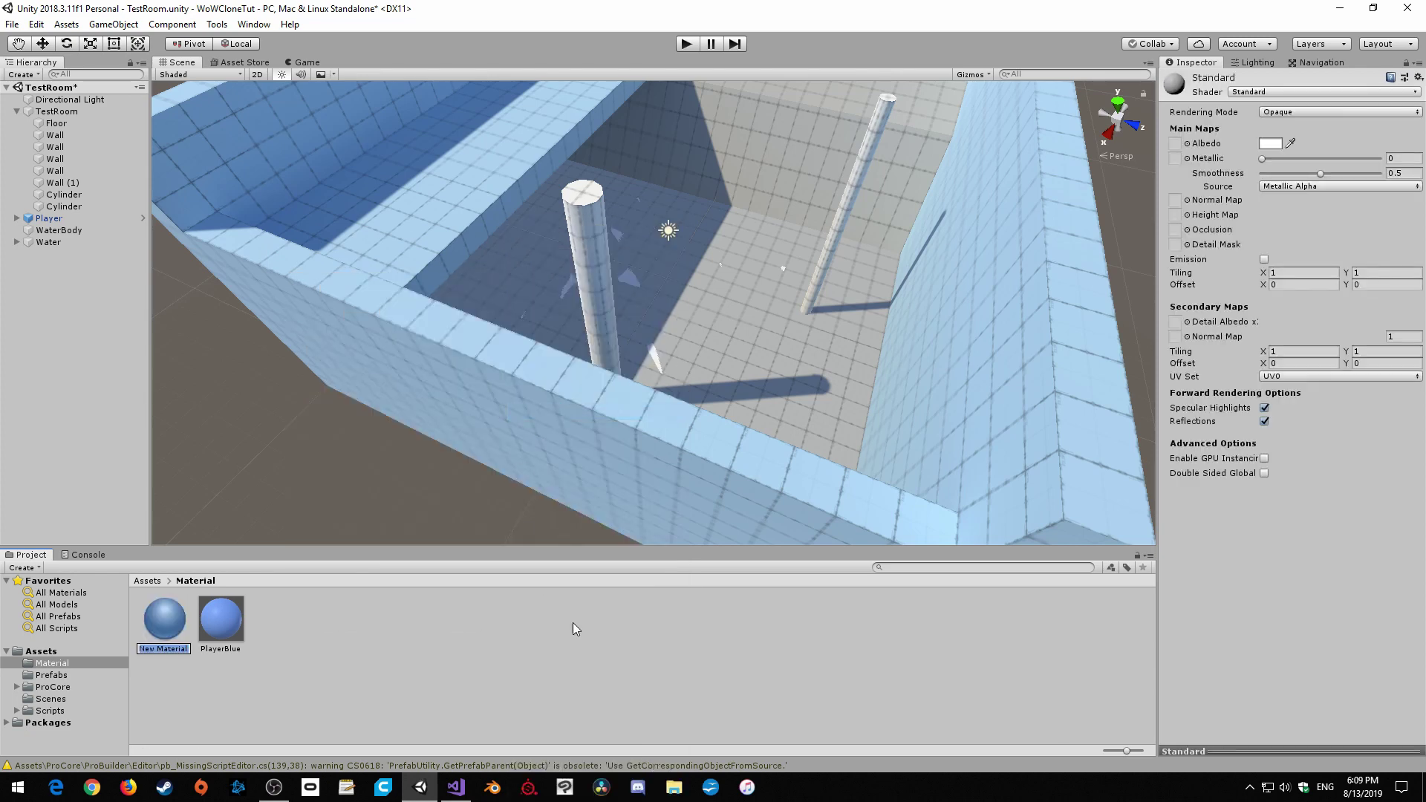
pyautogui.write('Water')
pyautogui.press('Return')
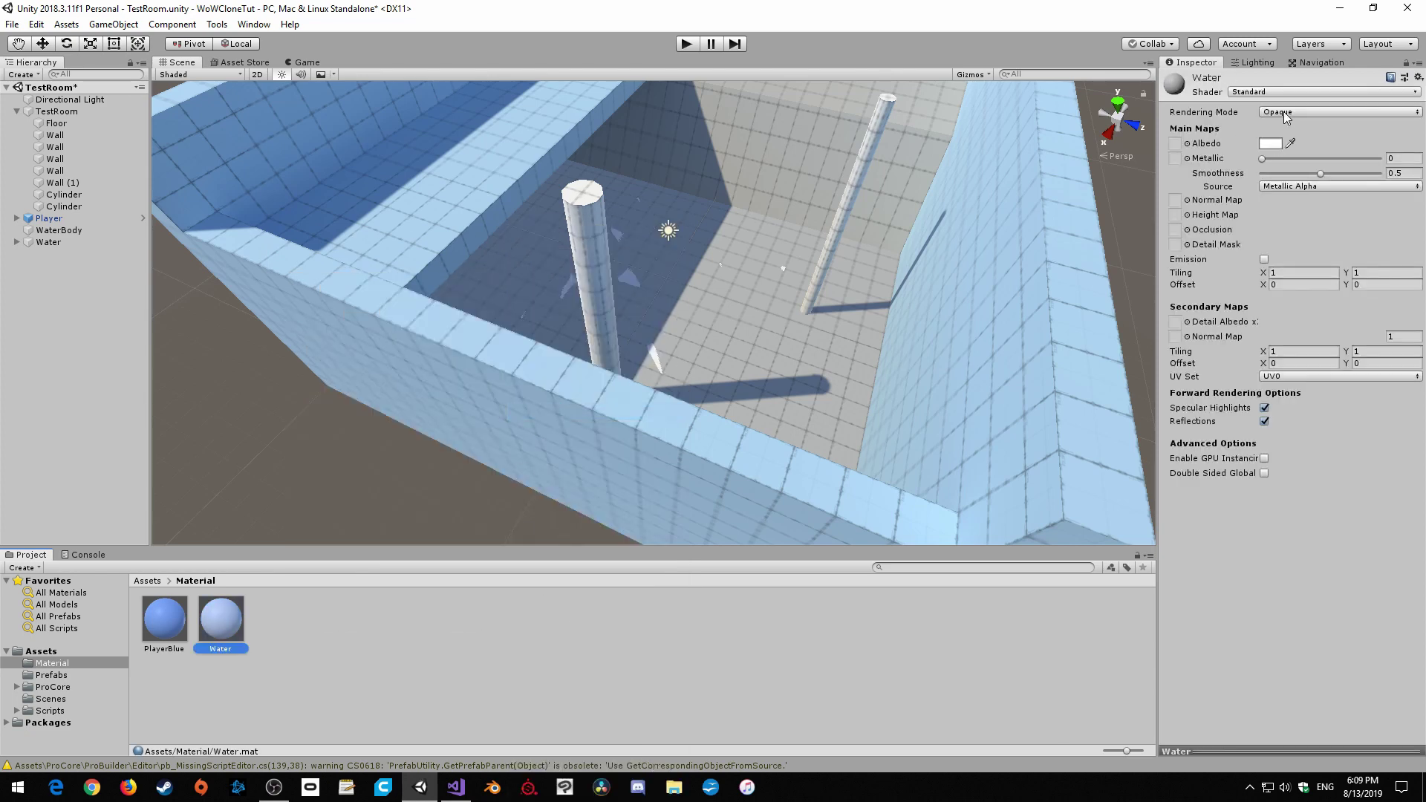
# - Make the Water material Transparent with a semi-transparent turquoise albedo (00FFE8) and increase its smoothness
pyautogui.click(1285, 113)
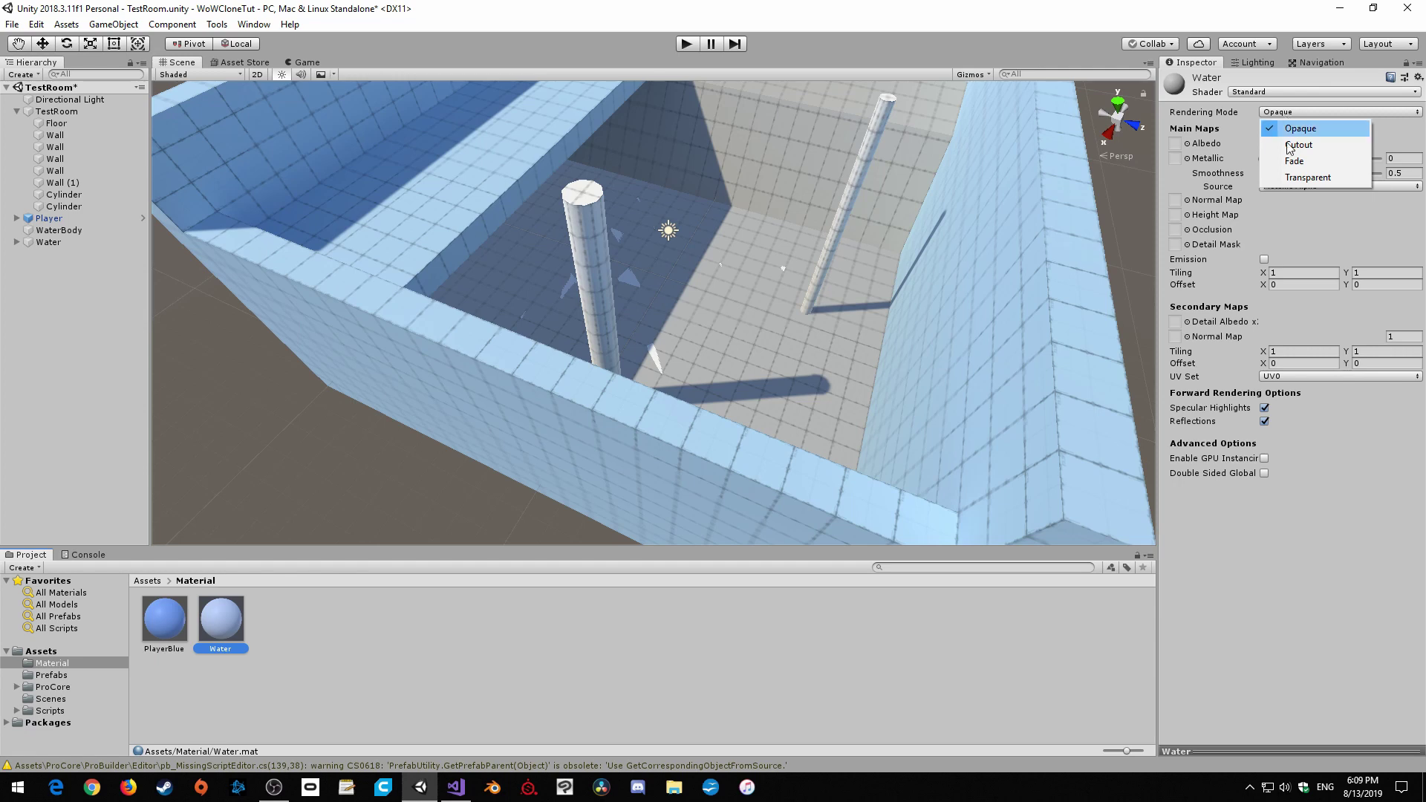
pyautogui.click(1307, 177)
pyautogui.click(1269, 143)
pyautogui.click(950, 285)
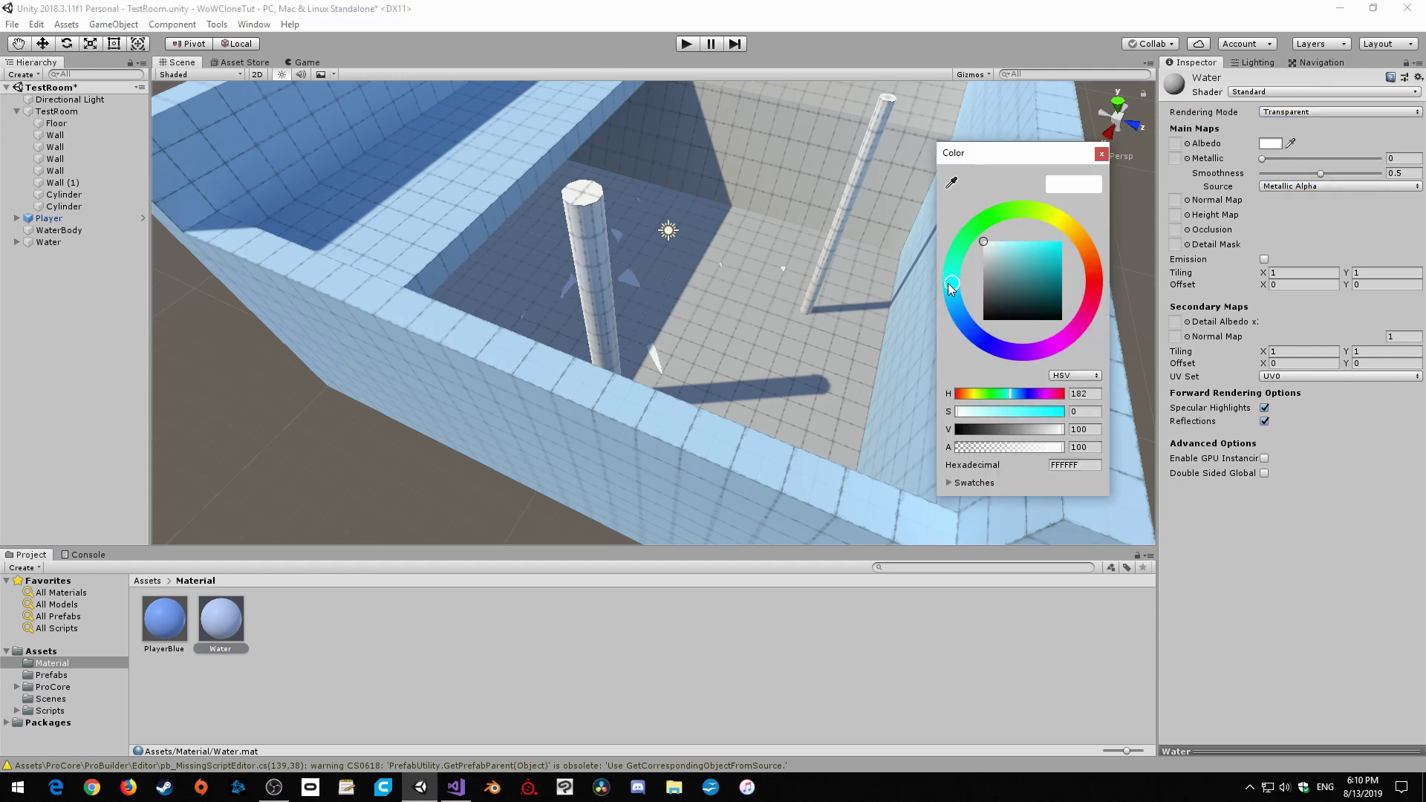
pyautogui.moveTo(943, 287); pyautogui.dragTo(942, 273)
pyautogui.moveTo(1059, 244); pyautogui.dragTo(1081, 224)
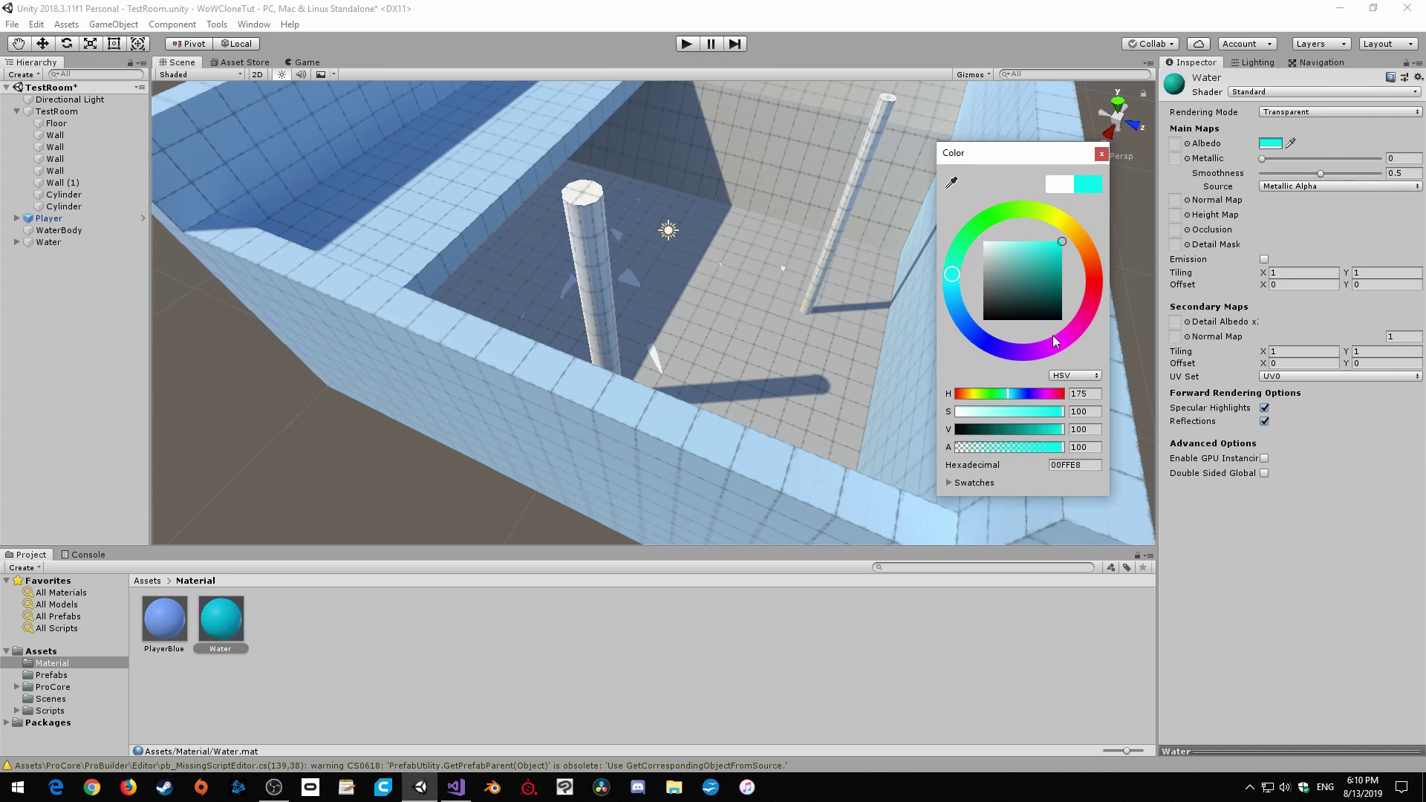
pyautogui.click(1030, 447)
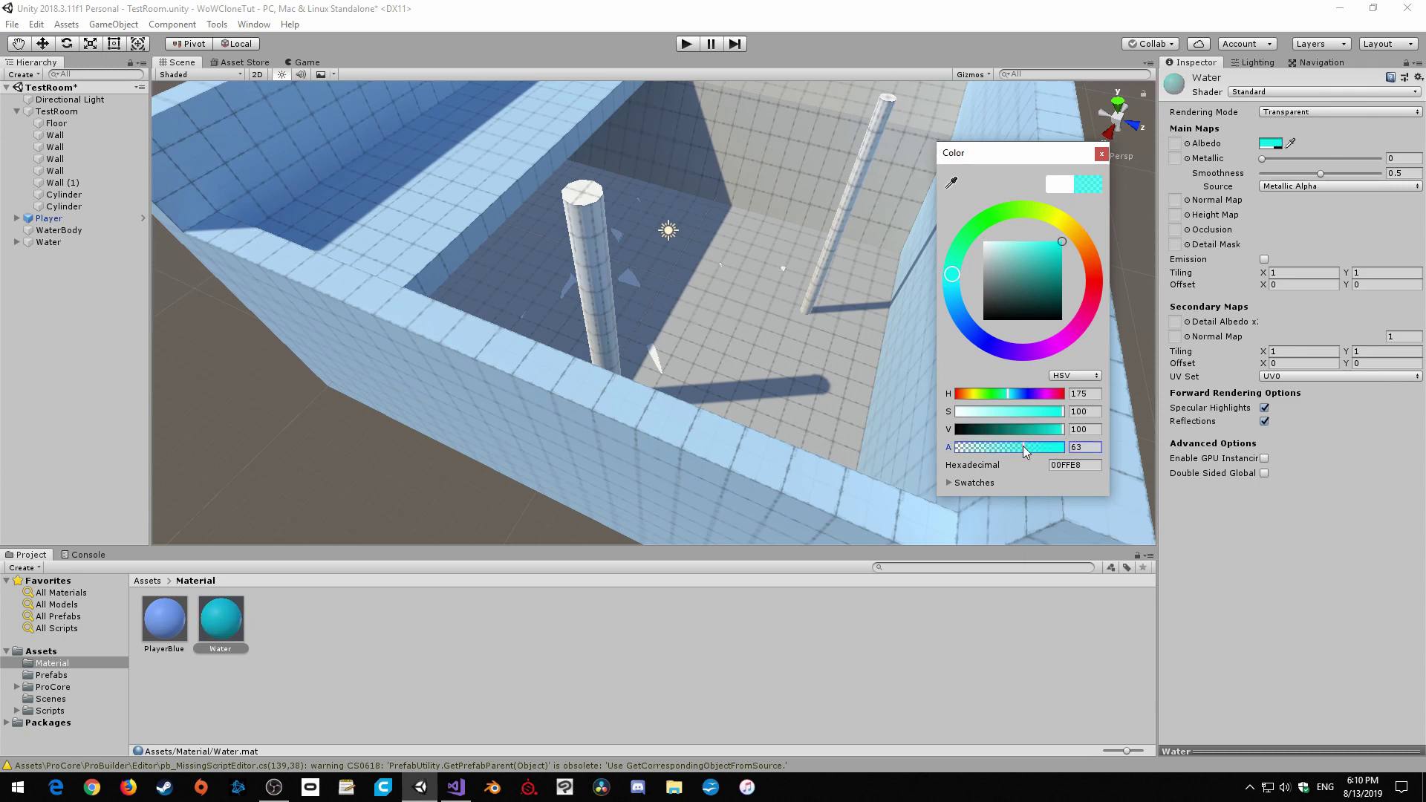
pyautogui.moveTo(1023, 446); pyautogui.dragTo(1021, 446)
pyautogui.click(1251, 256)
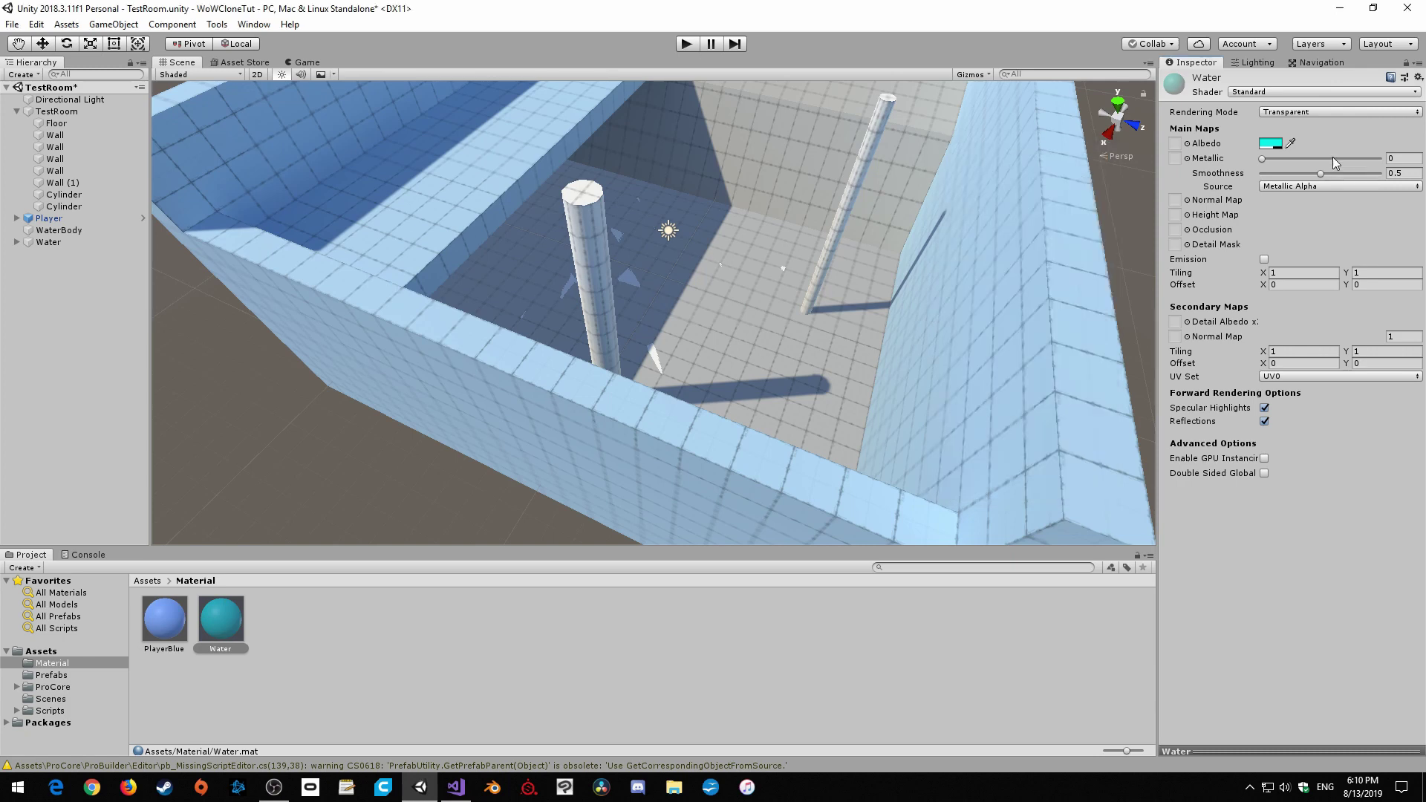
pyautogui.moveTo(1324, 174); pyautogui.dragTo(1372, 187)
# - Apply the Water material to the Water plane and save Water and WaterBody as prefabs in the Prefabs folder
pyautogui.click(56, 246)
pyautogui.click(38, 675)
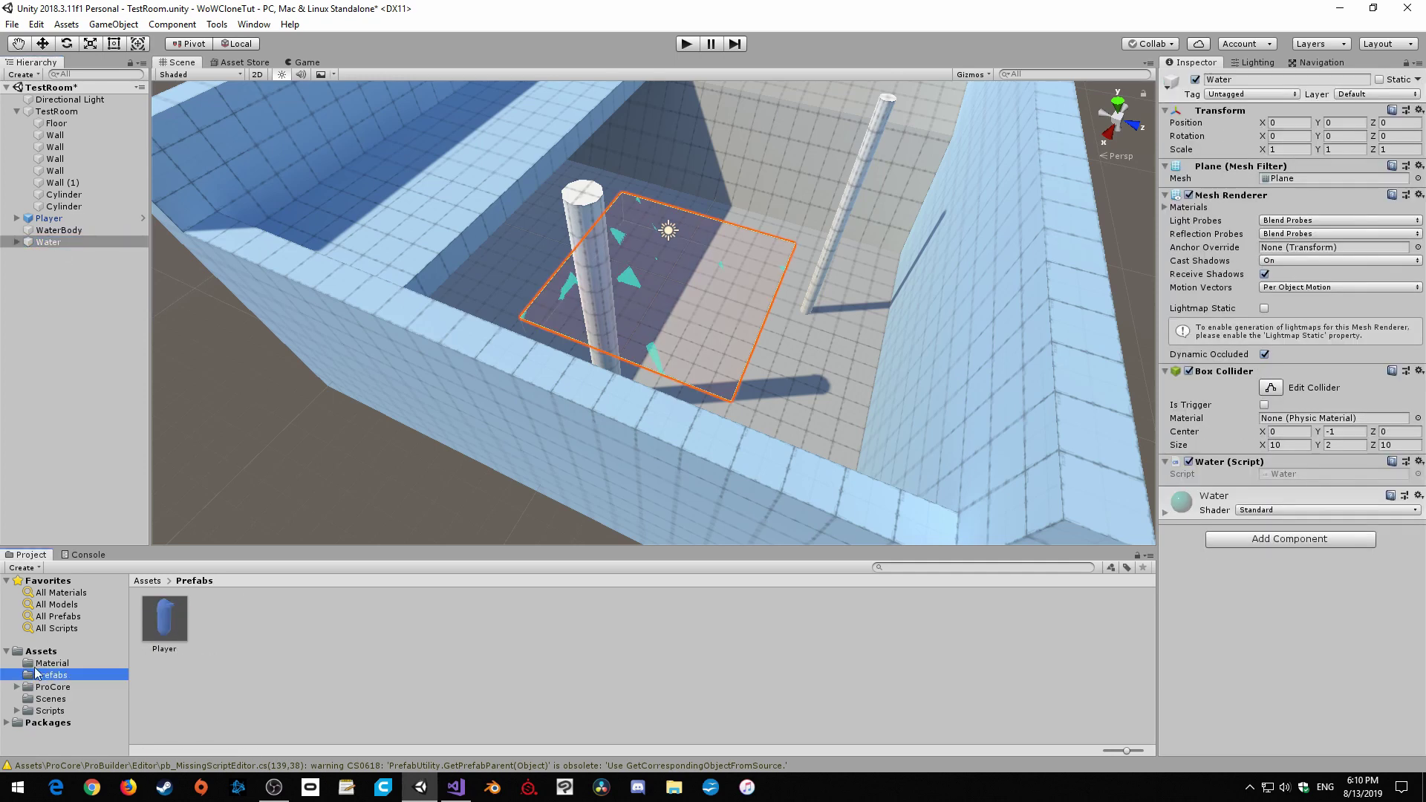
pyautogui.moveTo(43, 245); pyautogui.dragTo(341, 618)
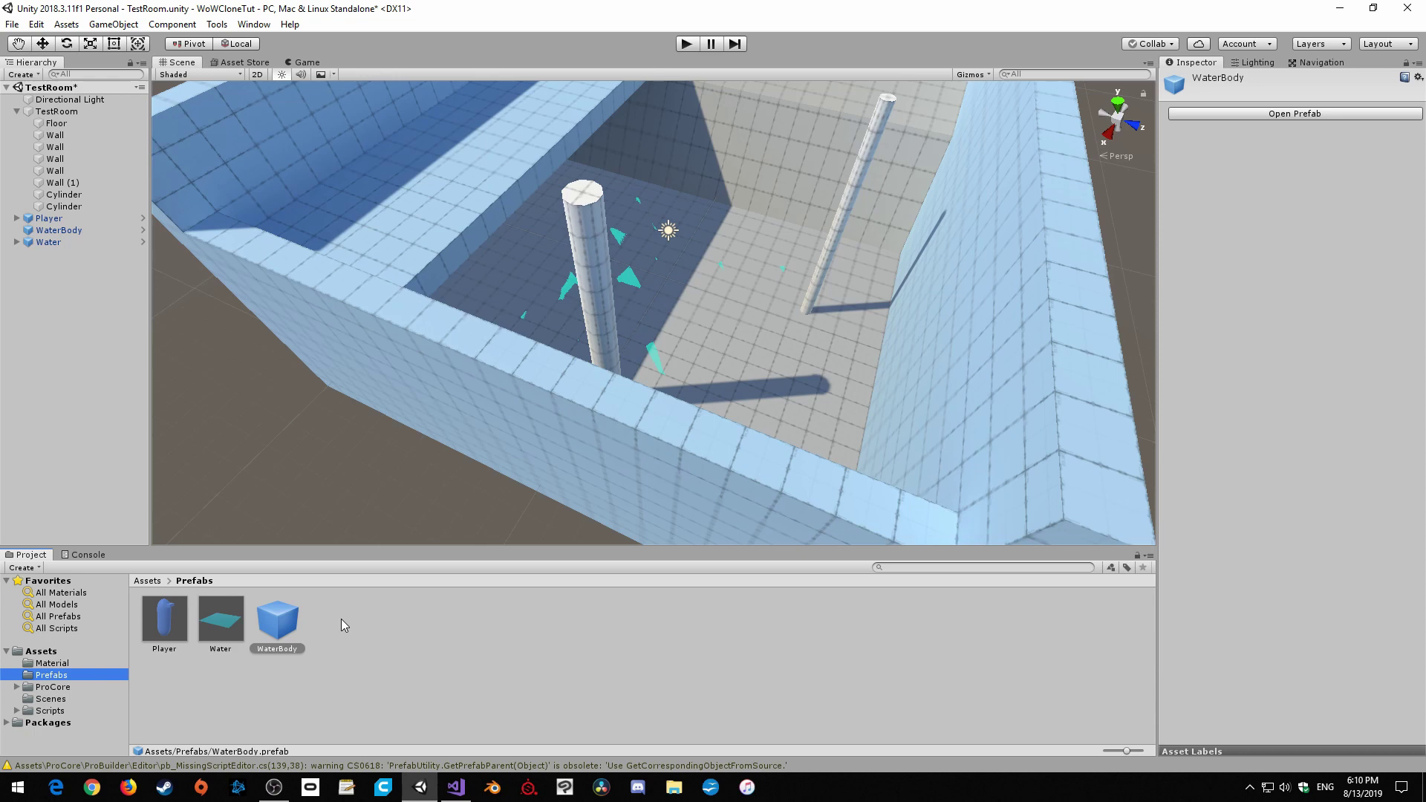
# - Parent Water under WaterBody and move WaterBody to position X 5.5, Y 6.5, Z 5.5
pyautogui.click(49, 242)
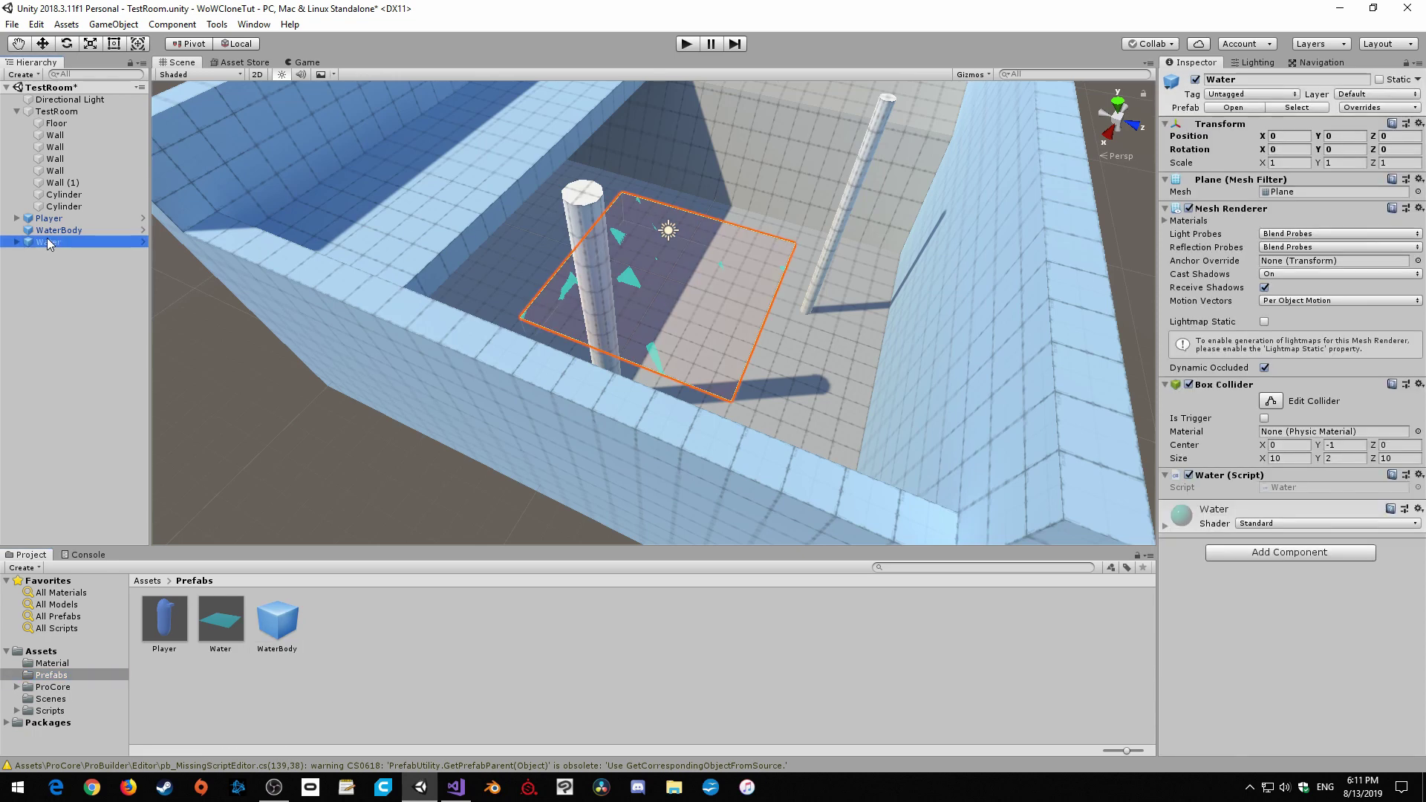
pyautogui.moveTo(46, 244); pyautogui.dragTo(59, 232)
pyautogui.click(60, 230)
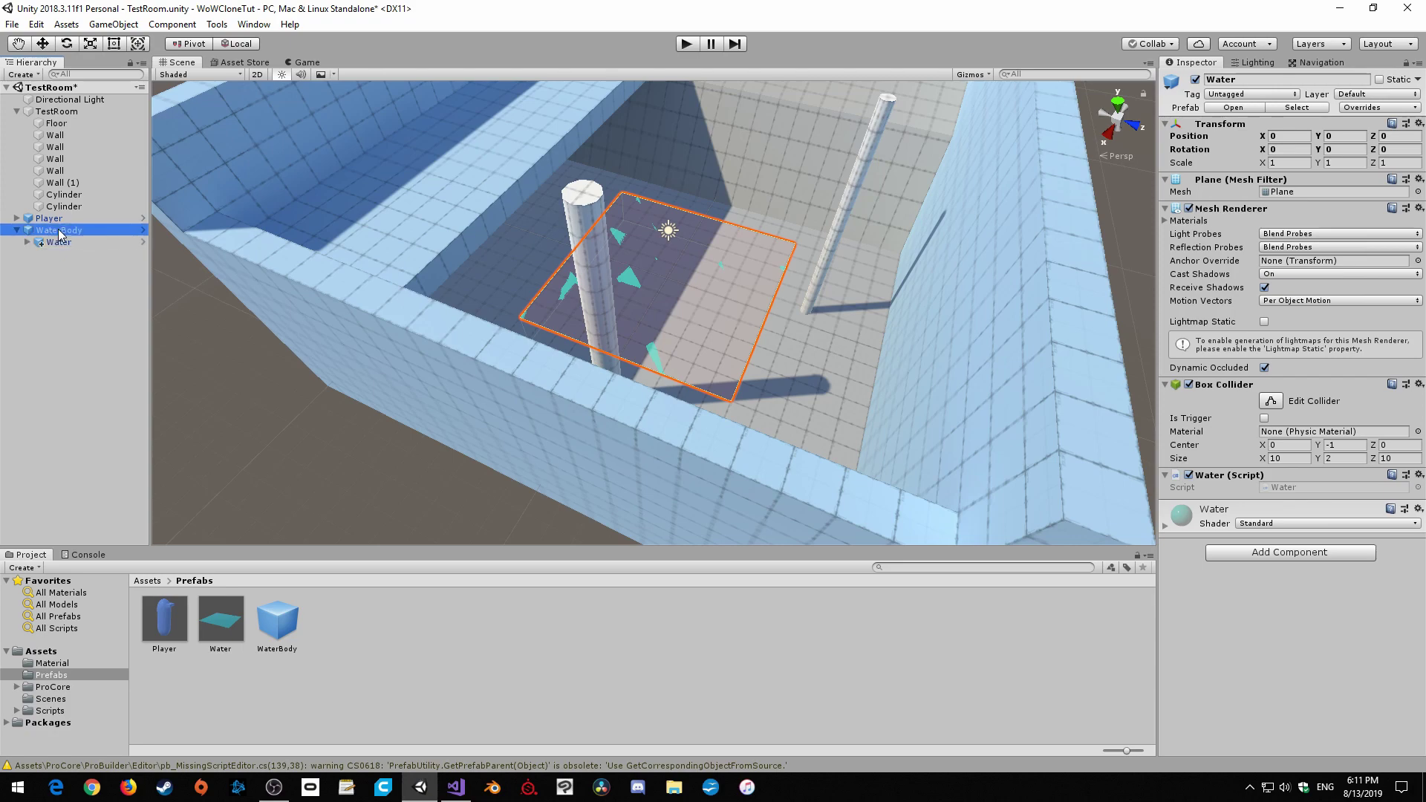
pyautogui.press('w')
pyautogui.keyDown('alt'); pyautogui.moveTo(704, 348); pyautogui.dragTo(593, 295); pyautogui.keyUp('alt')
pyautogui.moveTo(692, 241); pyautogui.dragTo(763, 300)
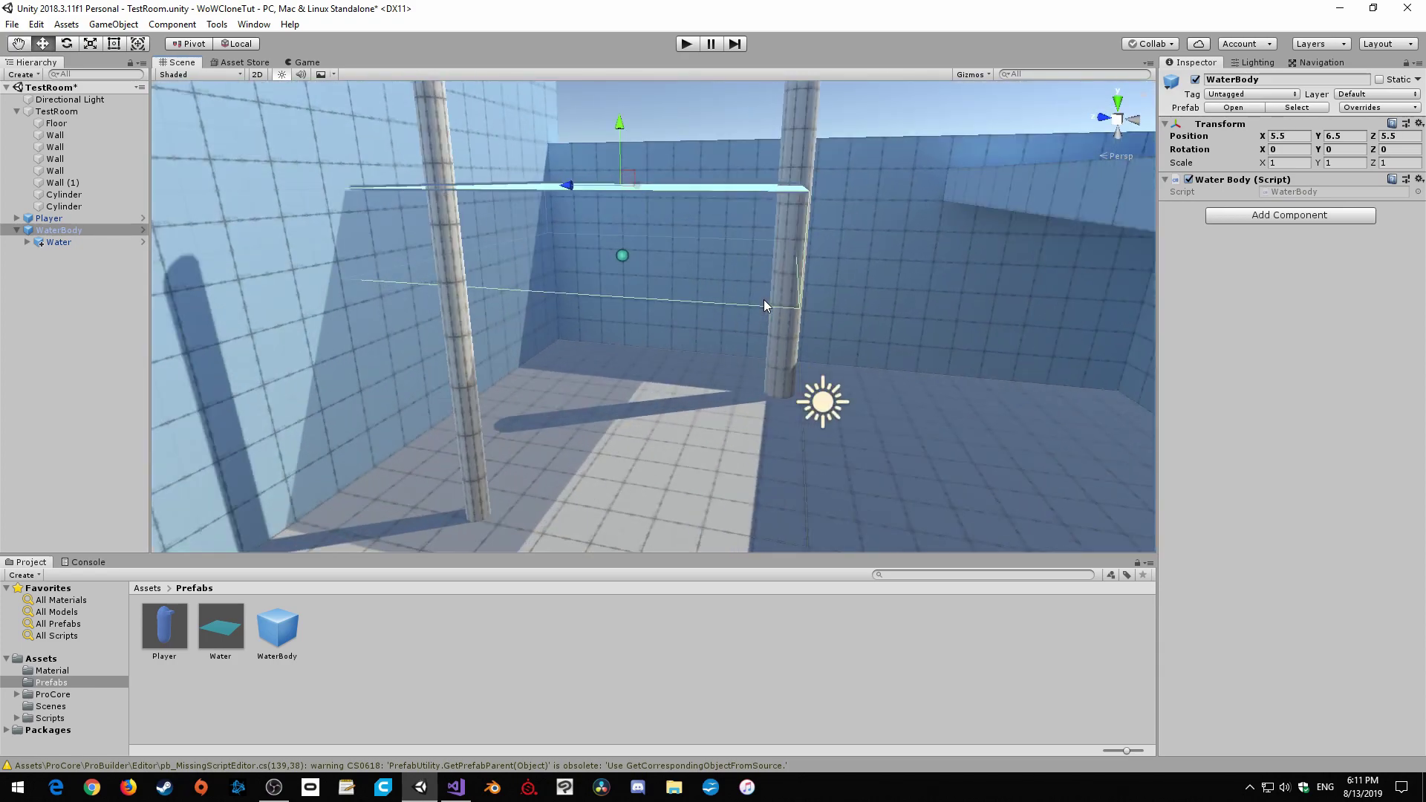
# - Move the FloorLevel marker straight down from beneath the water plane toward the room's floor
pyautogui.click(617, 259)
pyautogui.click(617, 258)
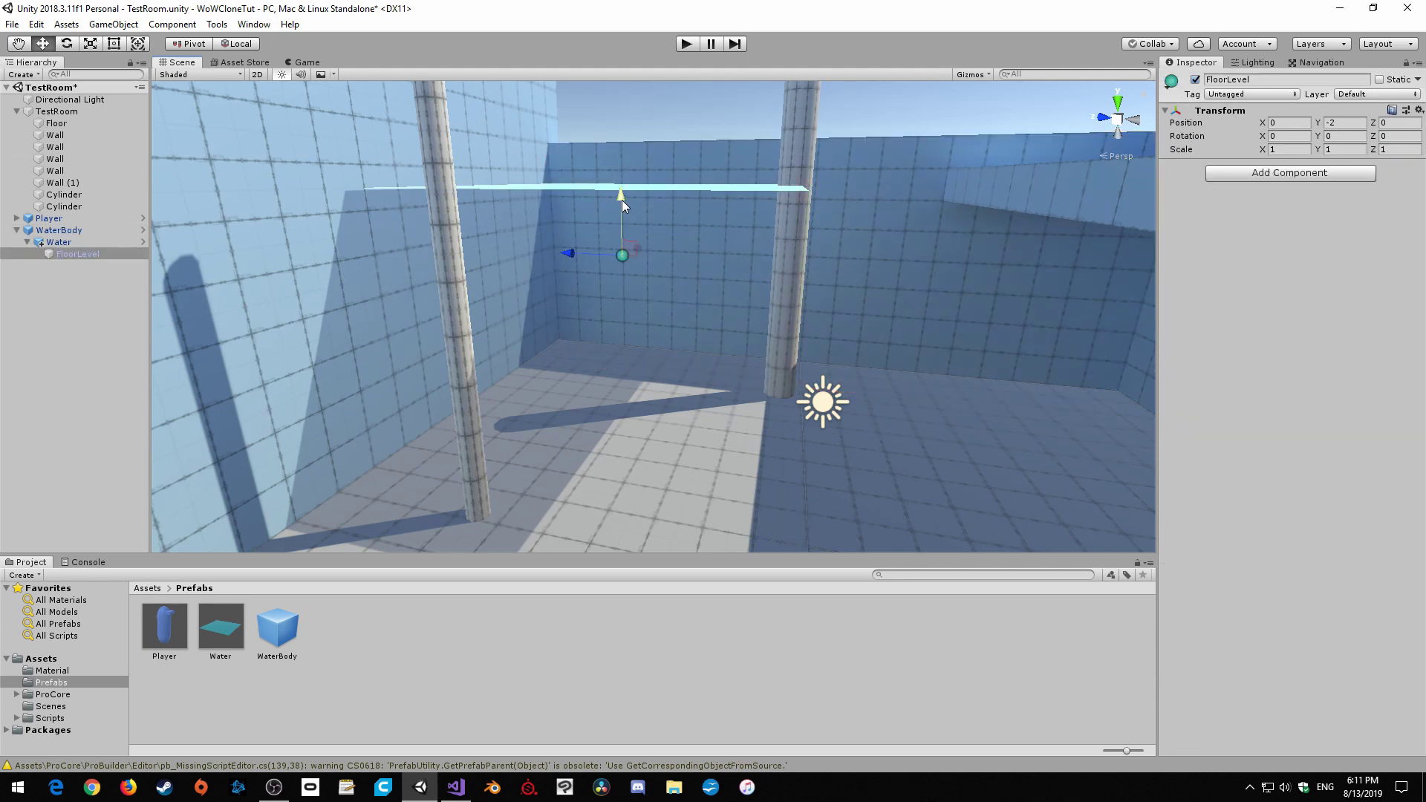
pyautogui.moveTo(622, 199); pyautogui.dragTo(617, 349)
# - Duplicate the Water tile under WaterBody and place the copy beside the original along the Z axis
pyautogui.click(31, 246)
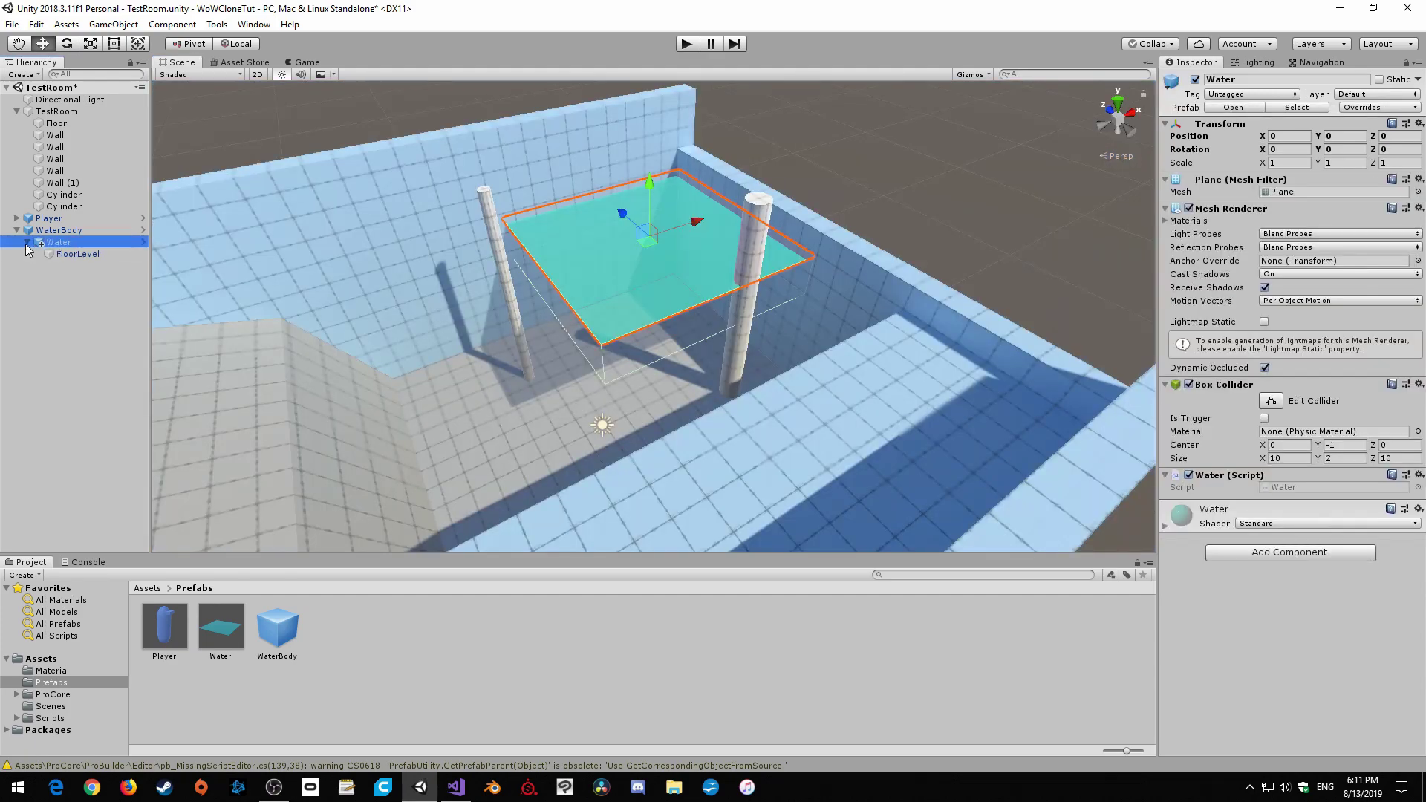
pyautogui.click(28, 244)
pyautogui.keyDown('alt'); pyautogui.moveTo(347, 337); pyautogui.dragTo(814, 282); pyautogui.keyUp('alt')
pyautogui.hotkey('ctrl', 'd')
# - Select both water tiles and duplicate the pair twice along the X axis, placing the last pair at X -20
pyautogui.keyDown('shift'); pyautogui.click(56, 243); pyautogui.keyUp('shift')
pyautogui.scroll(-10, 768, 372)
pyautogui.moveTo(768, 372); pyautogui.dragTo(690, 157, button='middle')
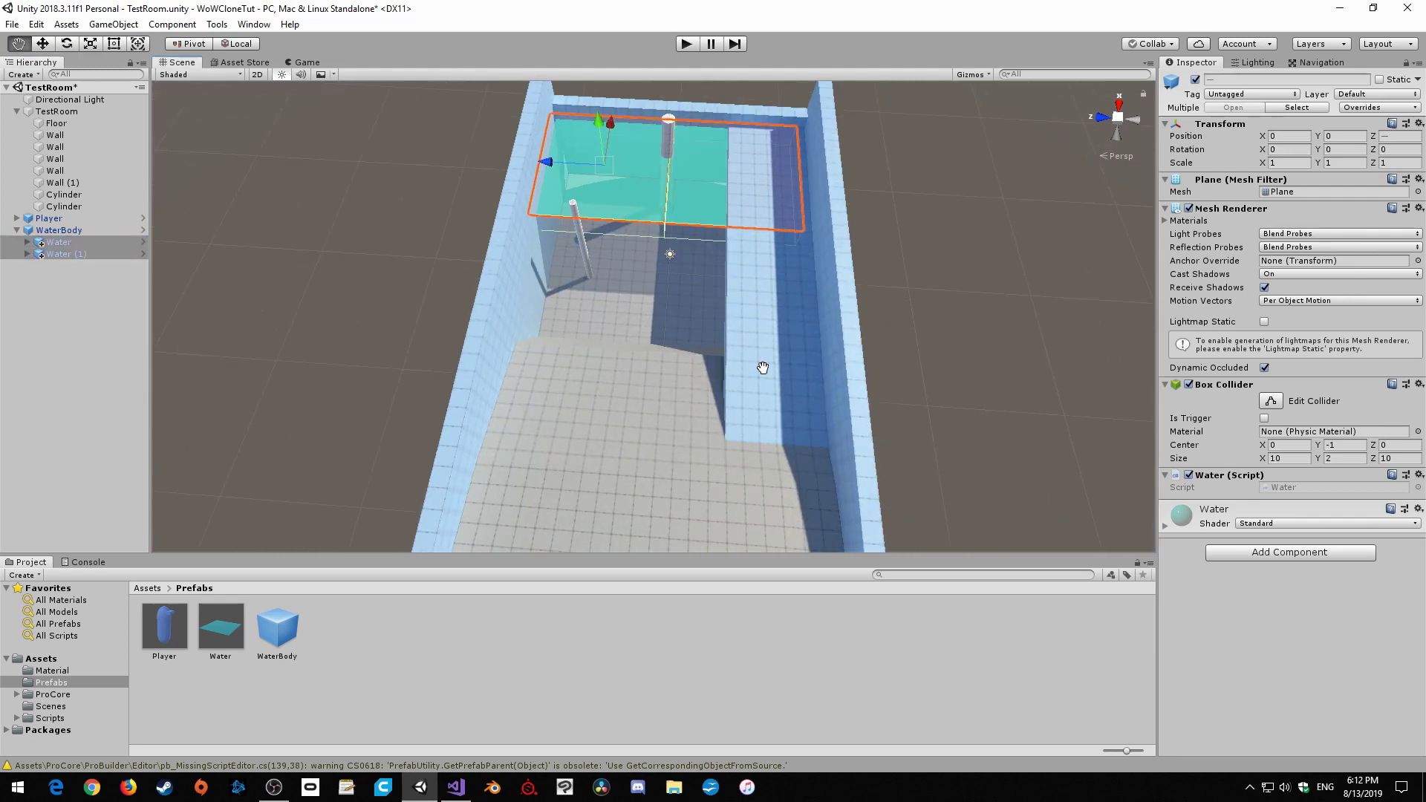
pyautogui.hotkey('ctrl', 'd')
pyautogui.moveTo(733, 144); pyautogui.dragTo(750, 376)
pyautogui.hotkey('ctrl', 'd')
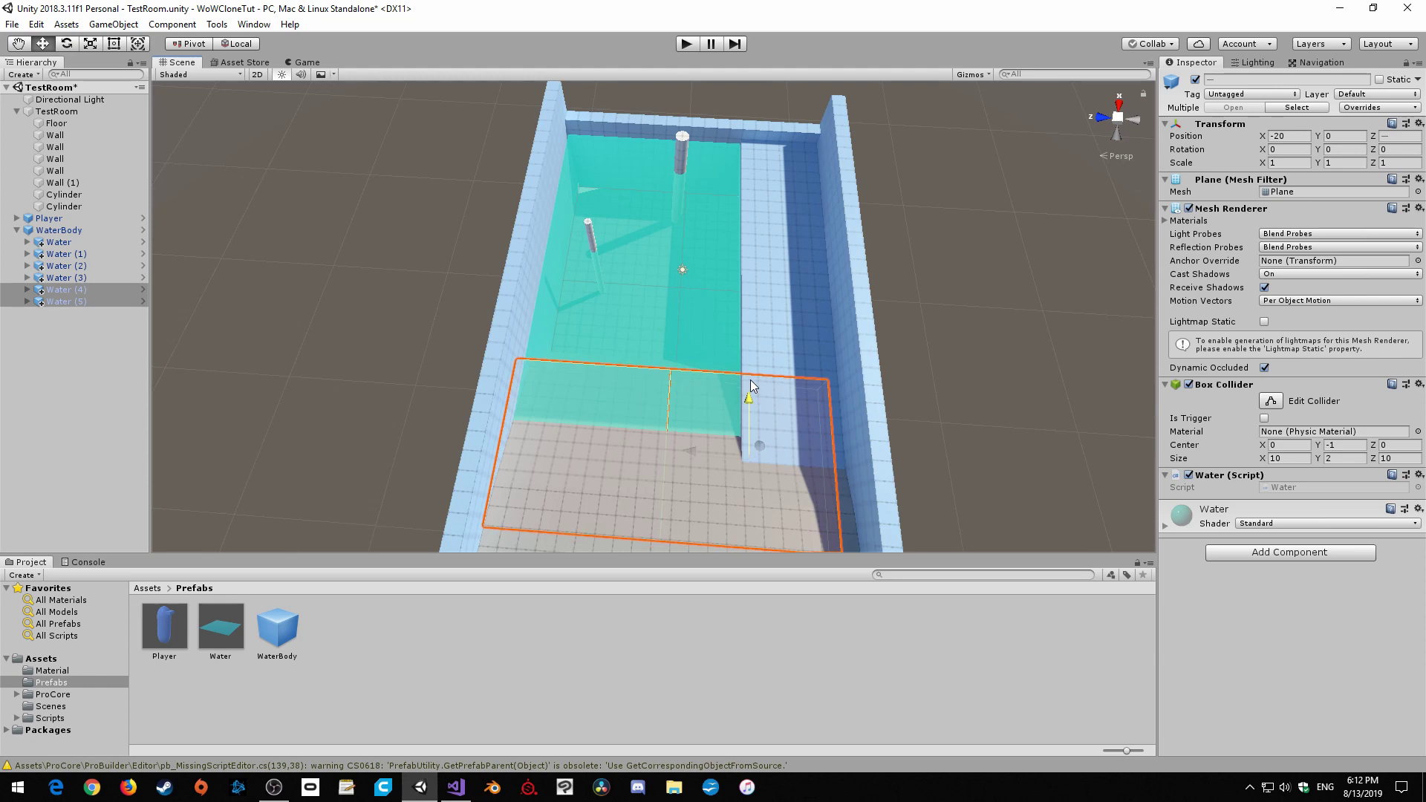